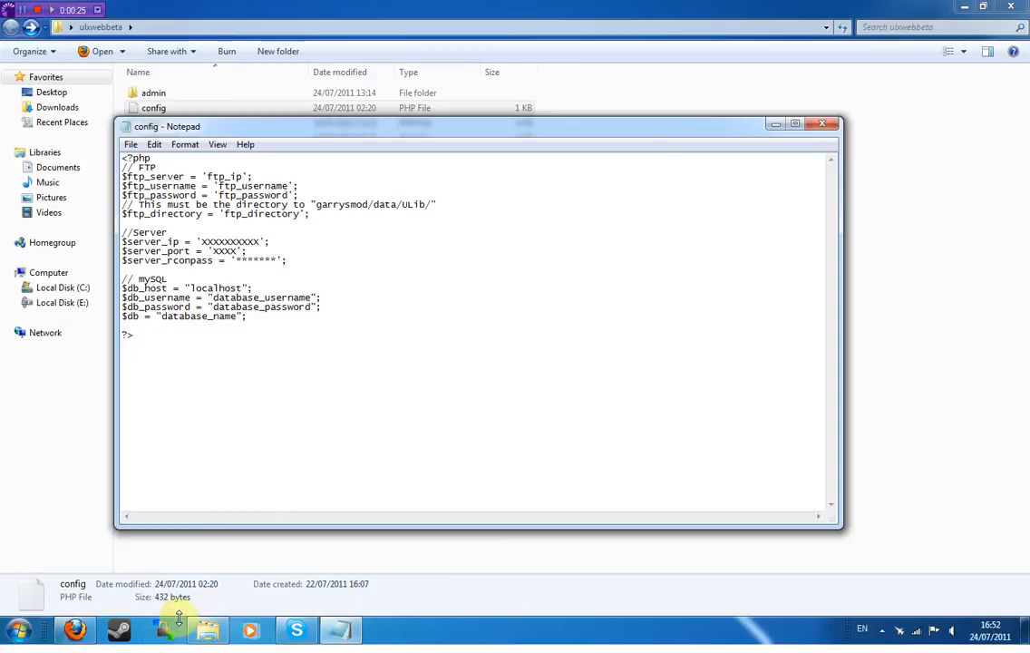
- Copy the host ftp.clanslots.com from the saved WinSCP session into $ftp_server in the config
click(168, 627)
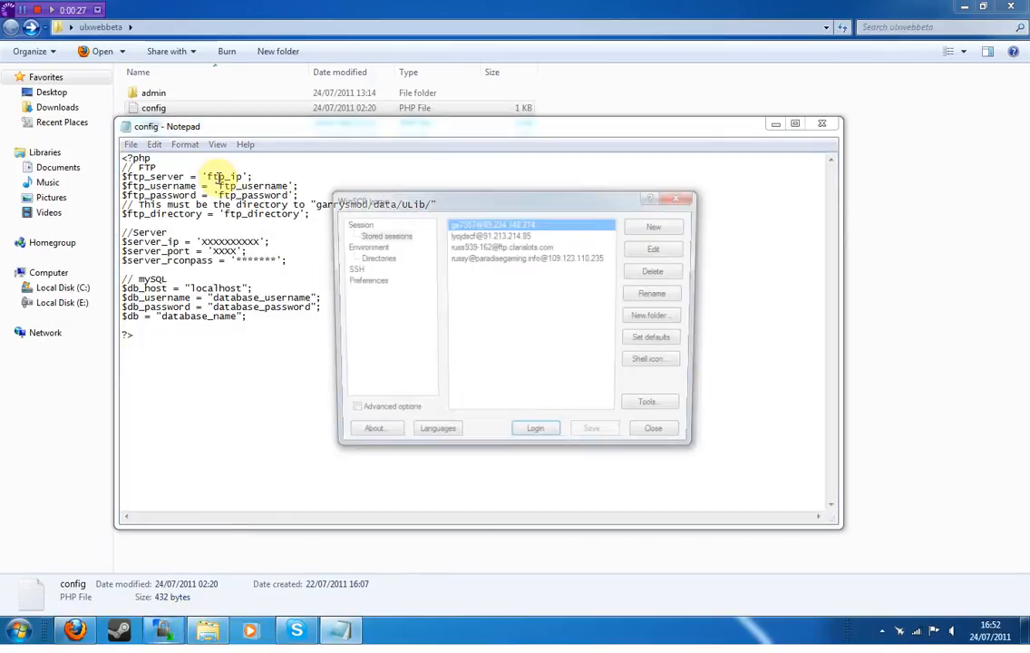
click(544, 246)
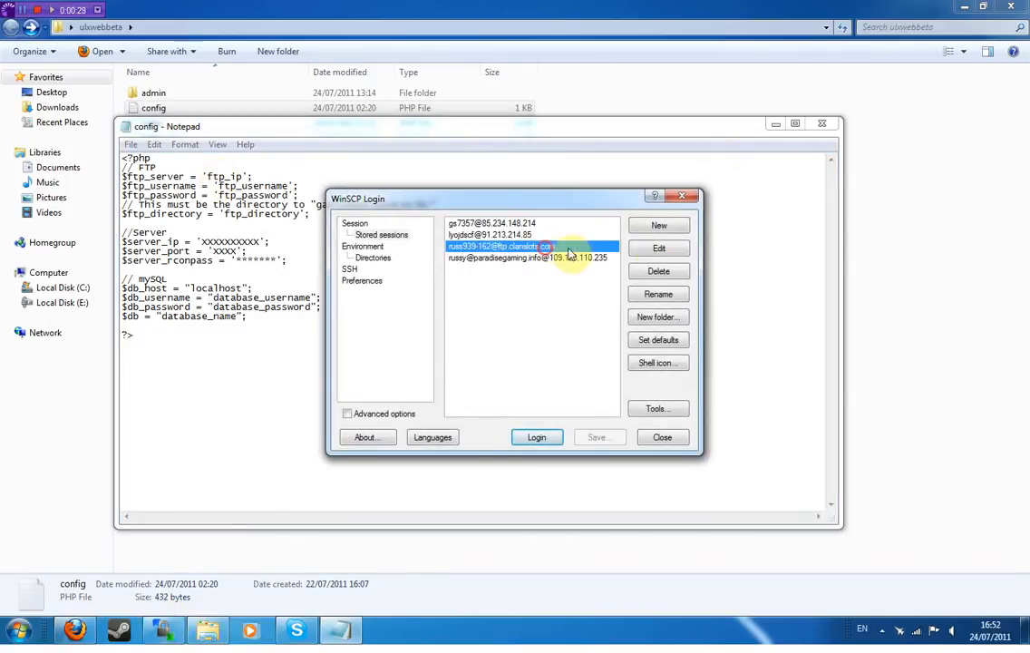
click(658, 248)
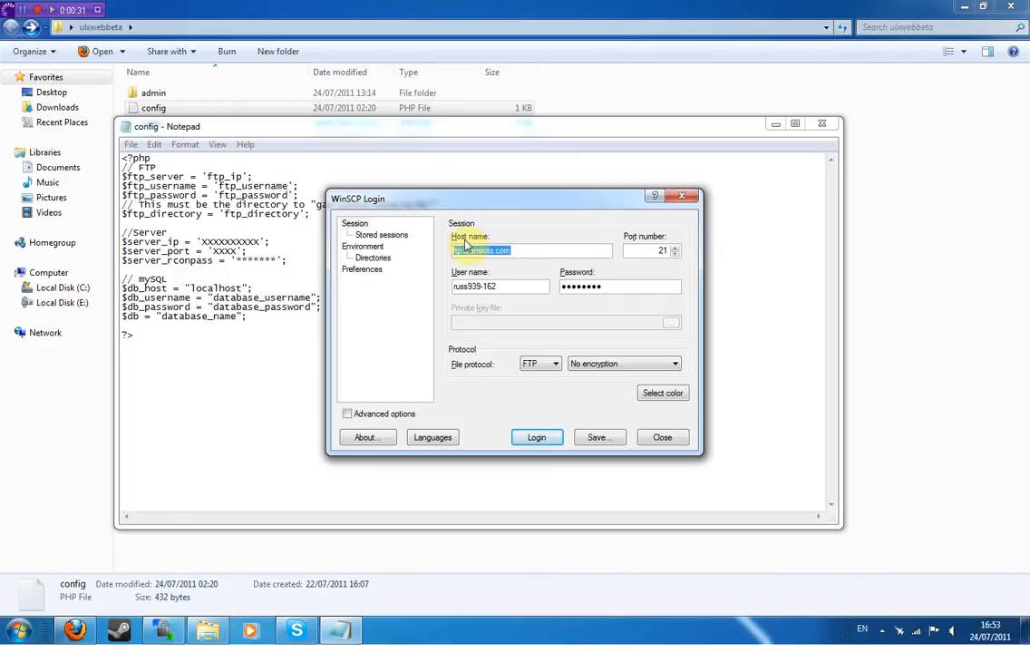
right_click(534, 250)
click(587, 300)
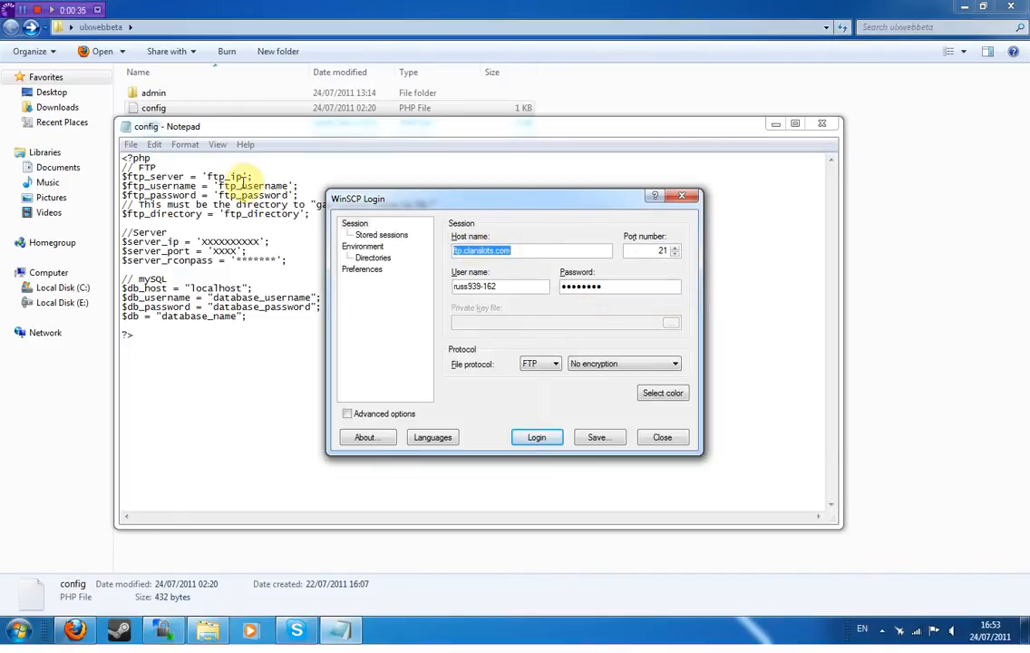
click(240, 177)
double_click(241, 177)
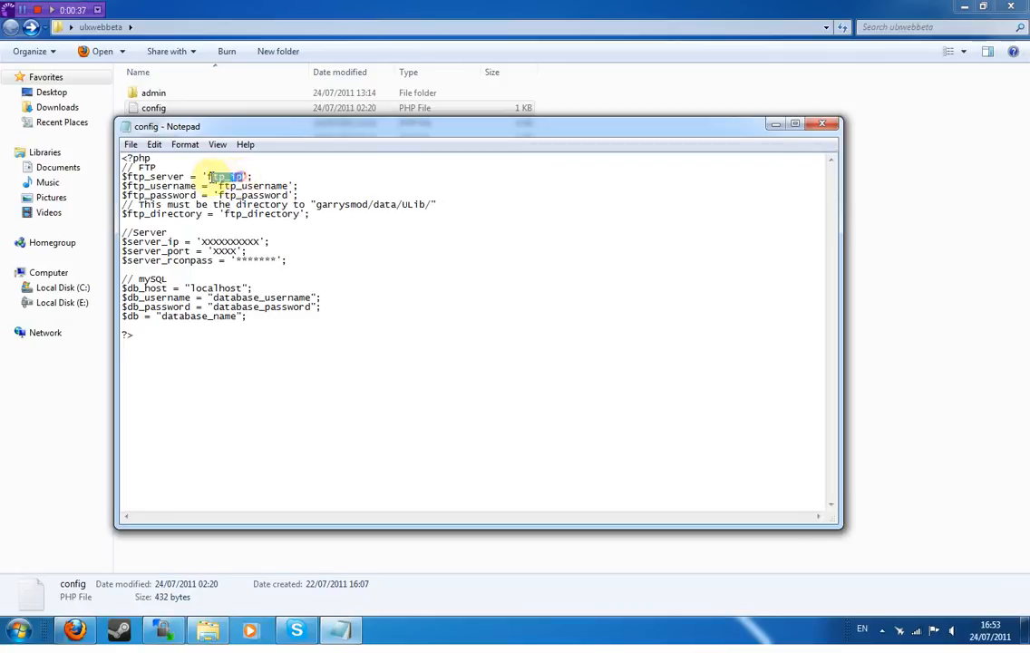
key(ctrl+v)
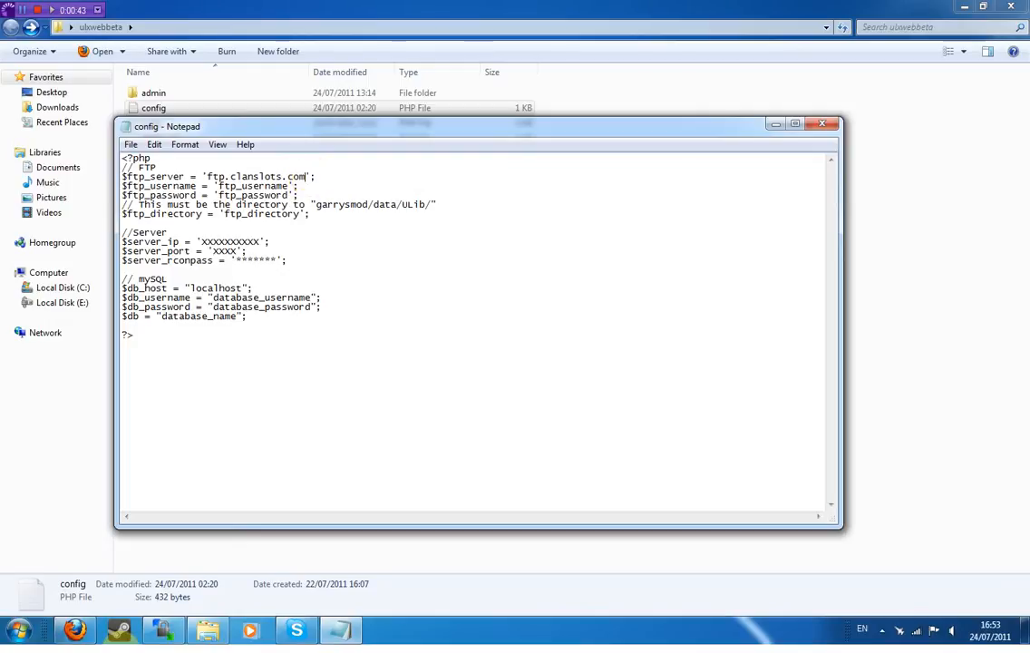
- Paste the session's FTP user name into $ftp_username and clear the password placeholder
click(163, 629)
drag(515, 289, 455, 289)
click(289, 186)
drag(288, 186, 222, 187)
key(ctrl+v)
drag(290, 195, 224, 195)
key(BackSpace)
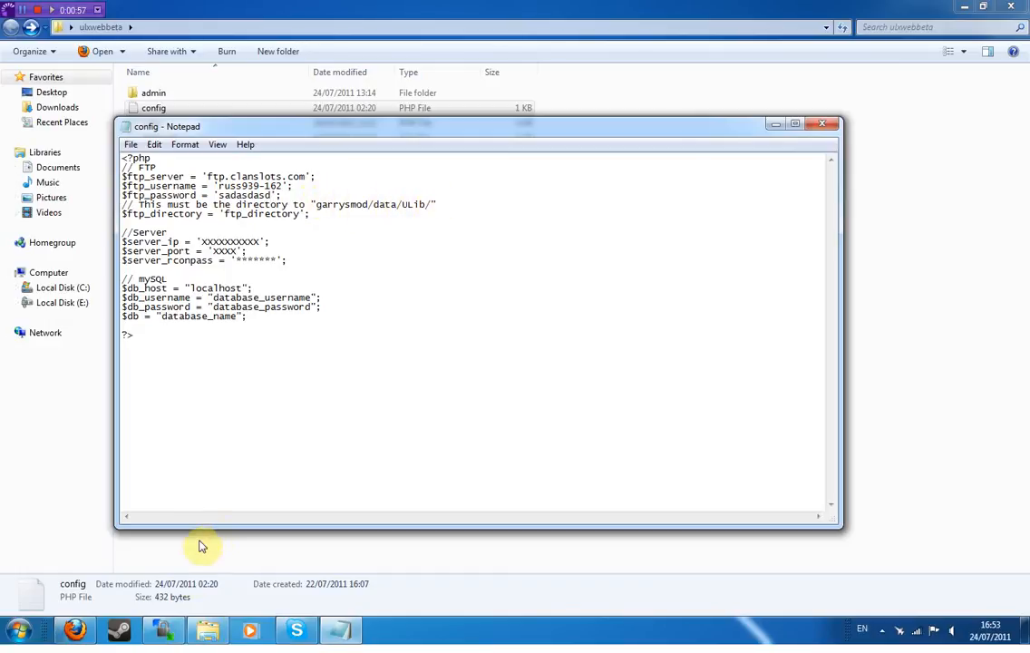
click(162, 628)
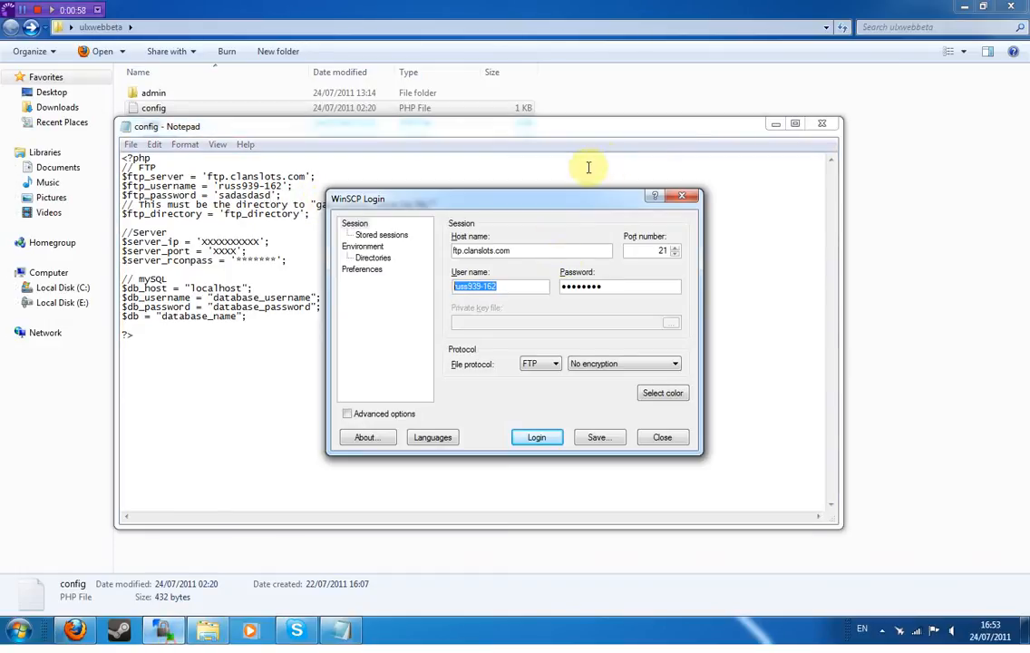
- Log in to the FTP server and open /orangebox/garrysmod/data/ULib
click(536, 439)
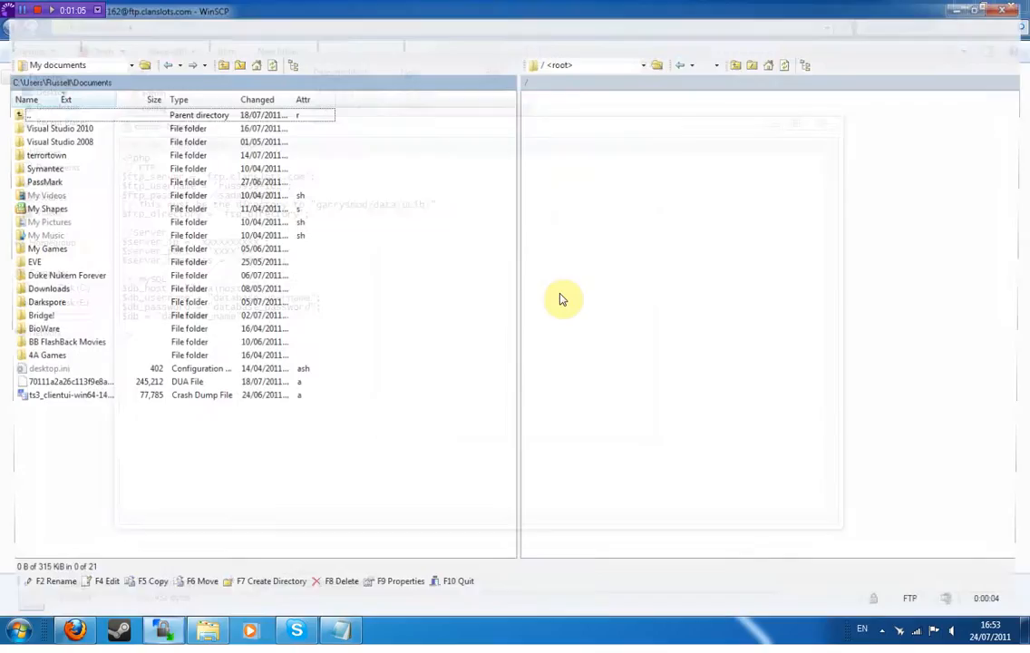
double_click(587, 145)
double_click(574, 161)
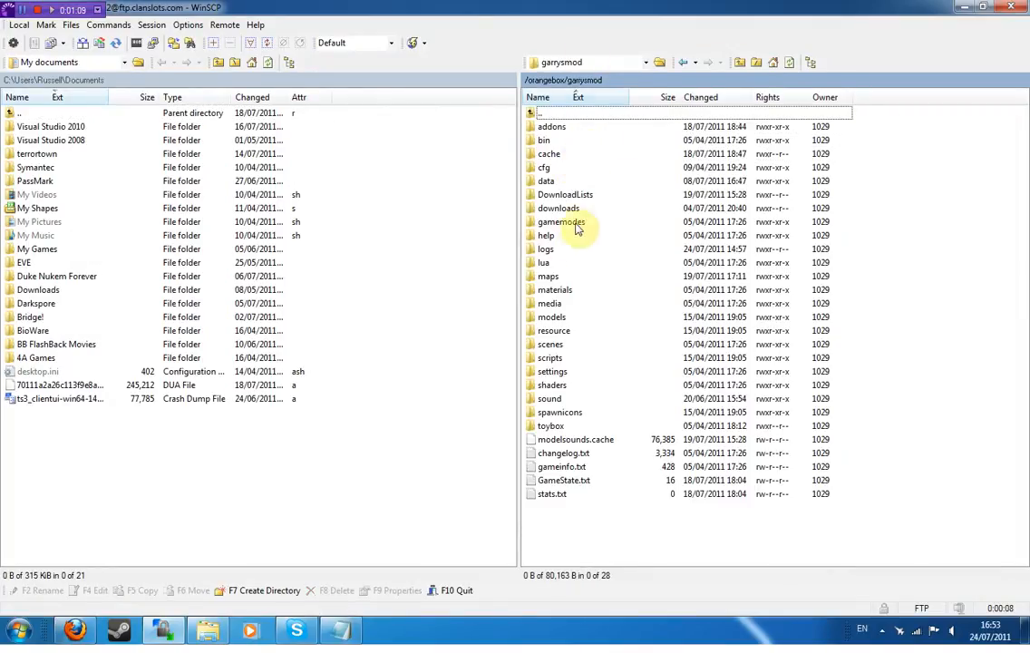
double_click(550, 180)
double_click(590, 128)
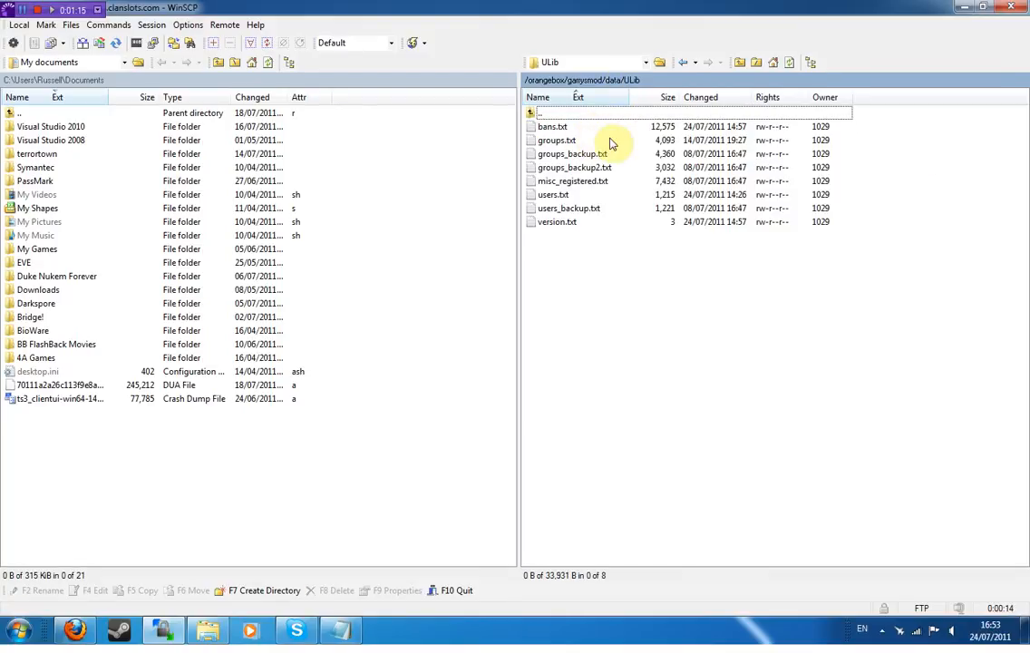
- Copy the ULib folder's remote path from WinSCP
click(543, 129)
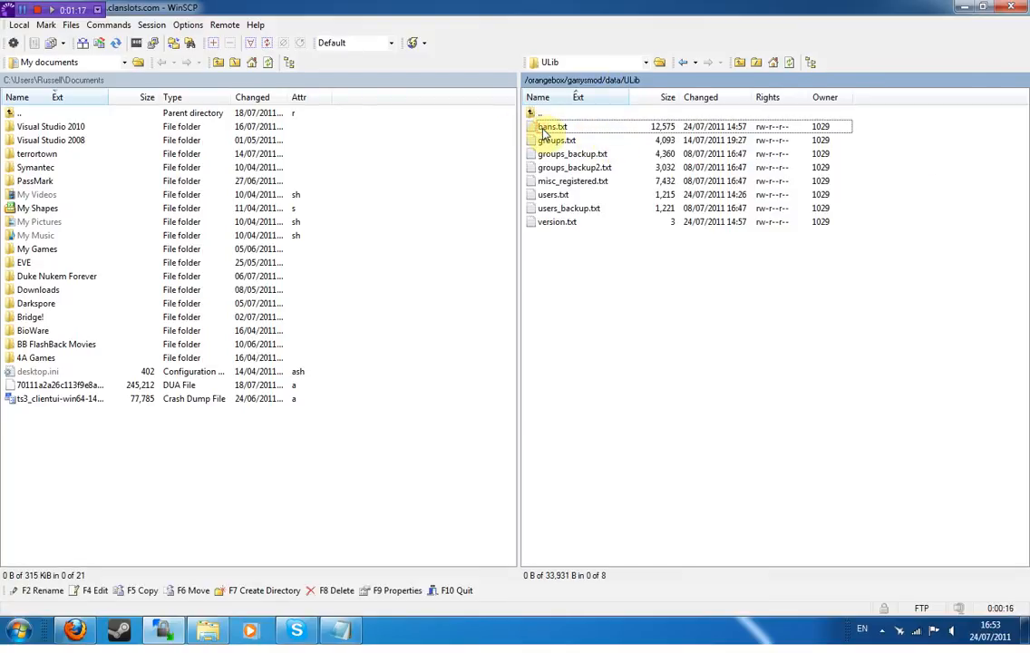
click(650, 81)
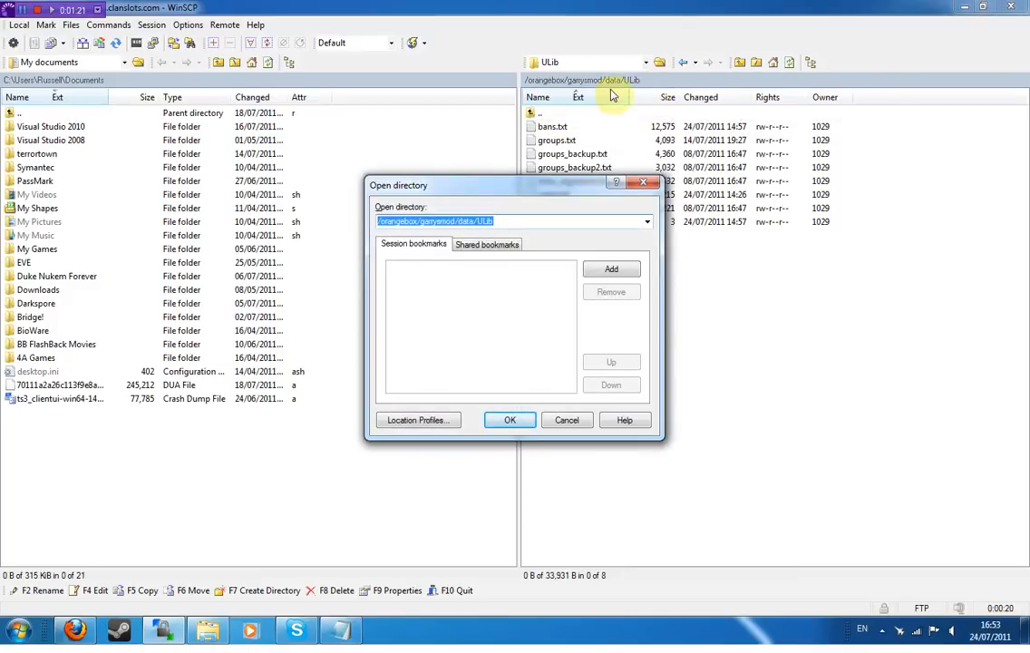
right_click(502, 221)
click(601, 265)
click(558, 420)
click(208, 627)
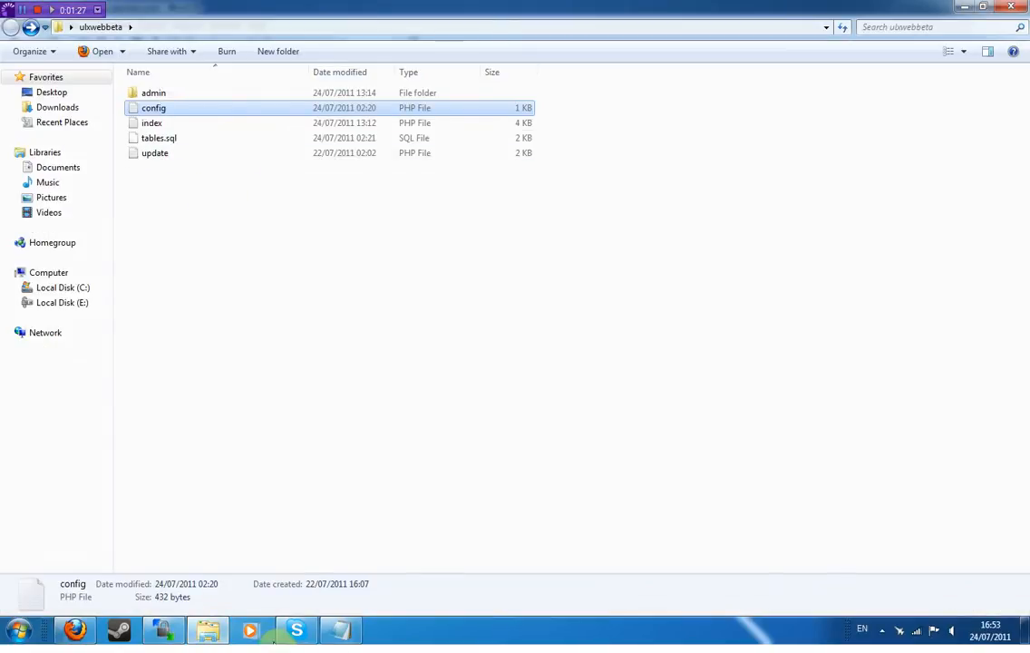
- Paste the ULib path over the ftp_directory placeholder so it reads '/orangebox/garrysmod/data/ULib/'
key(Return)
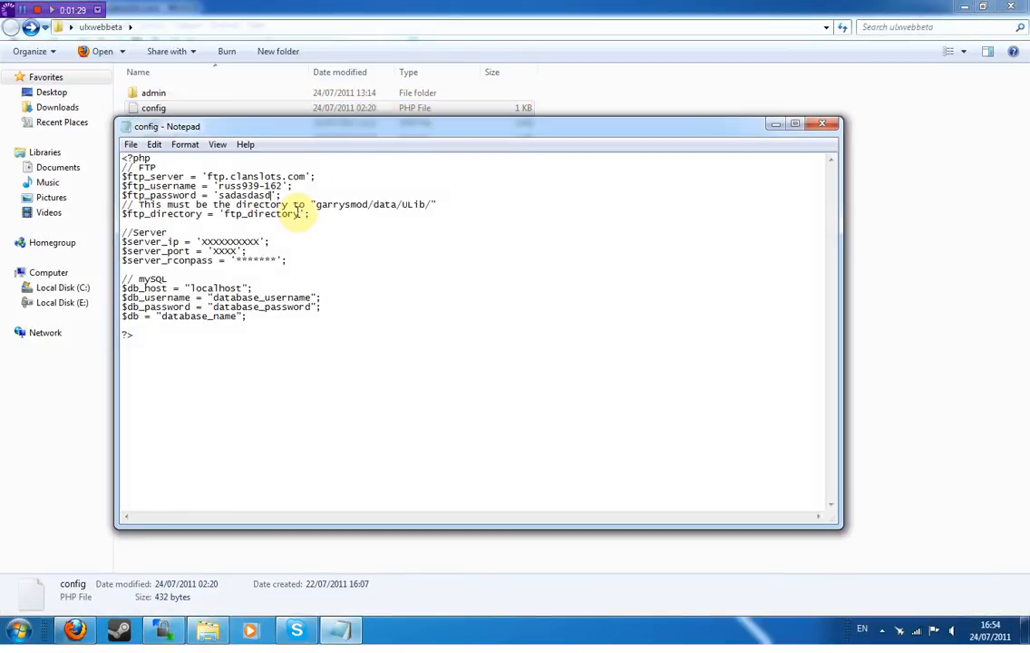
drag(295, 214, 238, 214)
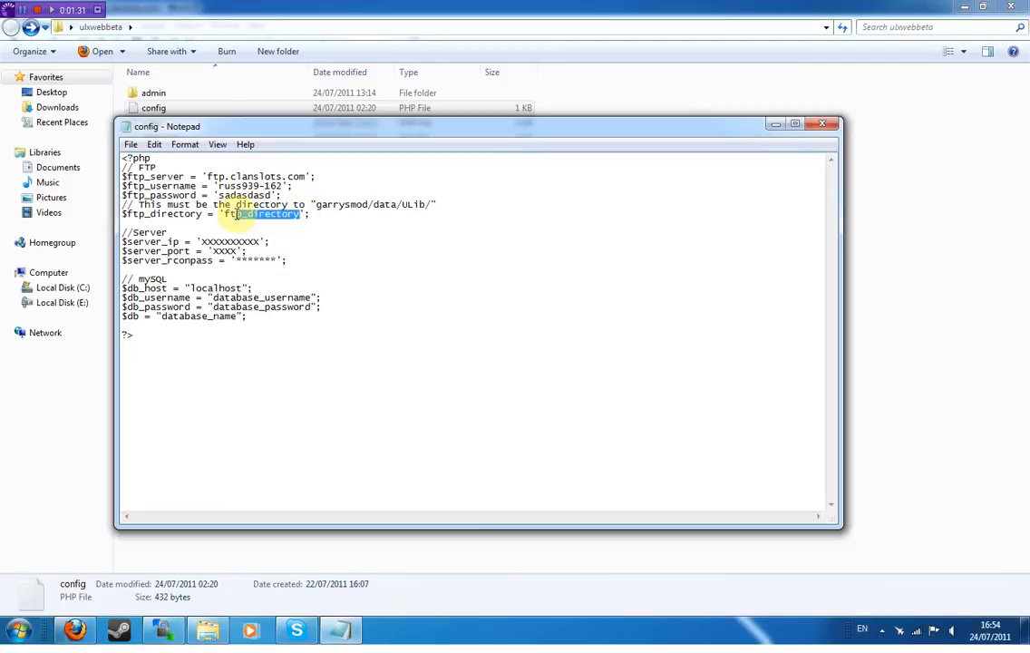
key(ctrl+v)
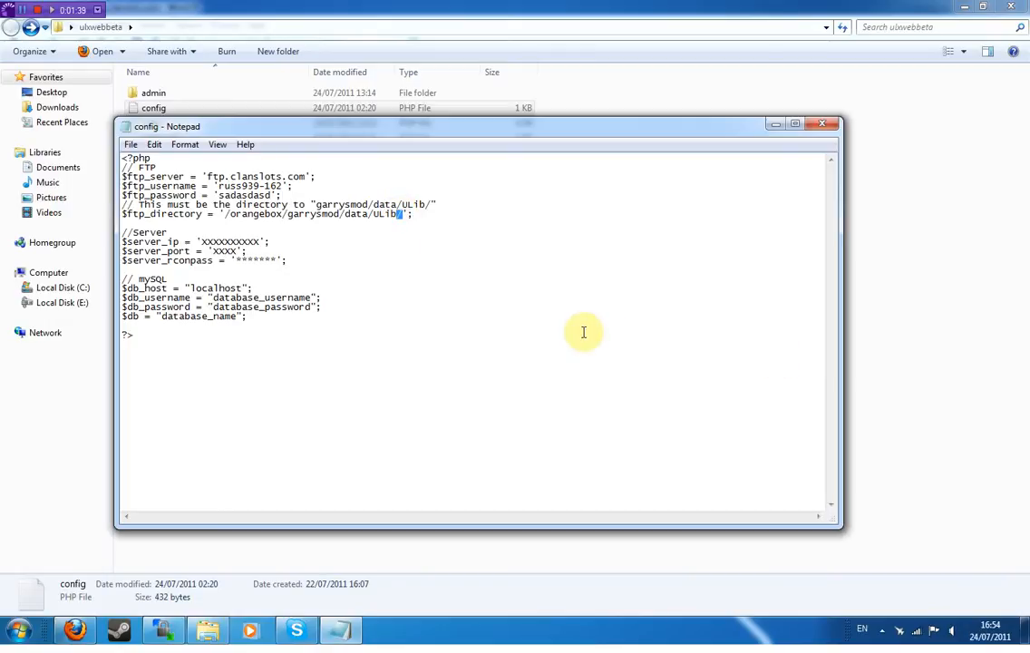
click(219, 242)
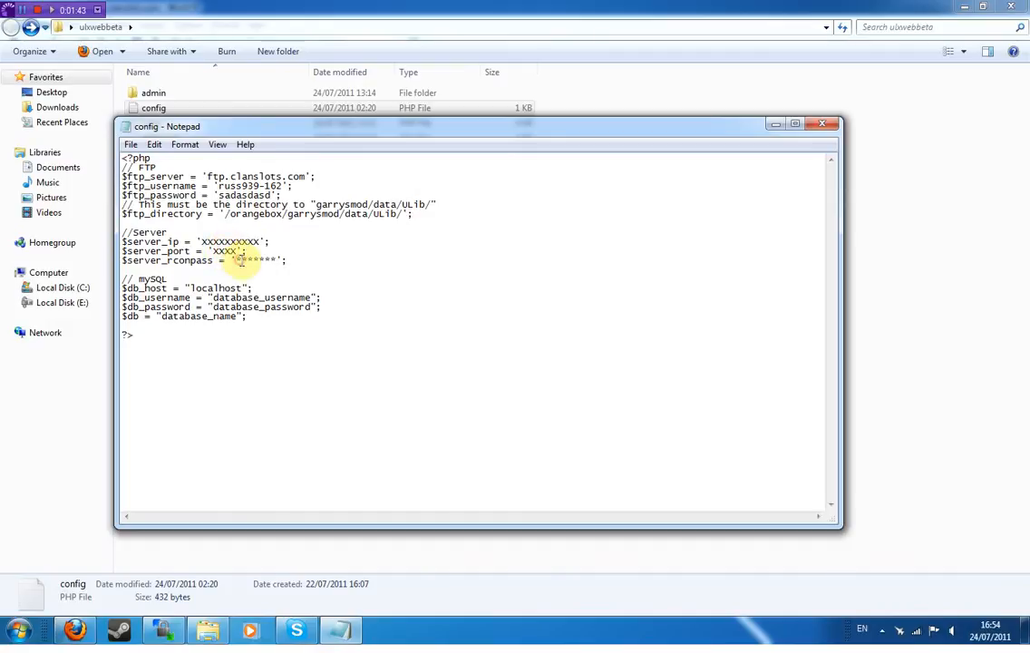
right_click(119, 629)
- Open Game Info for the ParadiseGaming.org #1 Trouble in Terrorist Town server and copy its IP
click(64, 463)
right_click(360, 168)
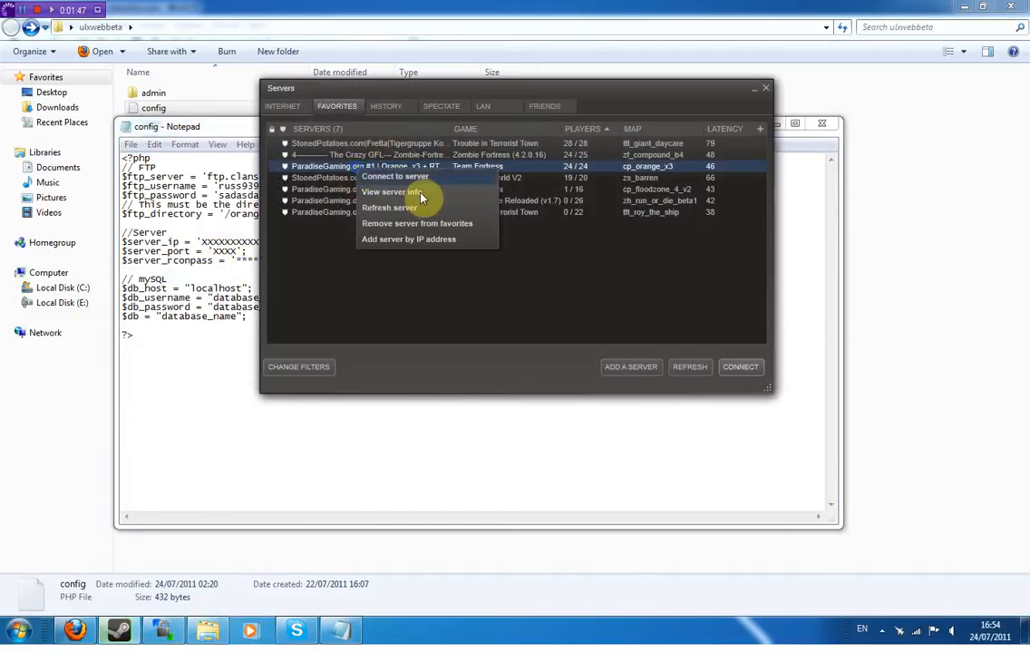
click(421, 195)
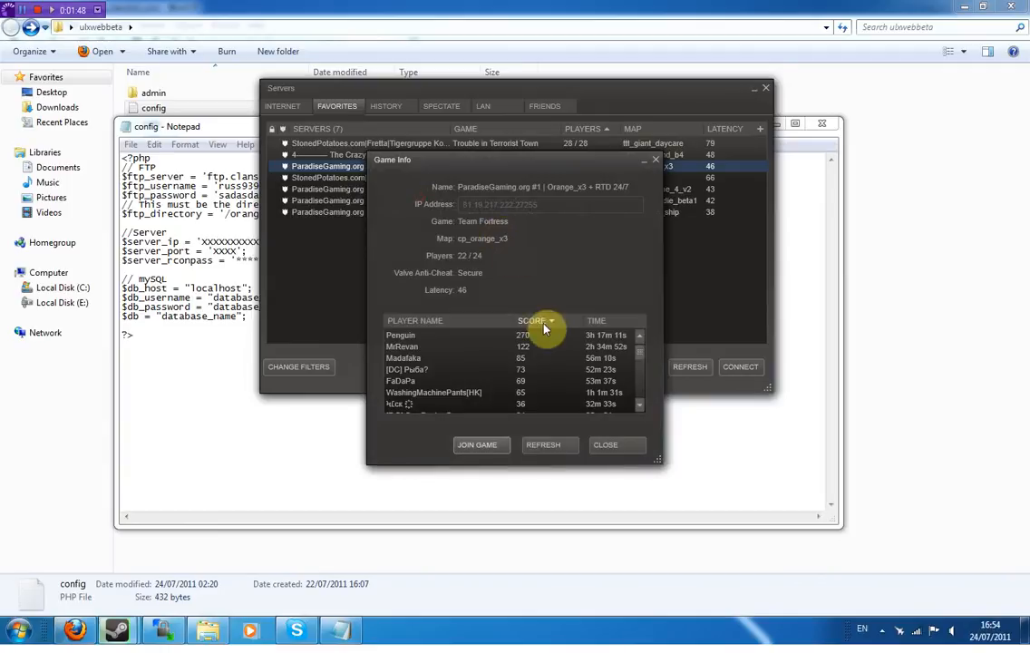
click(608, 448)
right_click(485, 212)
click(596, 237)
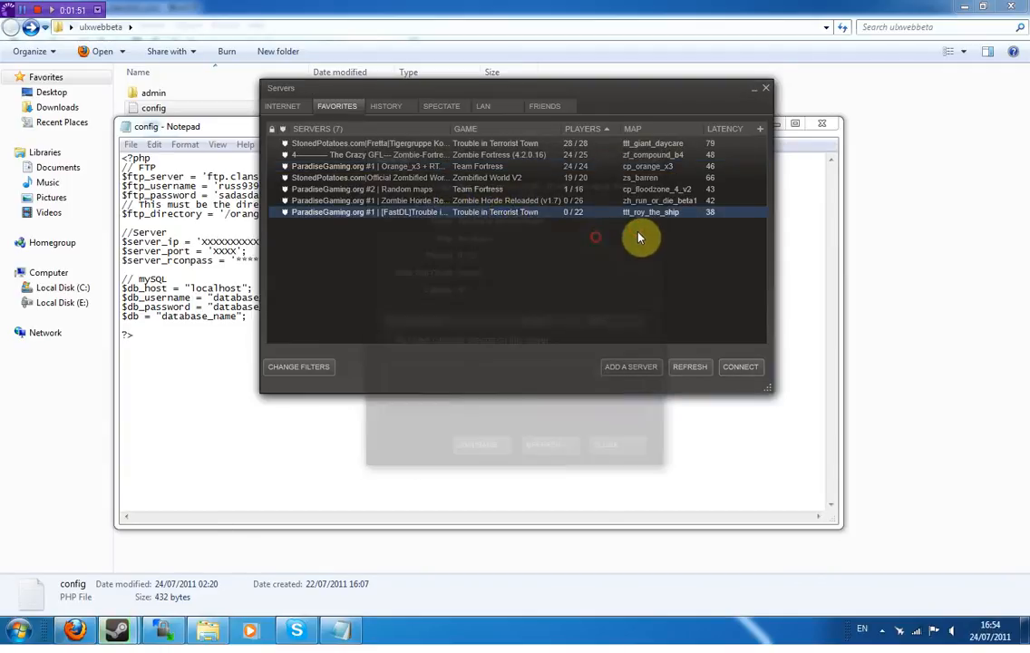
drag(553, 203, 425, 202)
click(462, 204)
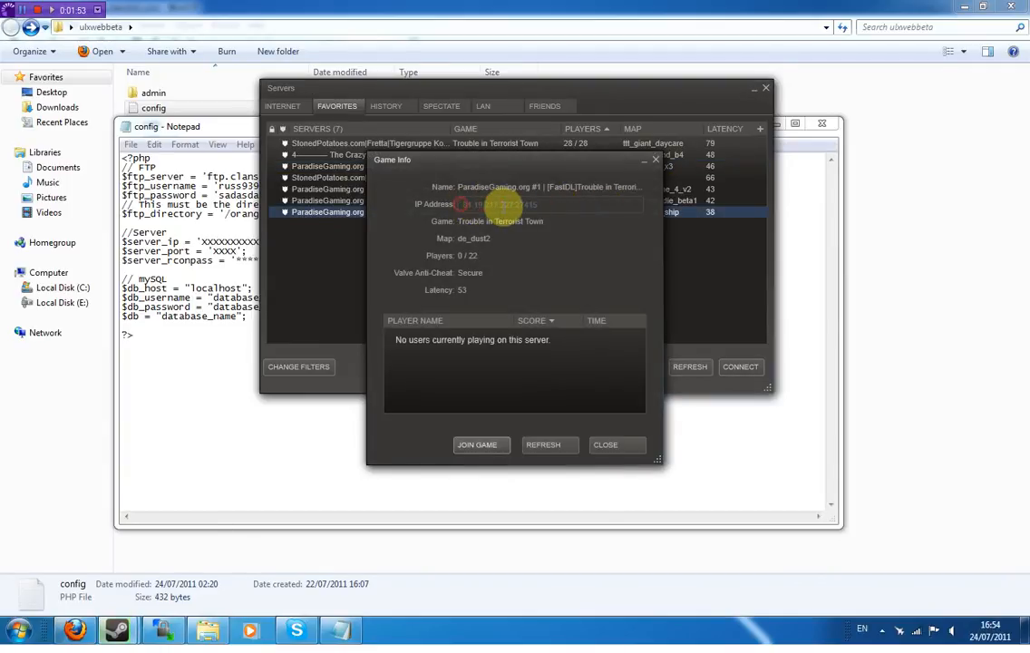
drag(505, 203, 464, 203)
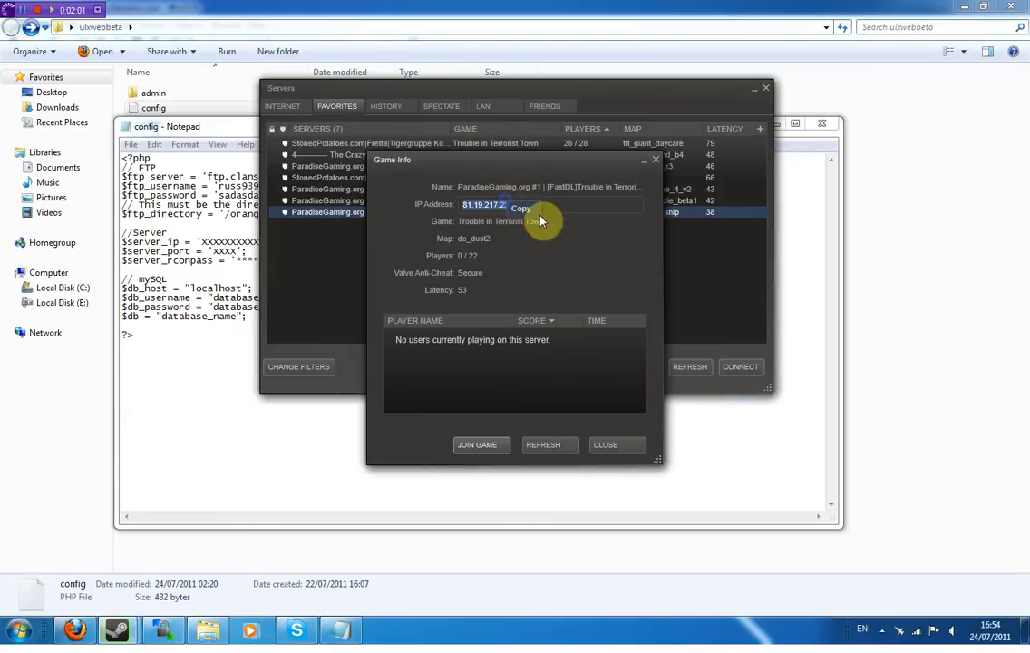
click(526, 210)
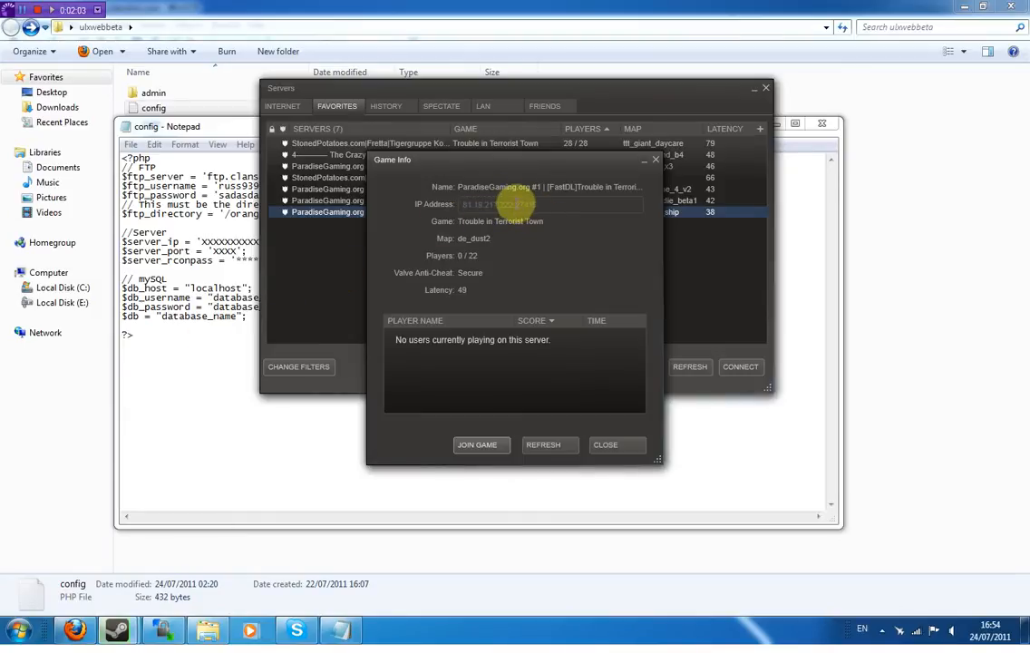
- Set server_ip to '81.19.217.222' and server_port to '27415' in the config
click(174, 378)
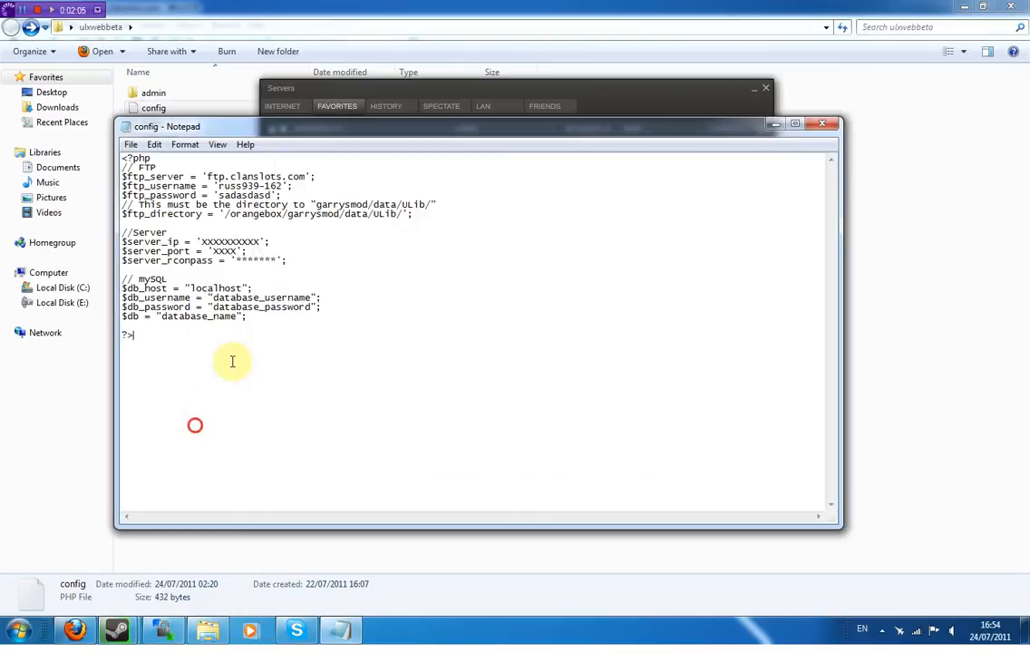
drag(259, 243, 205, 243)
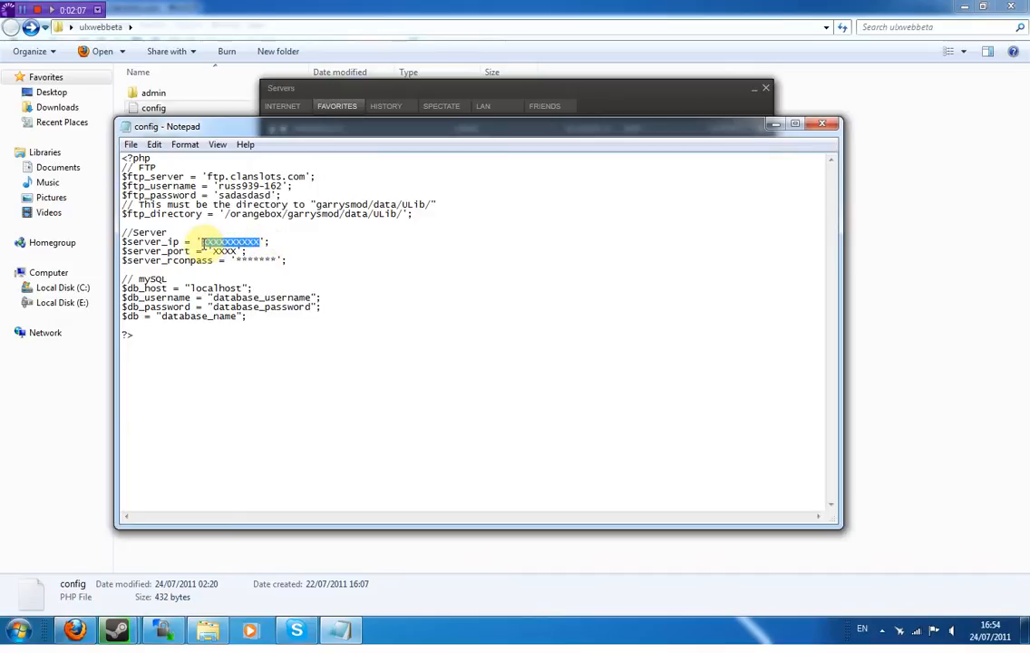
key(ctrl+v)
mouse_move(116, 629)
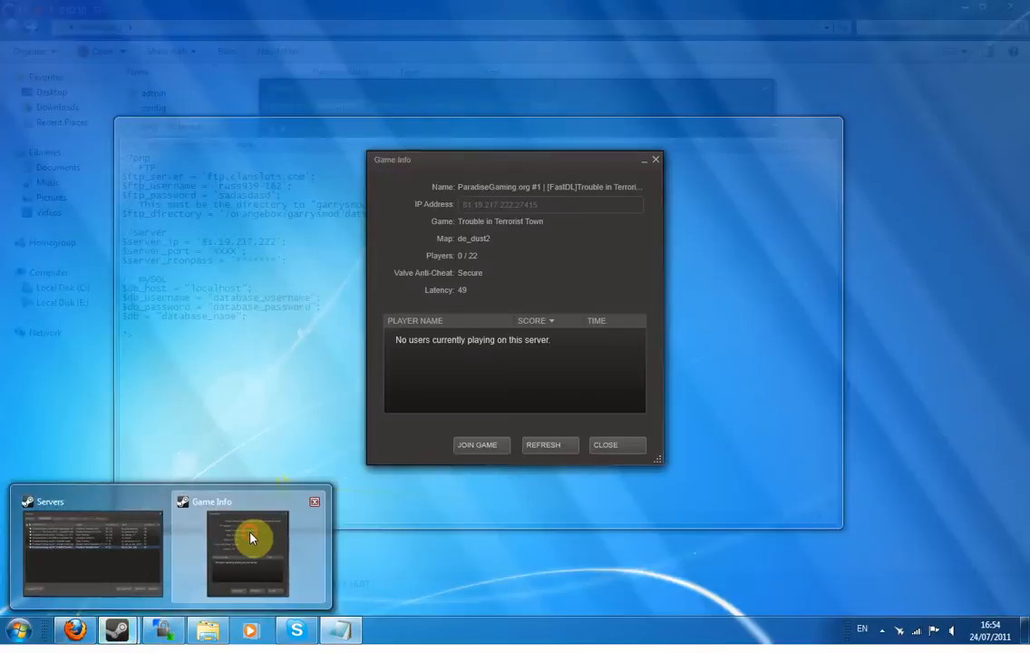
click(249, 536)
drag(550, 205, 520, 205)
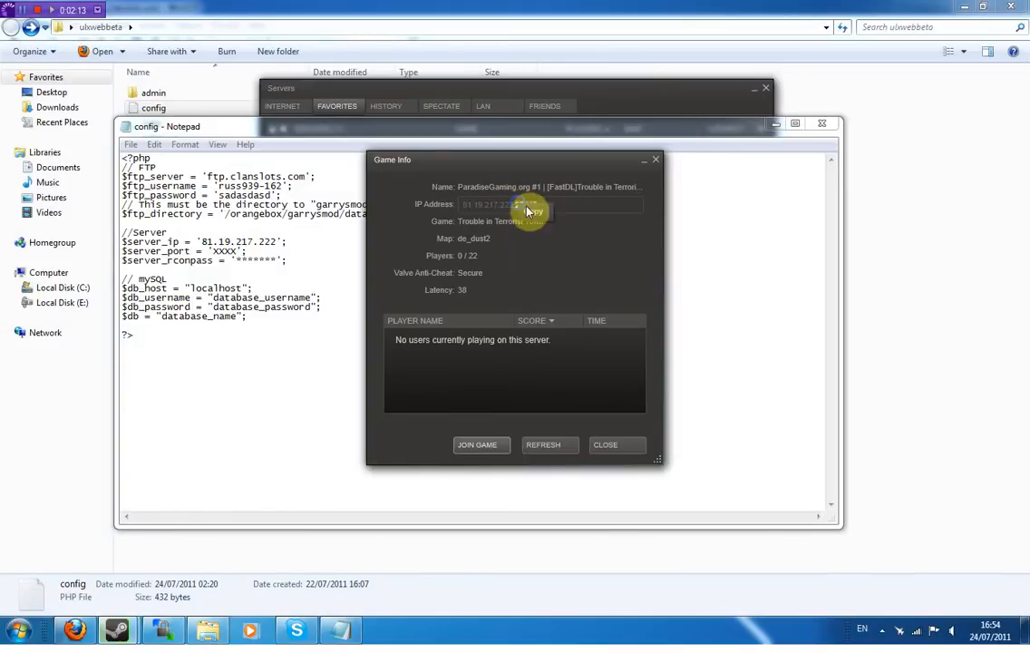
double_click(224, 251)
key(ctrl+v)
- Type the RCON password over the masked rcon value
drag(276, 262, 240, 260)
text(b)
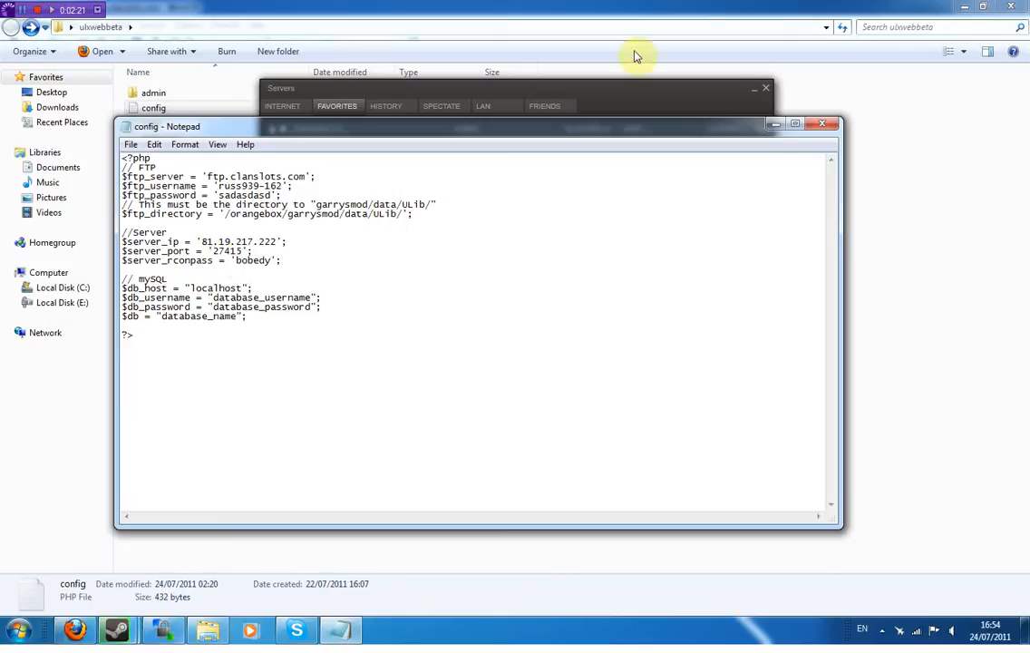
drag(589, 134, 550, 167)
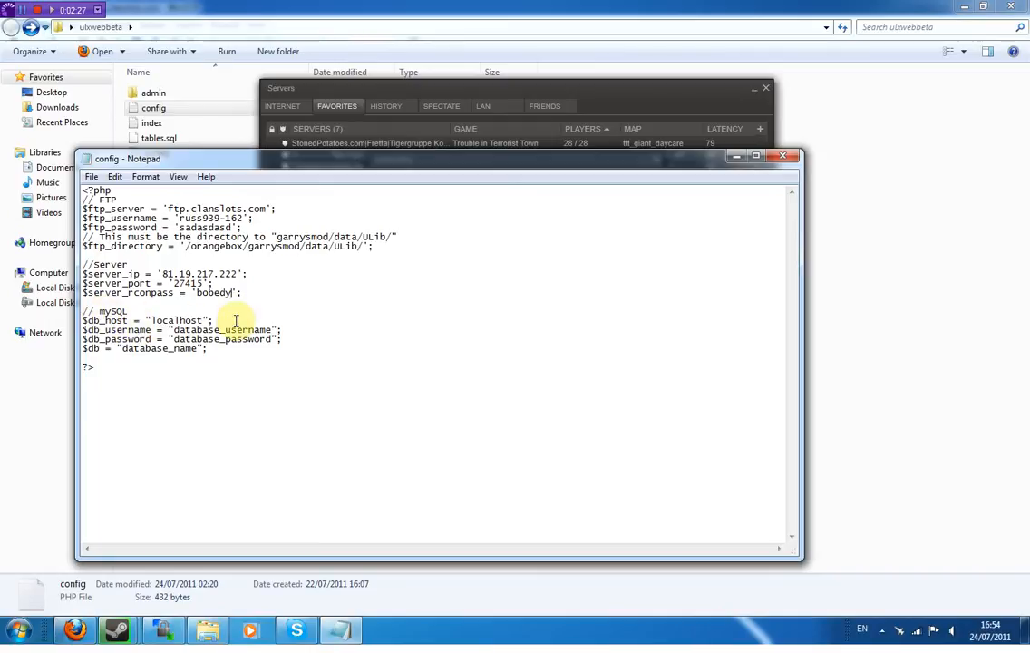
- Log in to DirectAdmin from the Firefox bookmark using the saved username
click(80, 635)
click(131, 22)
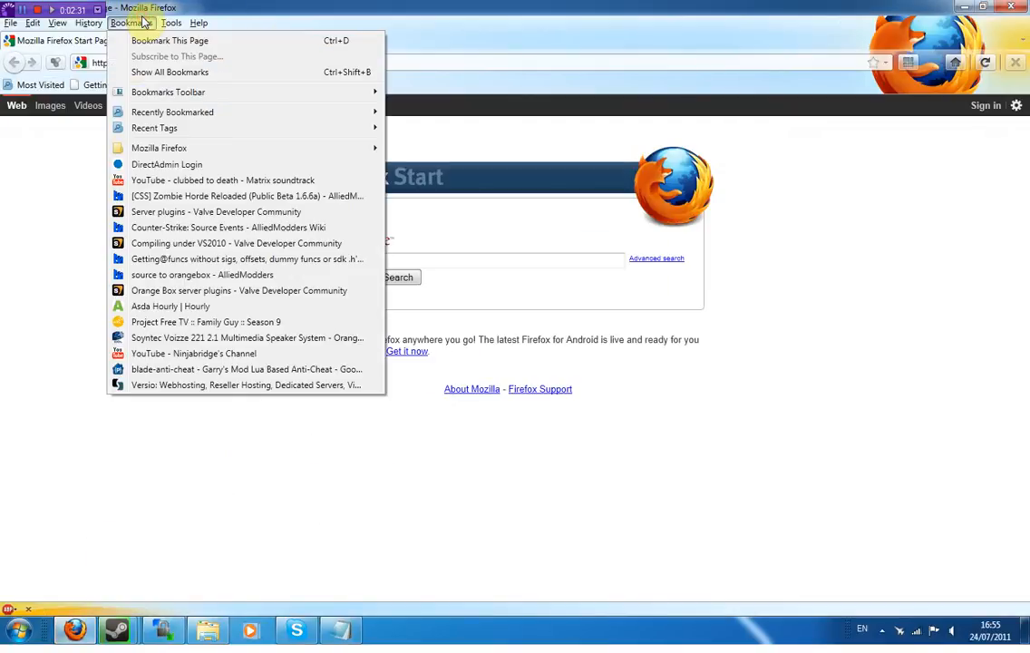
click(163, 165)
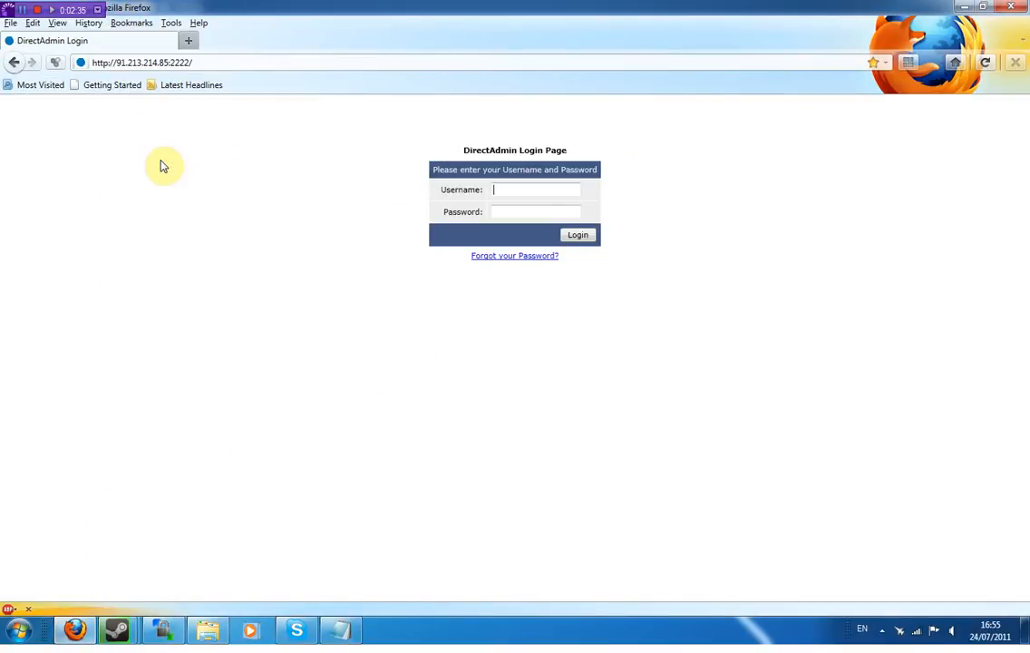
text(l)
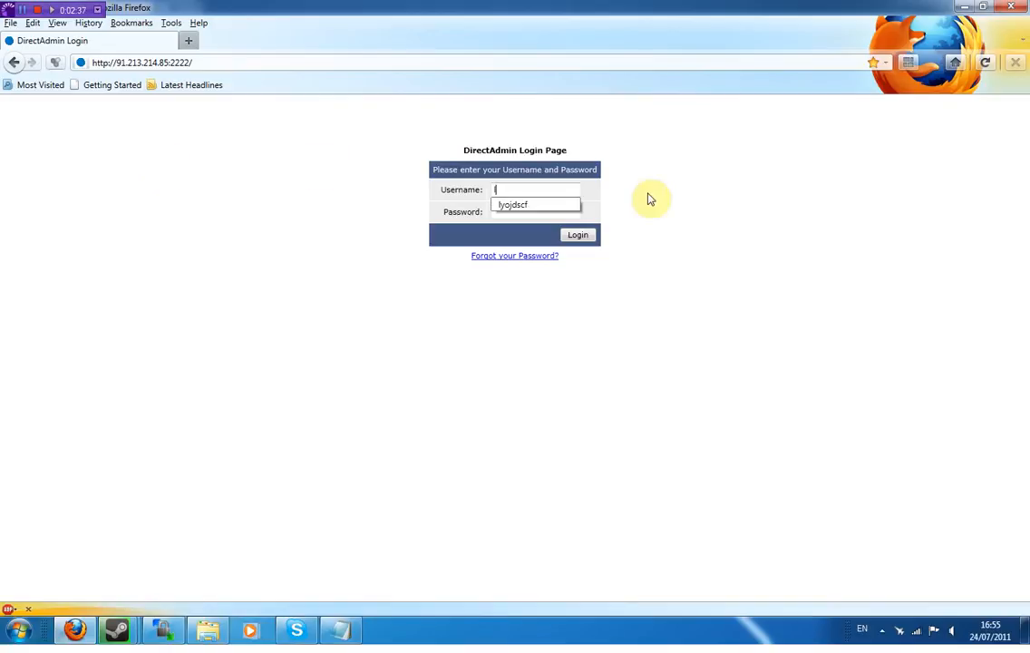
click(562, 208)
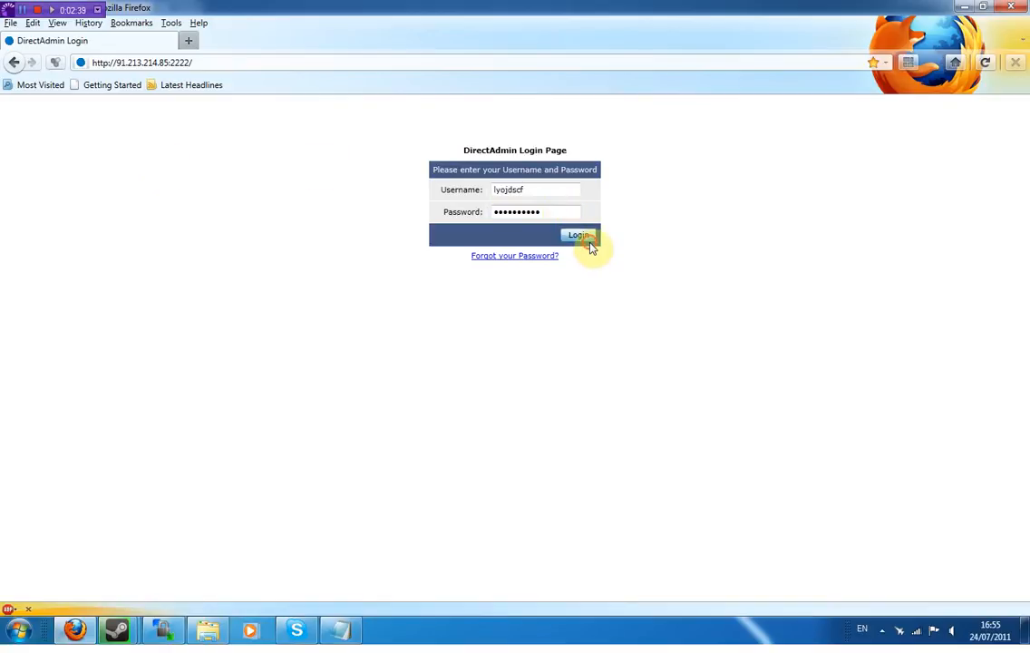
click(587, 238)
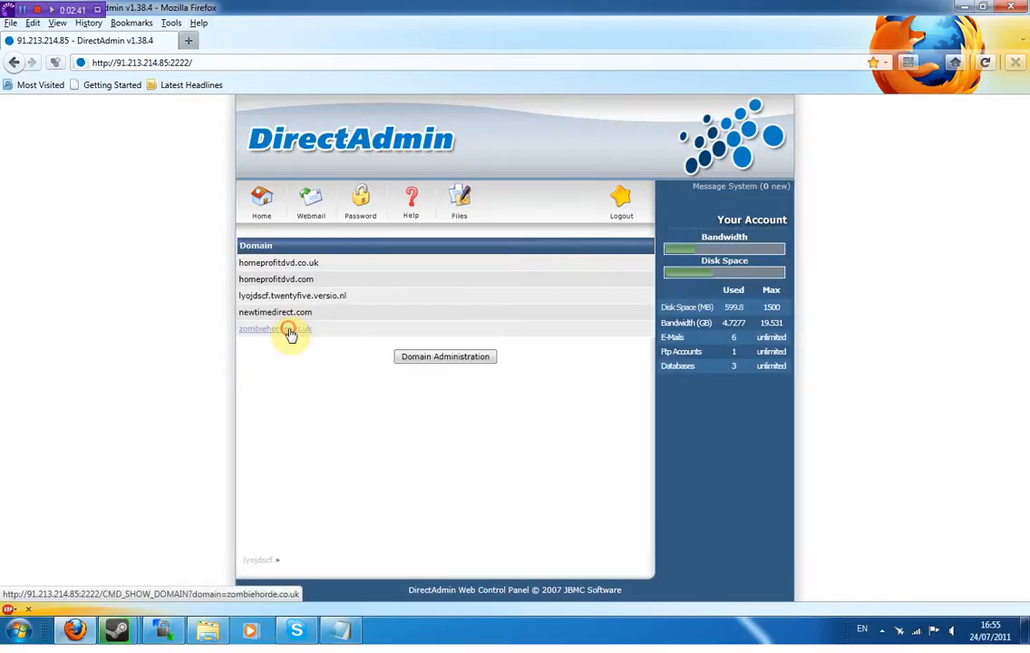
- Create a MySQL database 'ulx' with a random password for zombiehorde.co.uk
click(289, 328)
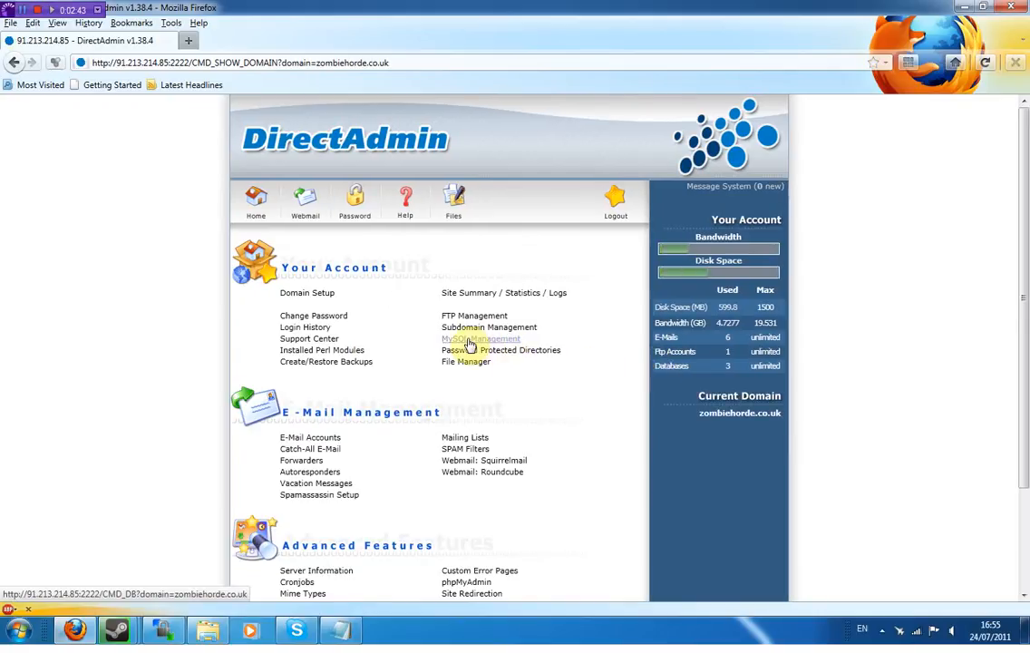
click(469, 343)
click(288, 246)
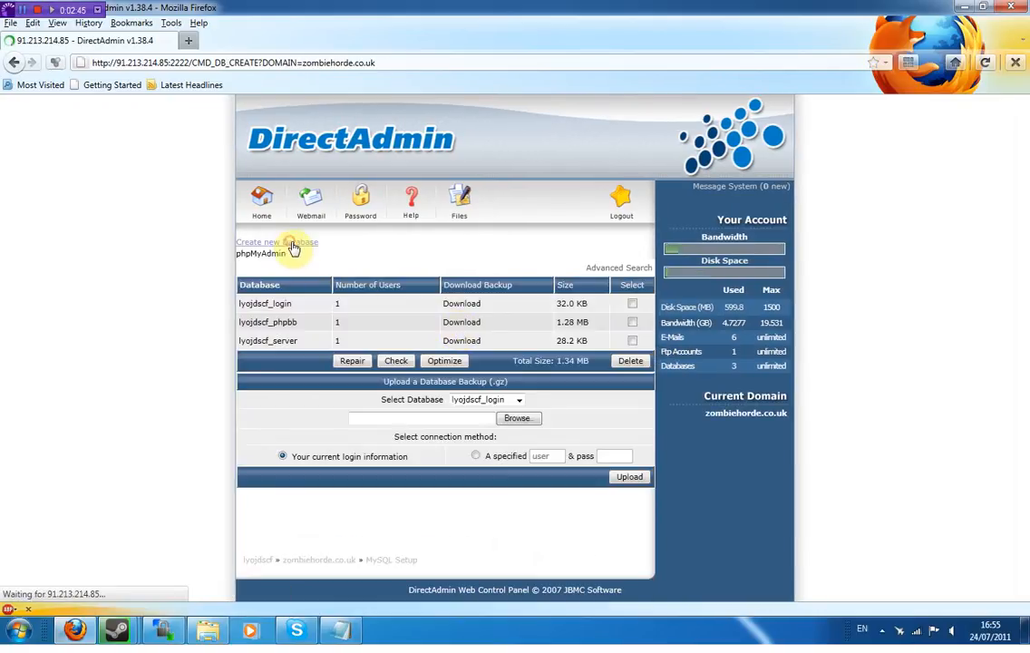
click(387, 265)
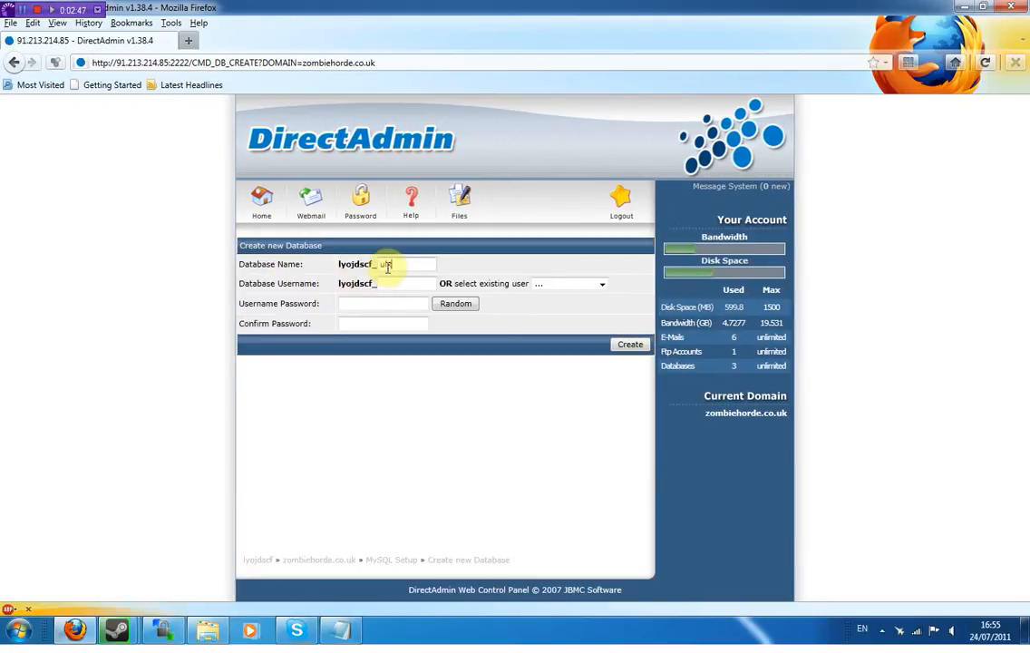
text(ulx)
click(455, 303)
click(624, 345)
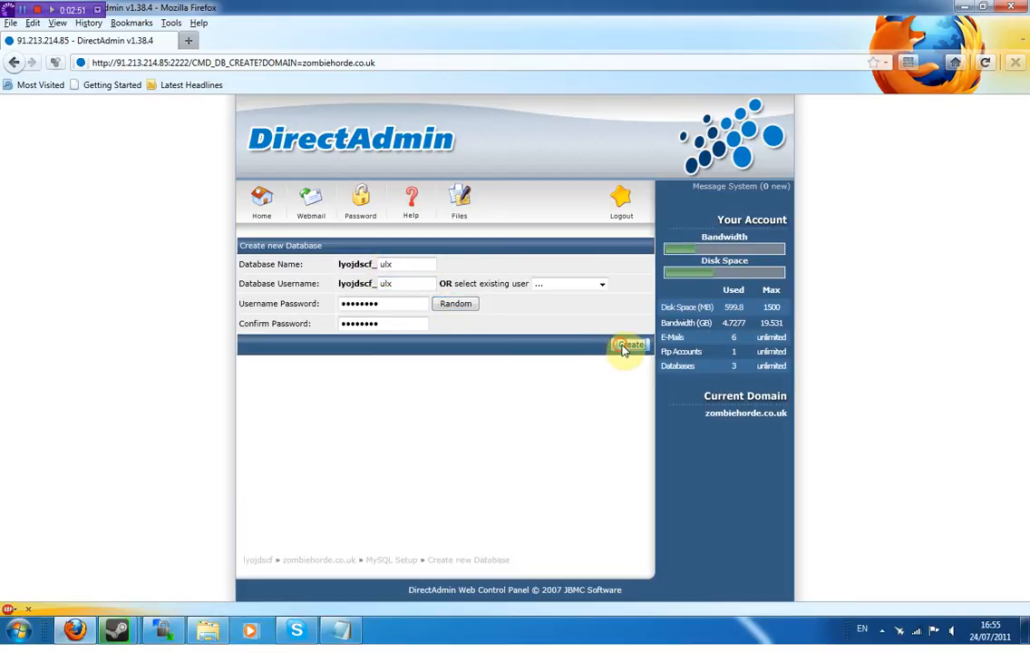
- Copy the new ulx database's full name
drag(575, 367, 511, 368)
right_click(535, 380)
click(544, 388)
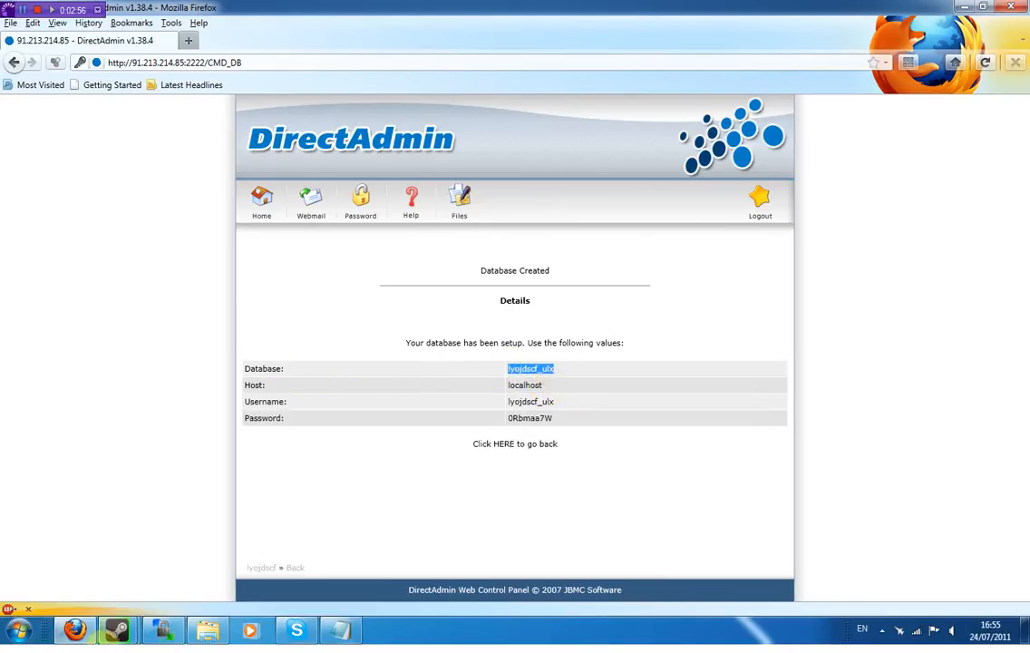
click(326, 632)
- Paste the new database name over database_name on the $db line
drag(201, 350, 129, 352)
key(ctrl+v)
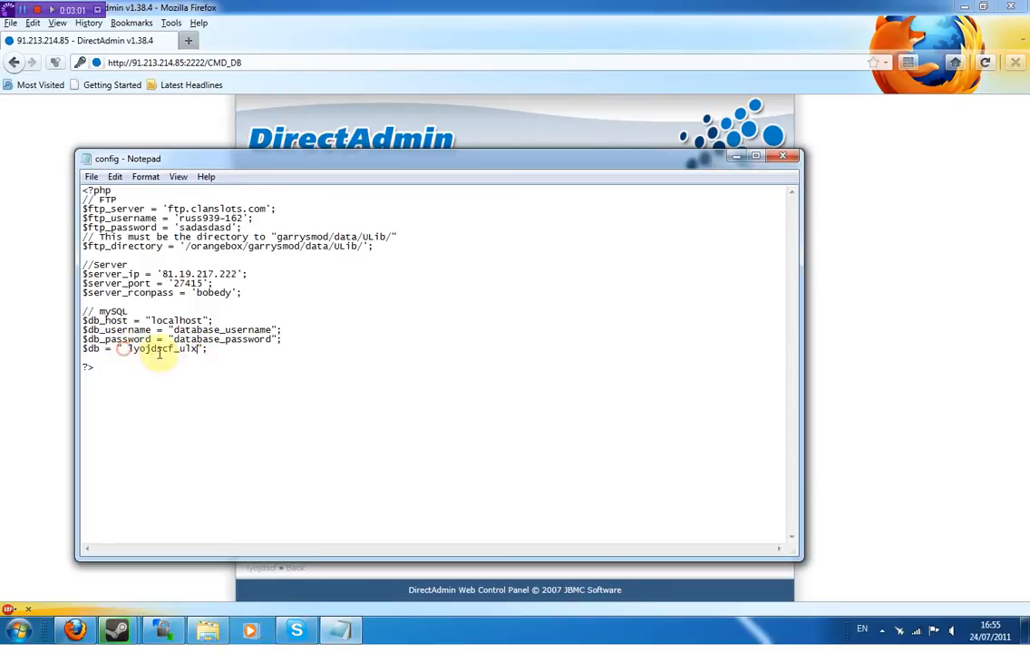
drag(153, 320, 203, 321)
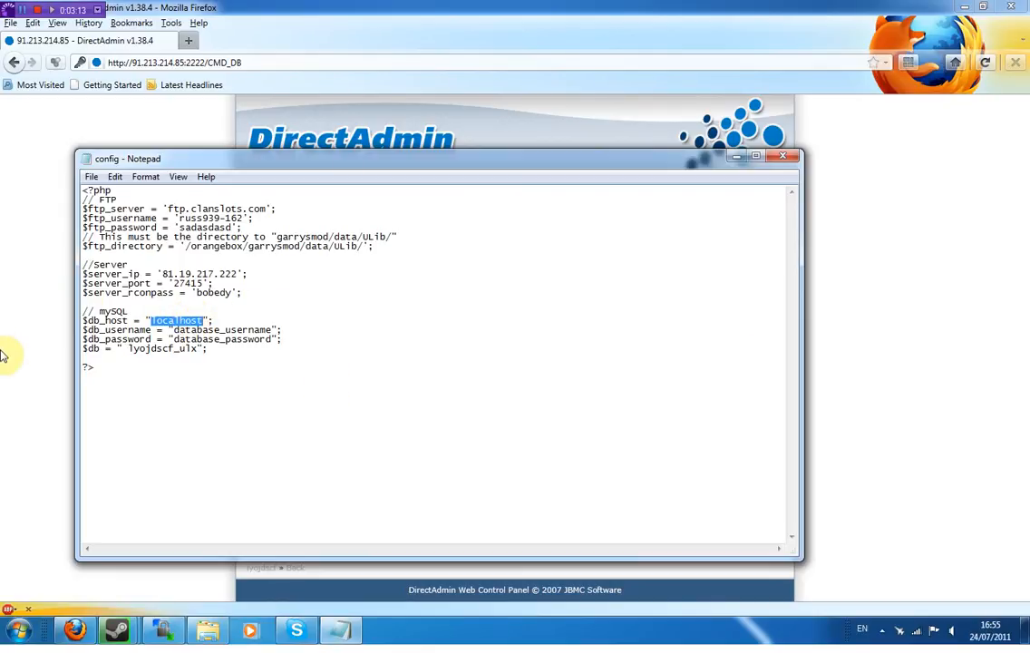
- Copy the new database username from DirectAdmin and paste it over database_username
click(41, 304)
drag(558, 401, 511, 401)
right_click(542, 409)
click(555, 416)
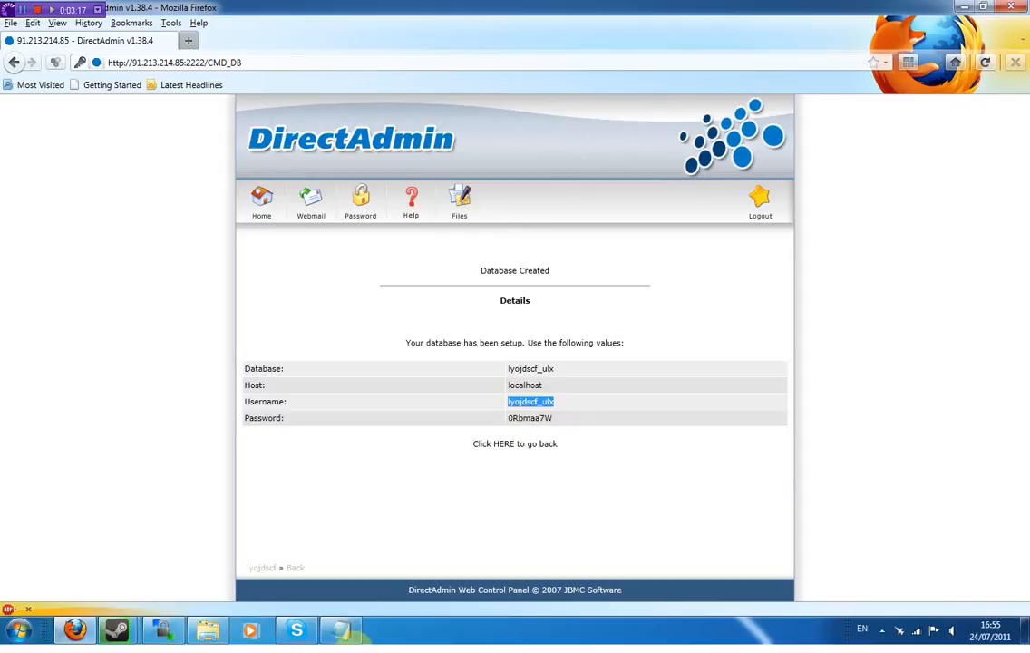
click(345, 628)
drag(272, 330, 173, 331)
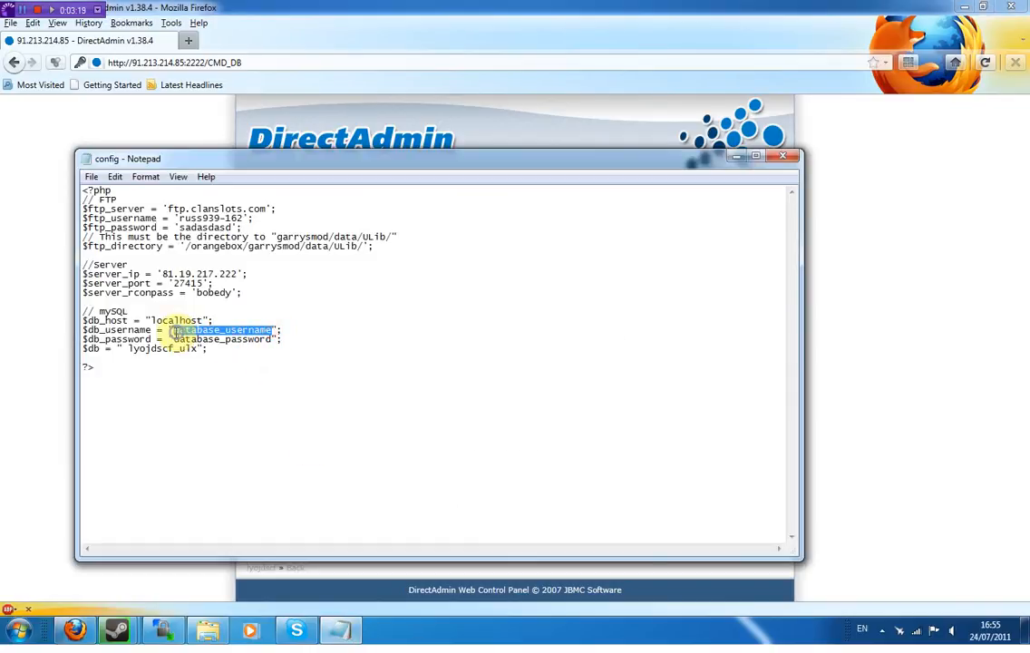
right_click(175, 330)
click(207, 382)
click(3, 391)
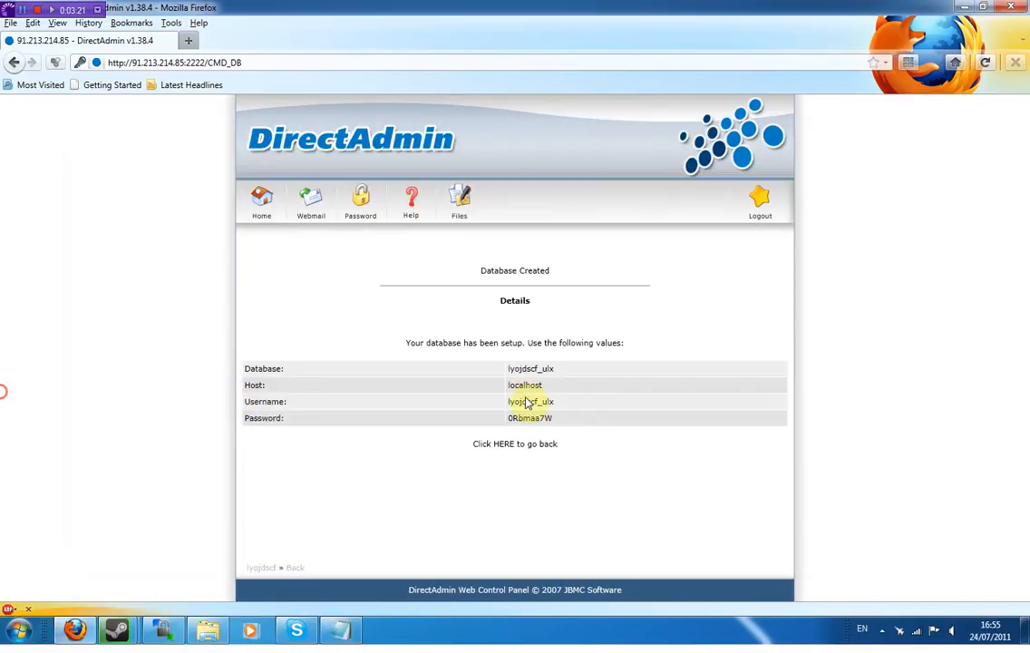
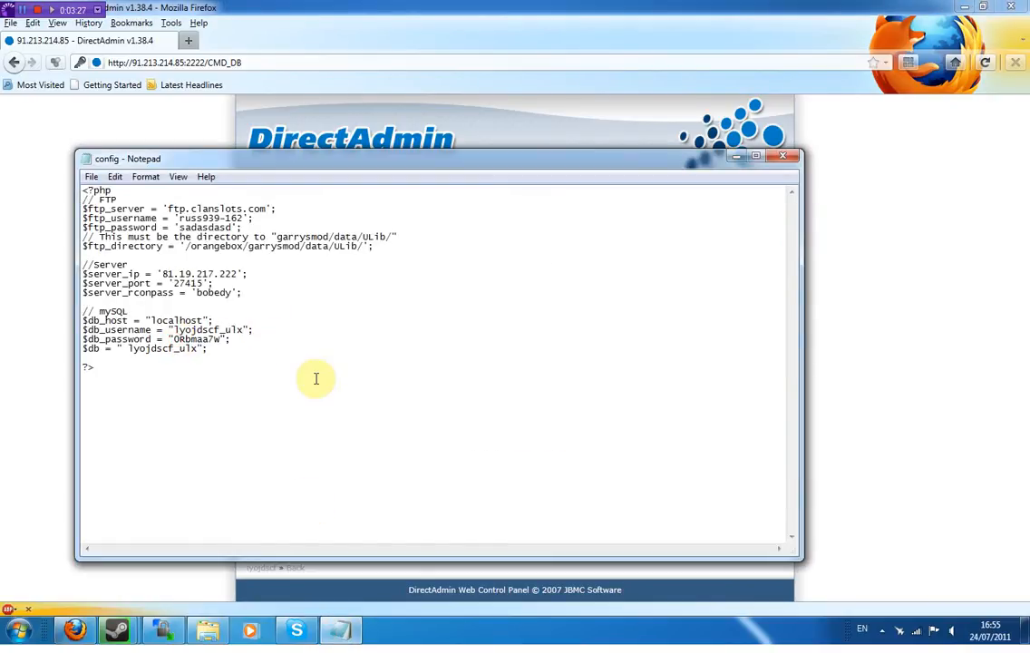
- Save config.php with the FTP, game-server and MySQL values filled in
click(92, 176)
- Confirm the save, close config.php, and open the zombiehorde.co.uk domain page in DirectAdmin
click(109, 222)
click(783, 156)
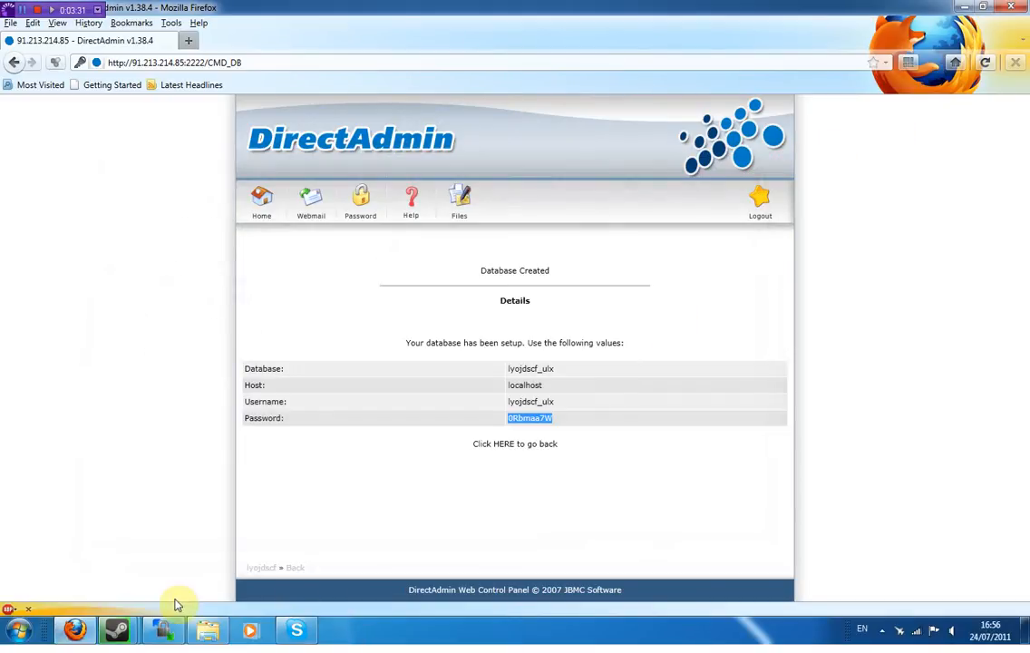
click(270, 212)
click(302, 328)
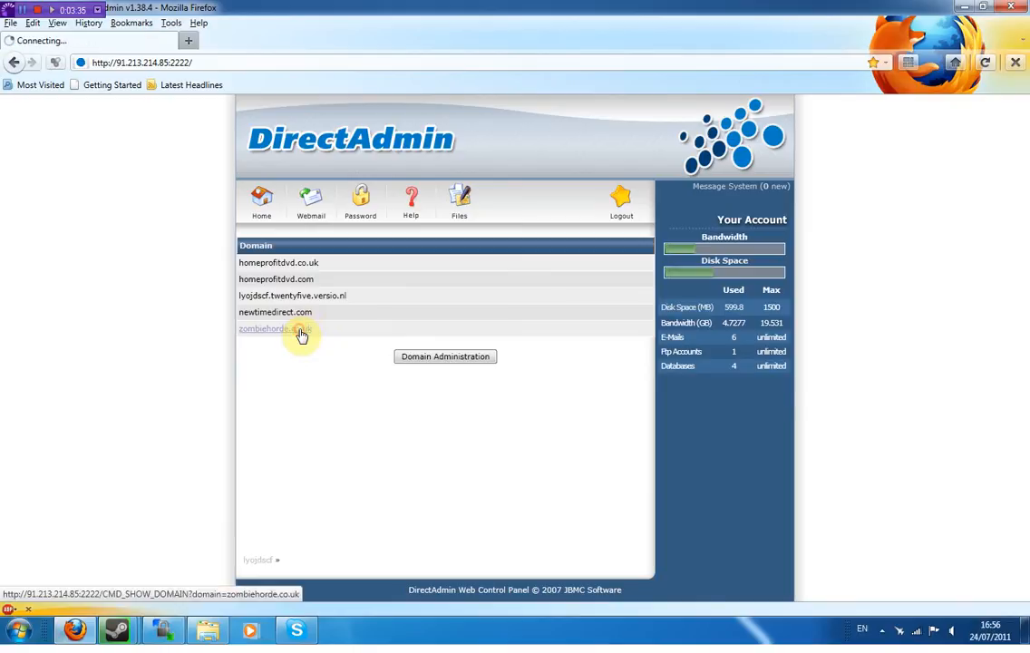
scroll(478, 506, down, 3)
scroll(480, 351, up, 3)
scroll(479, 408, down, 5)
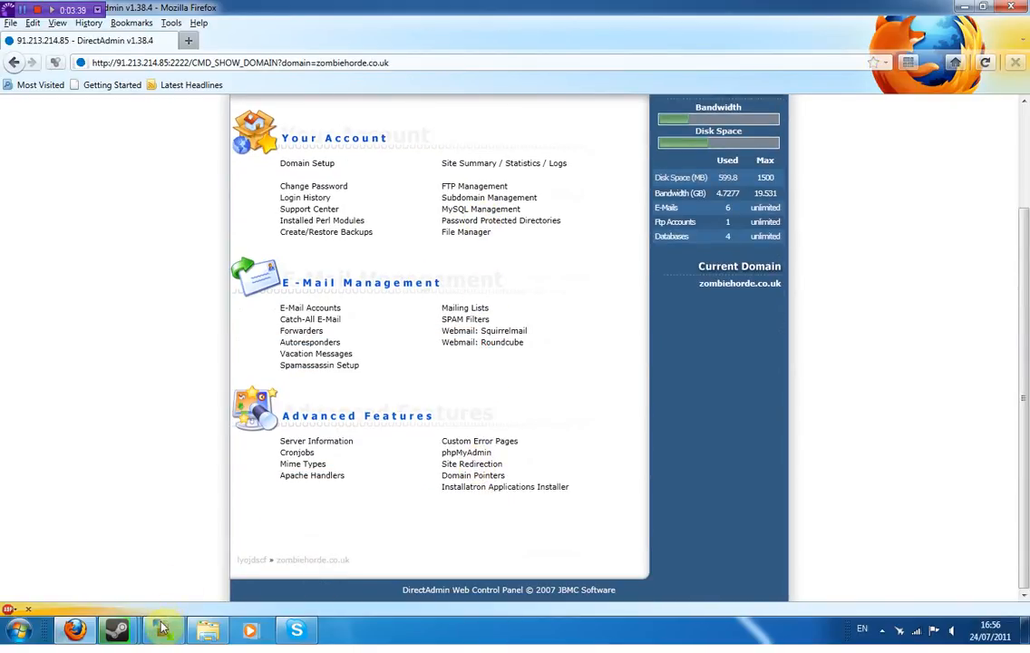
- Switch to the ulxwebbeta folder in Explorer and reopen config for editing
click(162, 630)
click(162, 630)
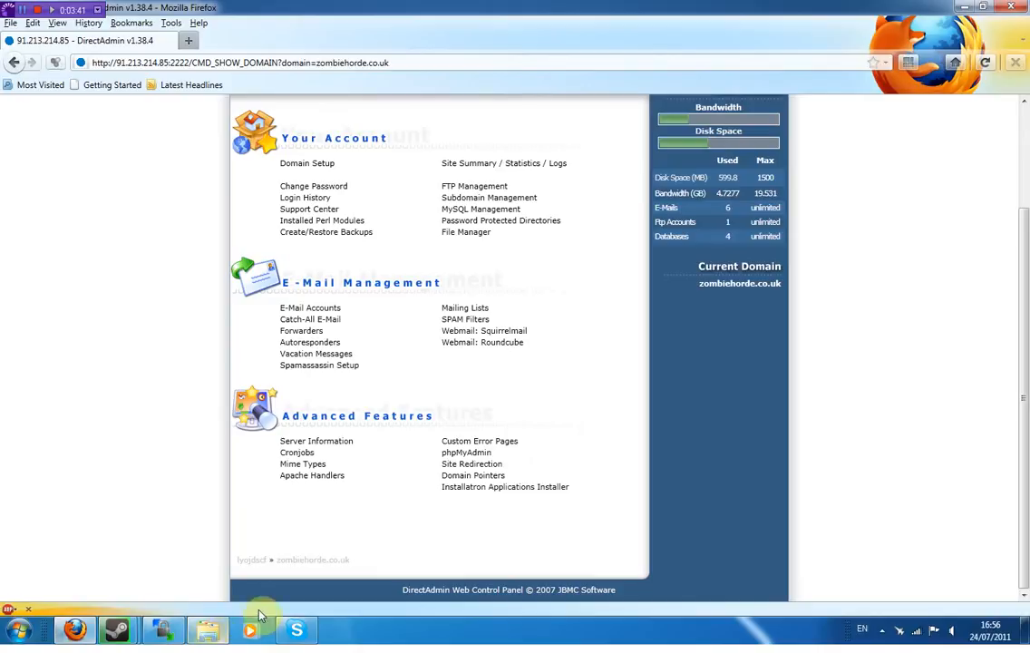
click(207, 630)
right_click(163, 109)
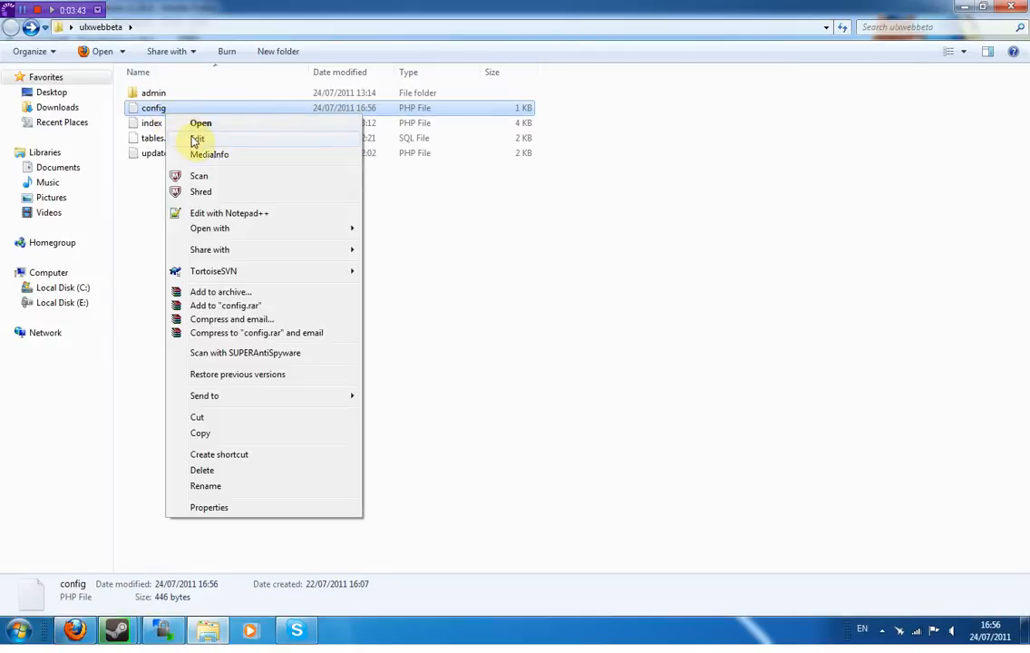
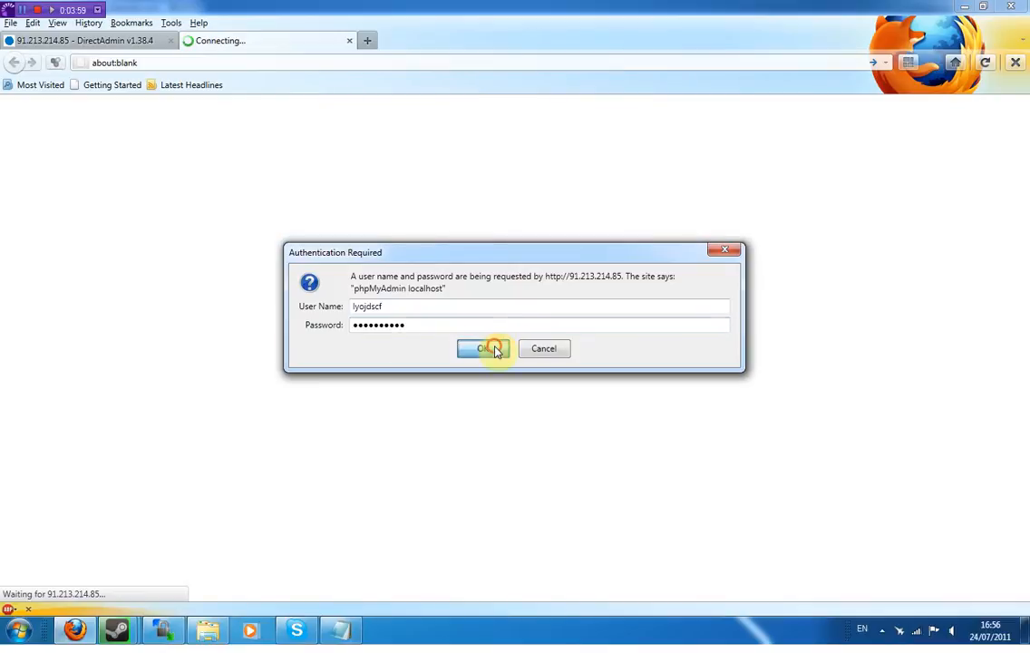
- Log in to phpMyAdmin and open the Import form for the _ulx database
click(494, 350)
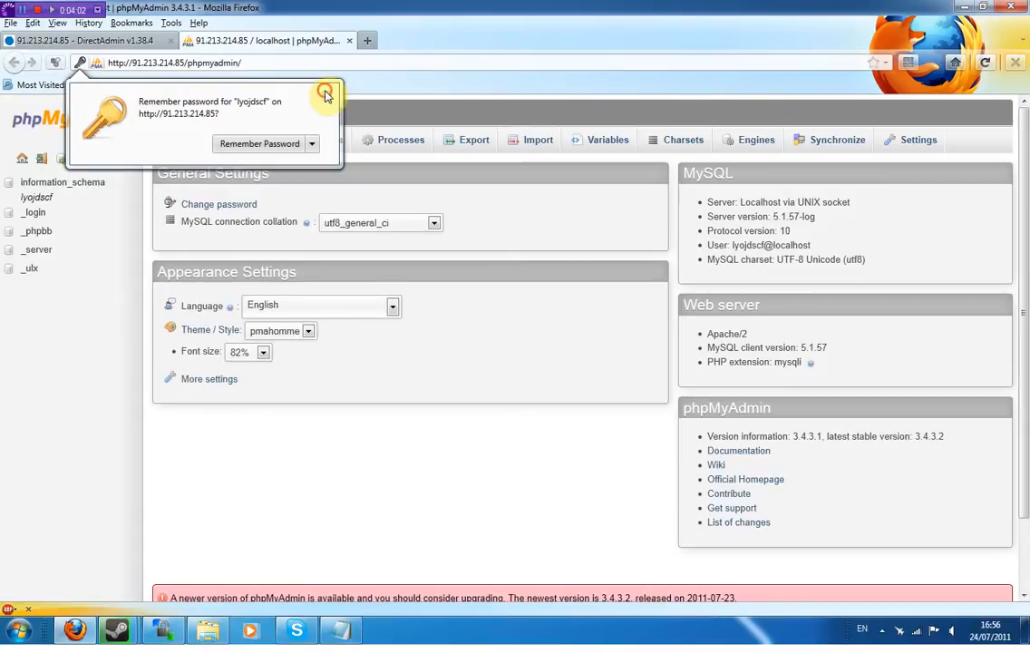
click(324, 168)
click(28, 267)
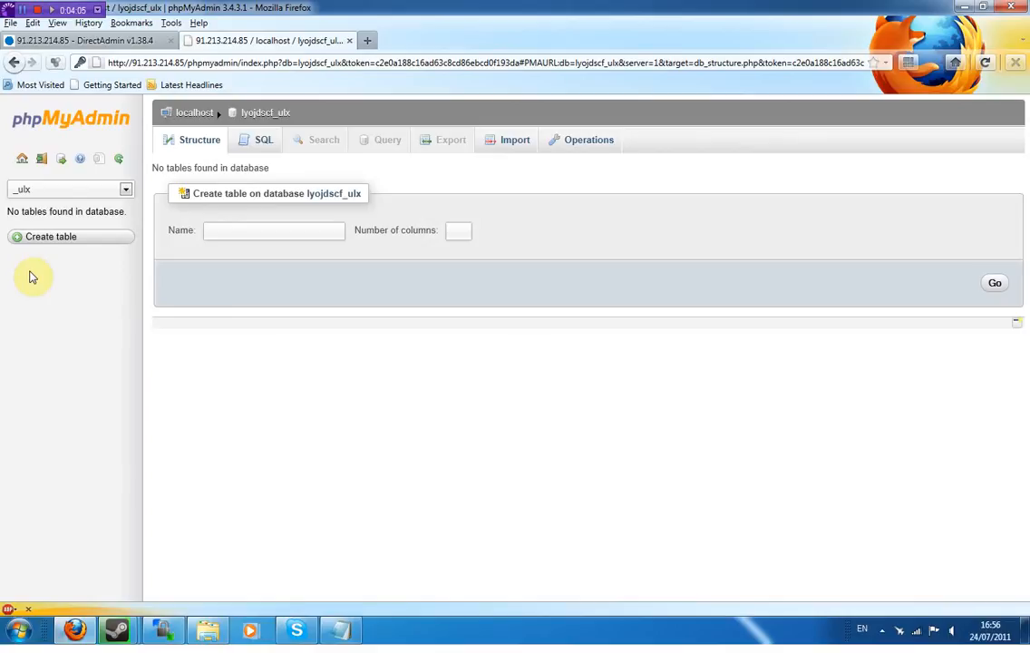
click(512, 141)
- Choose tables.sql from the ulxwebbeta folder as the file to import
click(391, 290)
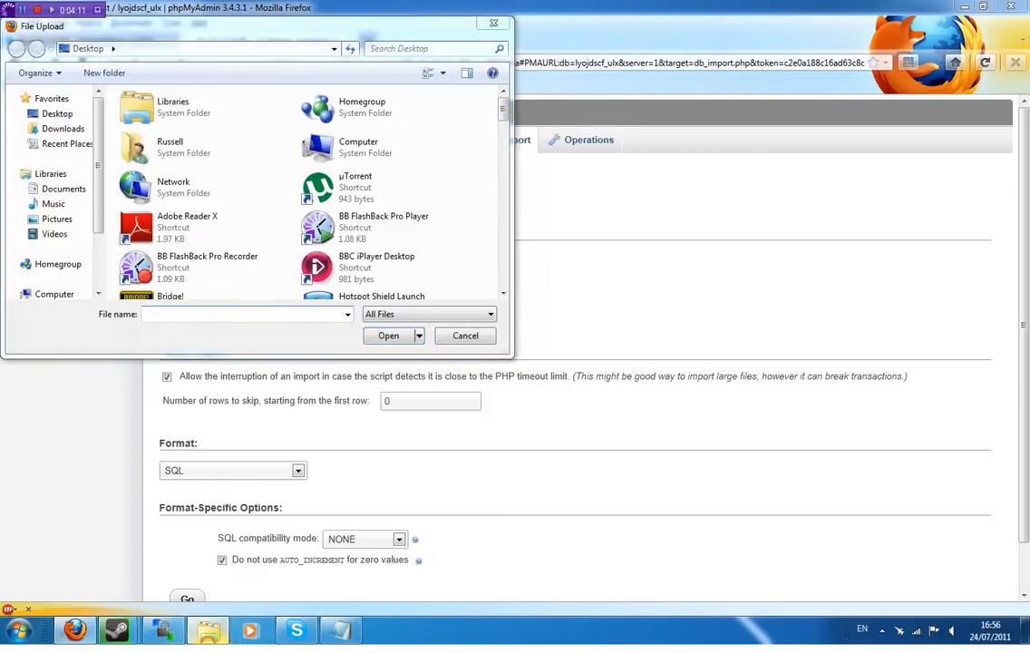
click(208, 628)
click(207, 27)
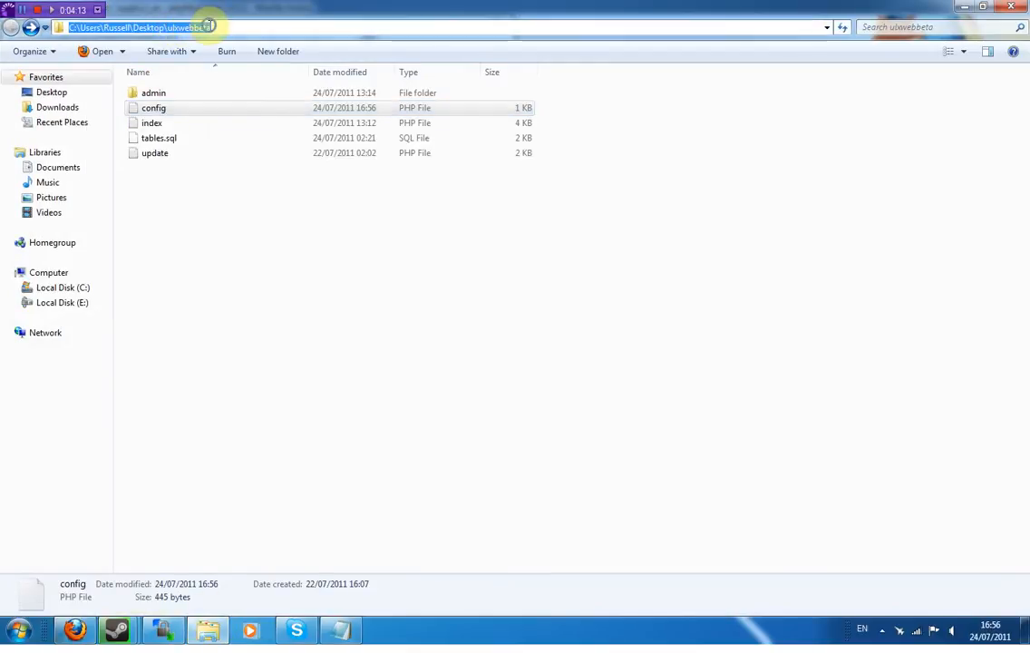
right_click(208, 27)
click(254, 76)
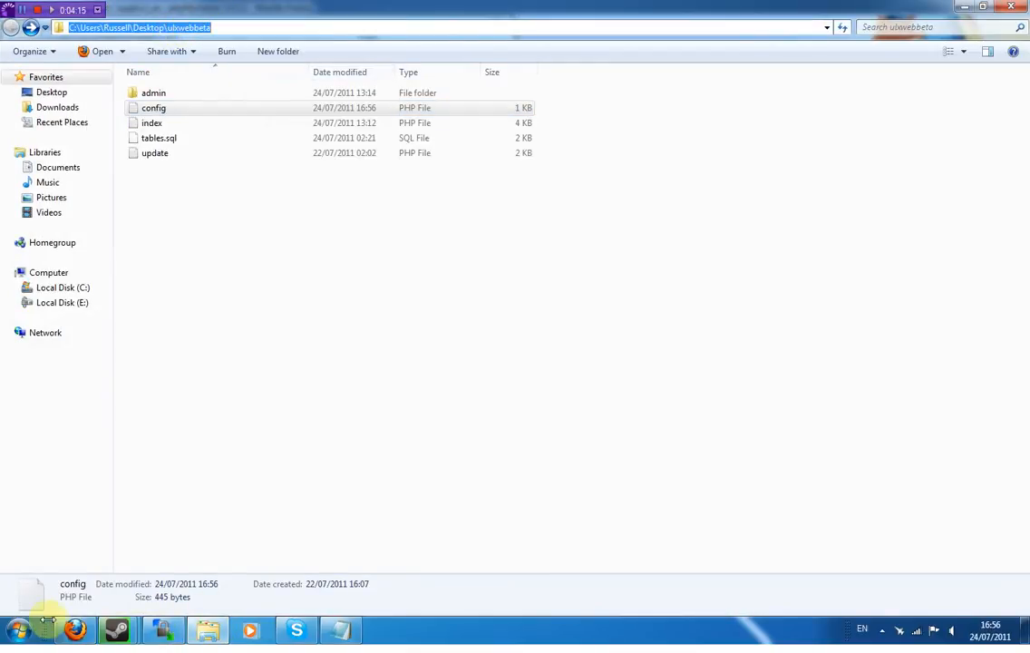
click(75, 628)
key(ctrl+v)
click(399, 337)
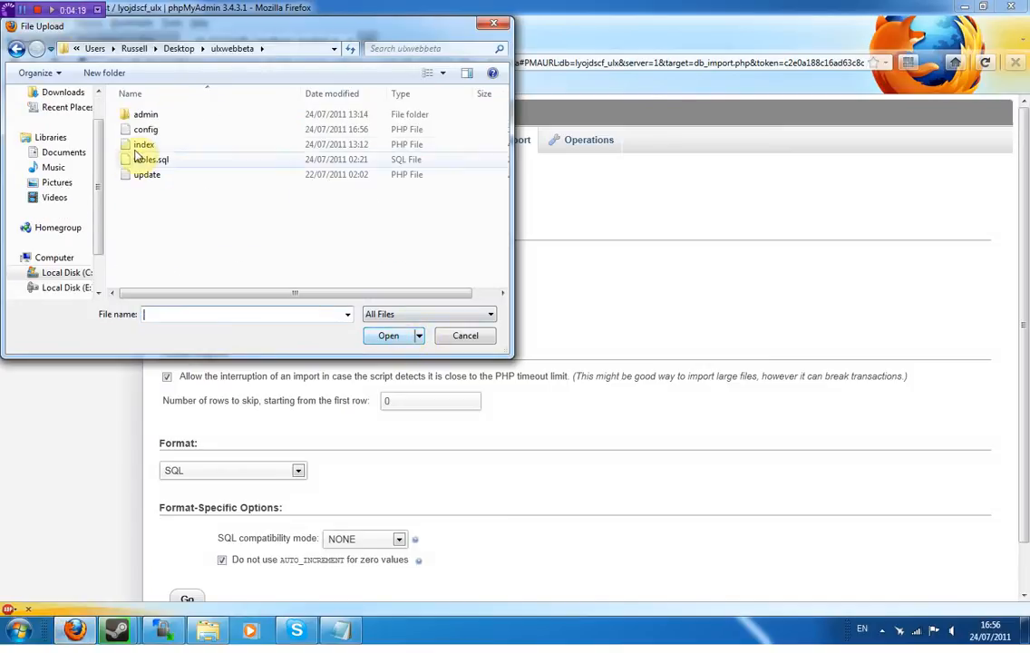
click(145, 160)
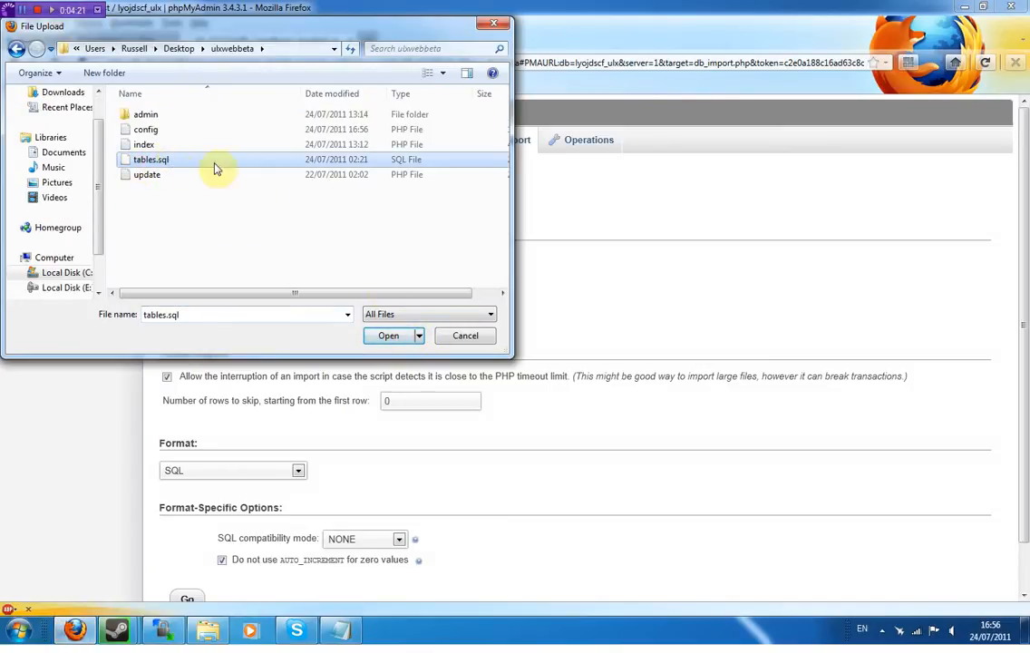
click(388, 336)
- Run the tables.sql import, creating the users table, then close phpMyAdmin
scroll(653, 196, down, 1)
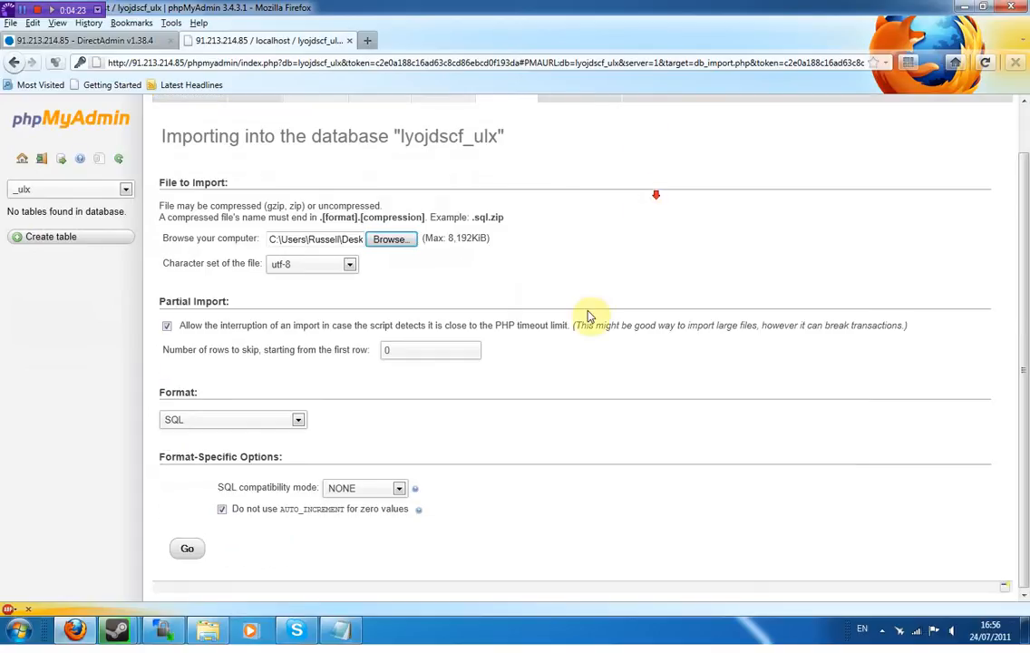
click(186, 550)
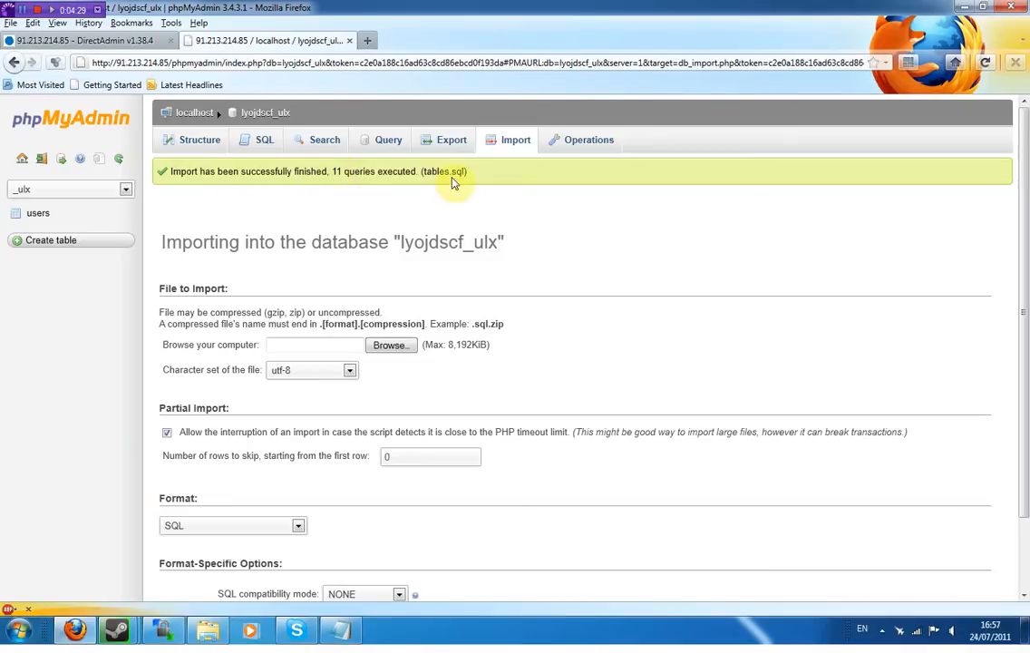
click(347, 42)
- Connect WinSCP to the web host using its stored session
click(163, 631)
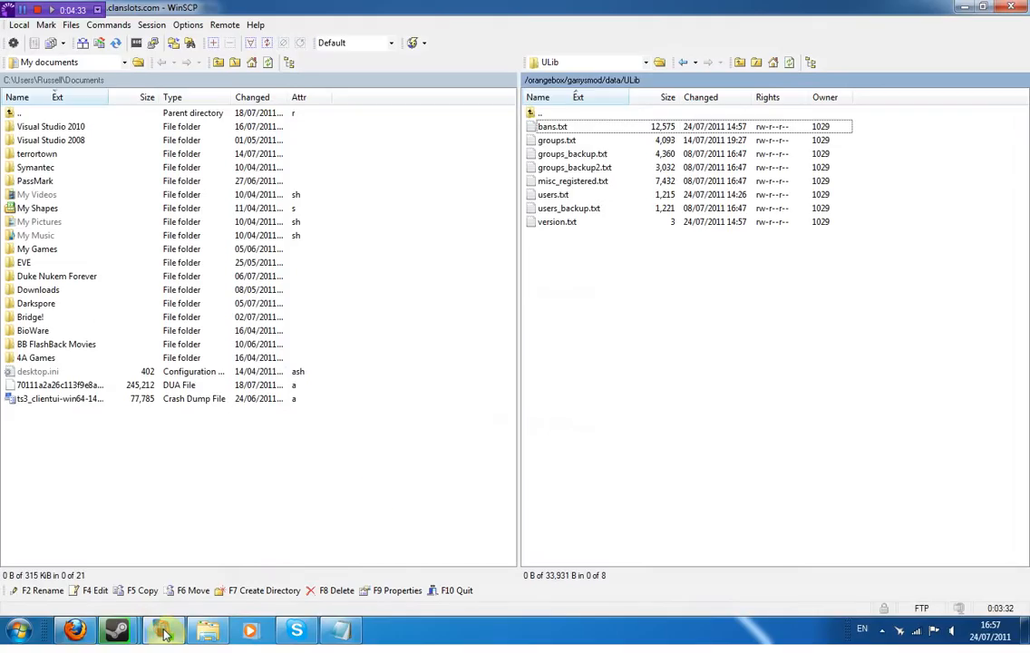
click(168, 632)
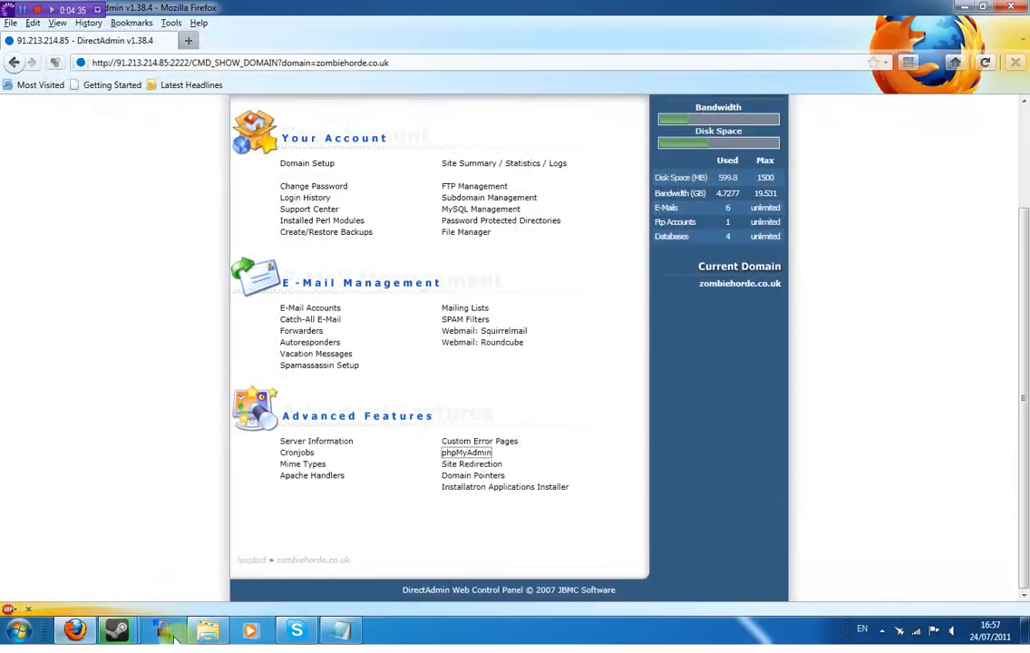
click(173, 633)
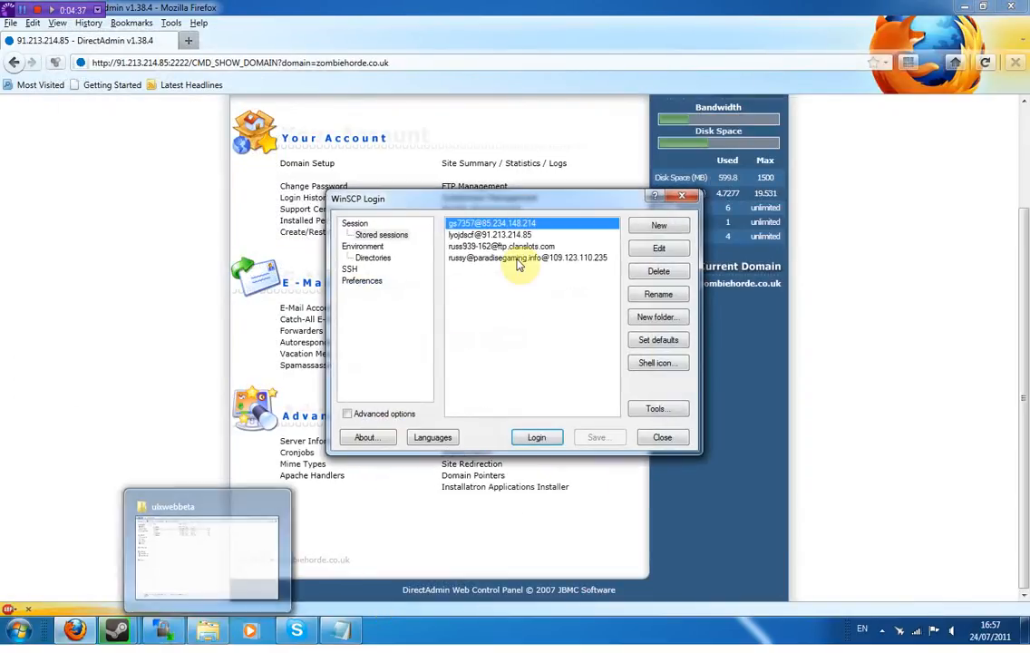
click(504, 236)
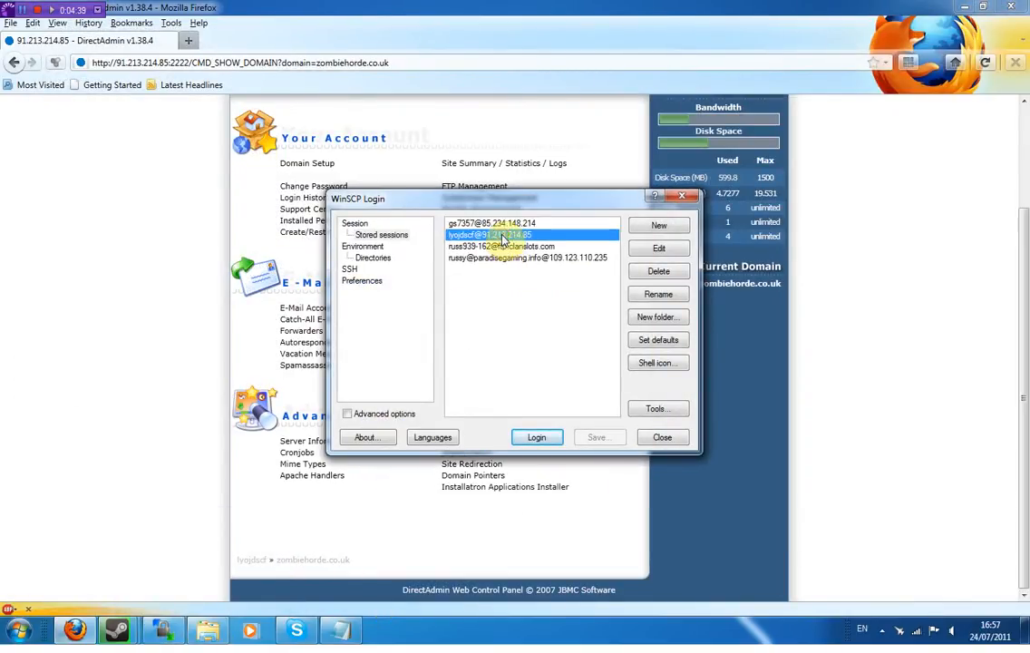
double_click(503, 236)
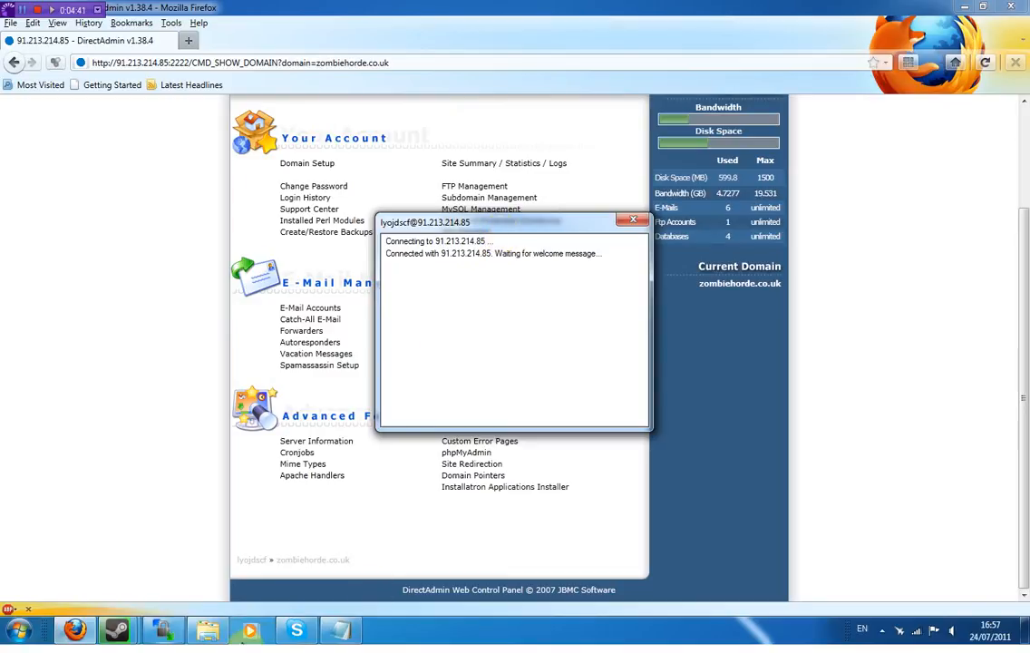
click(208, 630)
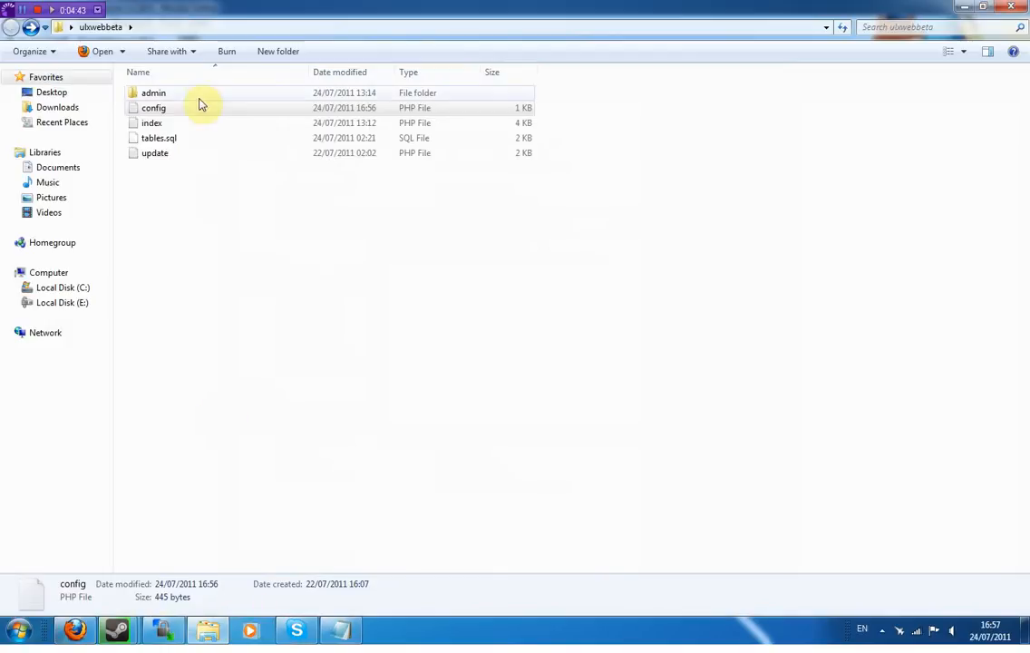
- Delete tables.sql from ulxwebbeta and select the folder's path for copying
click(161, 139)
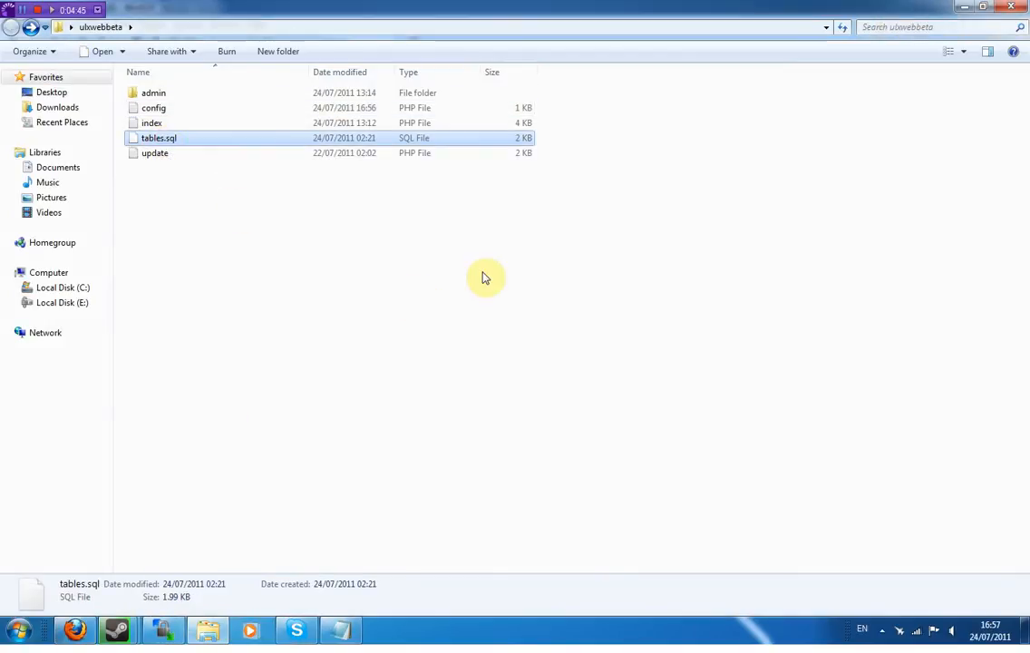
key(Delete)
click(573, 372)
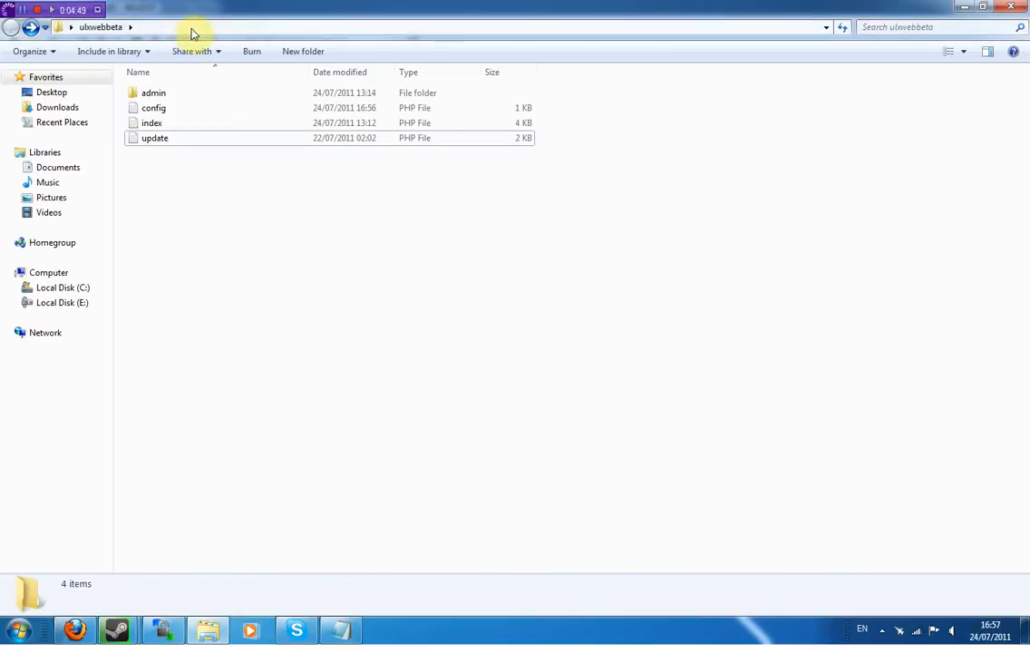
click(201, 32)
right_click(229, 32)
- Copy the local path and browse the server to domains/zombiehorde.co.uk/public_html/beta/ulxbansystem
click(266, 78)
click(162, 630)
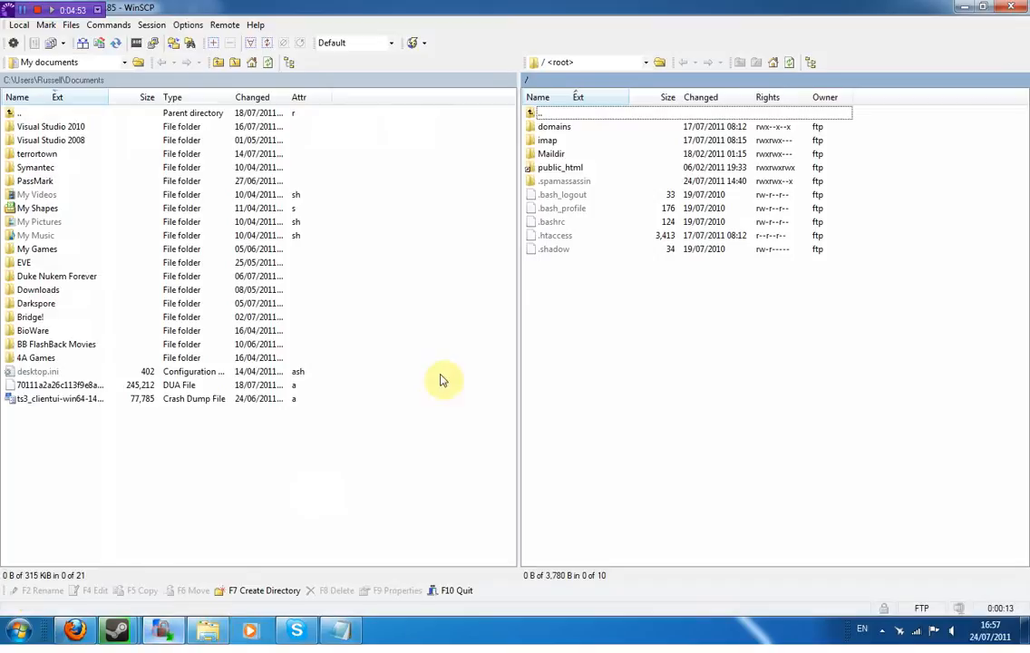
click(564, 127)
double_click(565, 128)
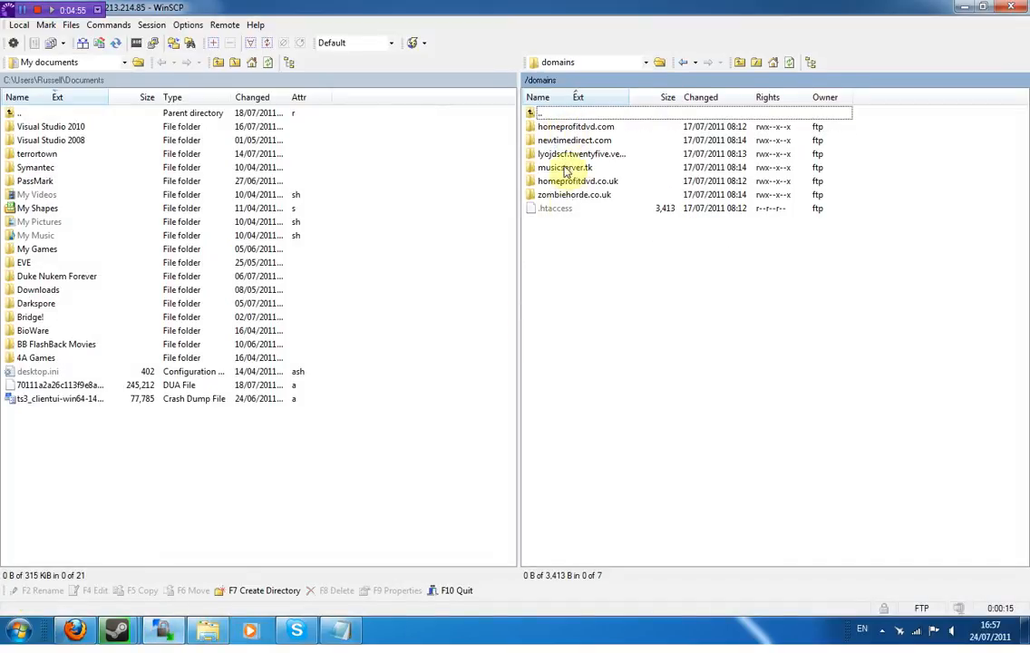
double_click(562, 195)
double_click(581, 168)
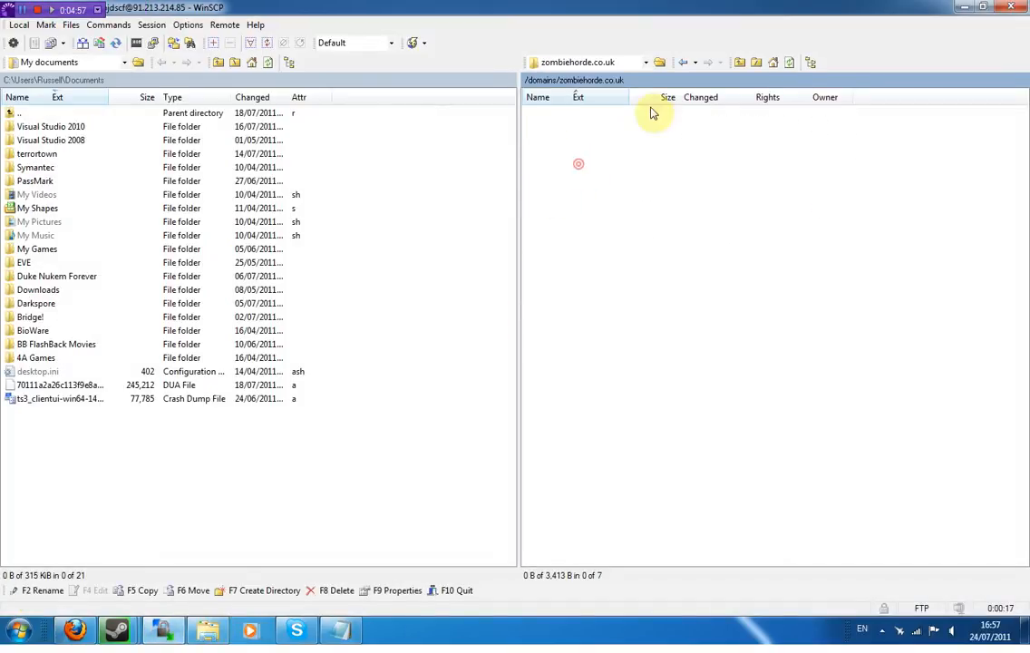
double_click(579, 127)
double_click(574, 115)
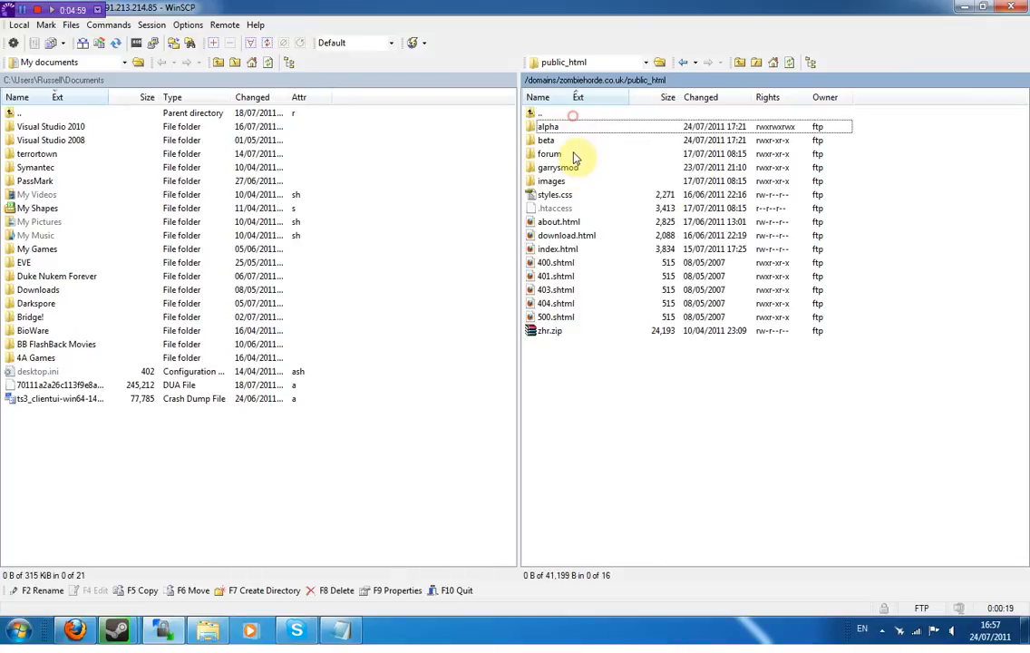
double_click(559, 141)
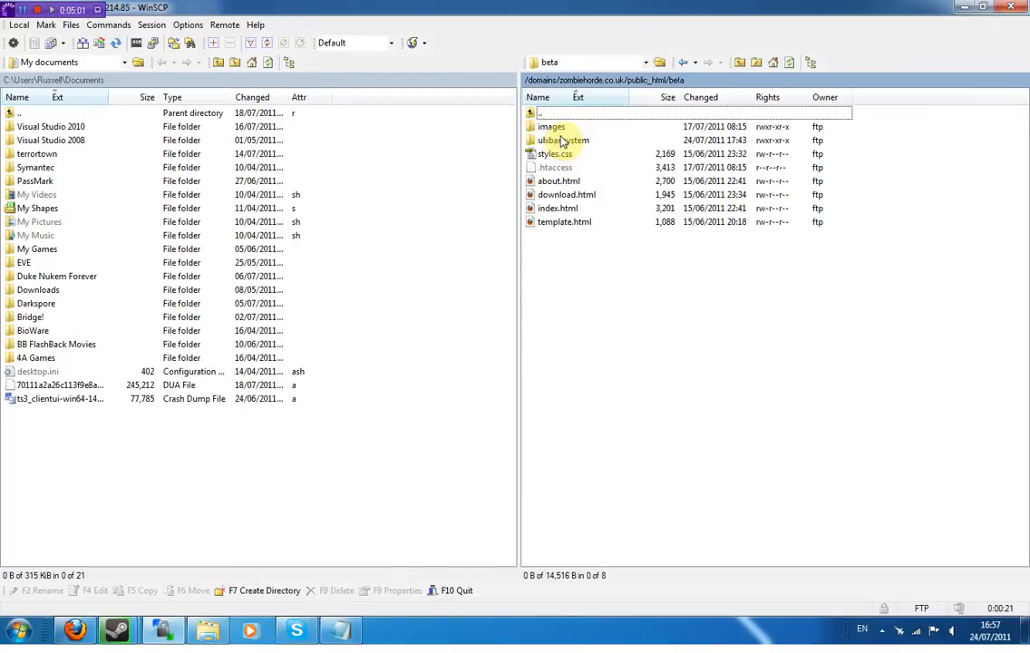
double_click(562, 141)
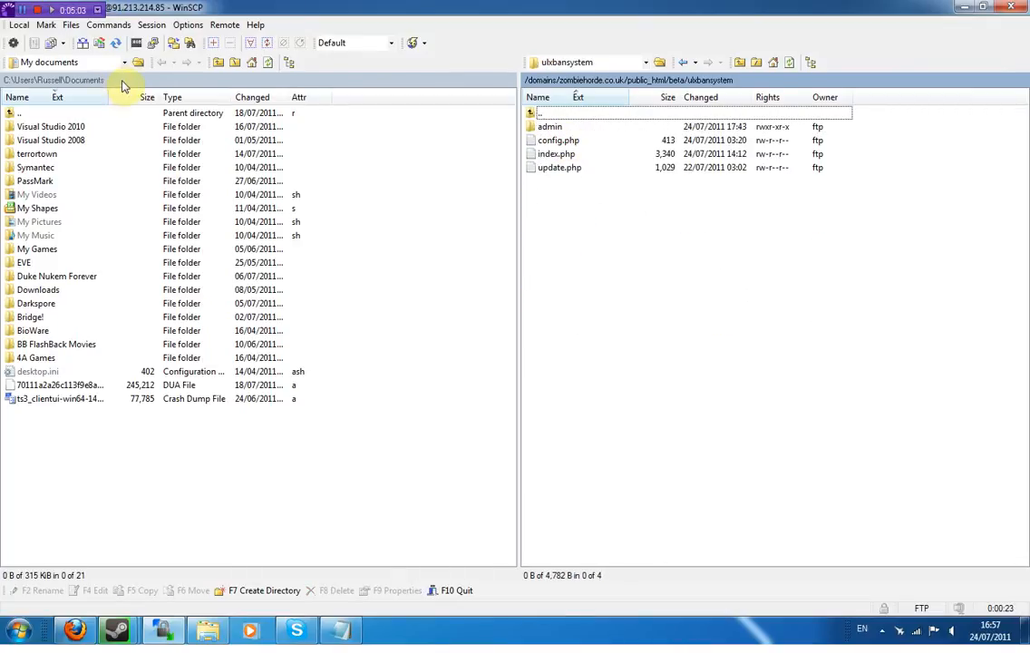
- Show the local ulxwebbeta folder and delete the four old remote files
click(123, 81)
key(ctrl+v)
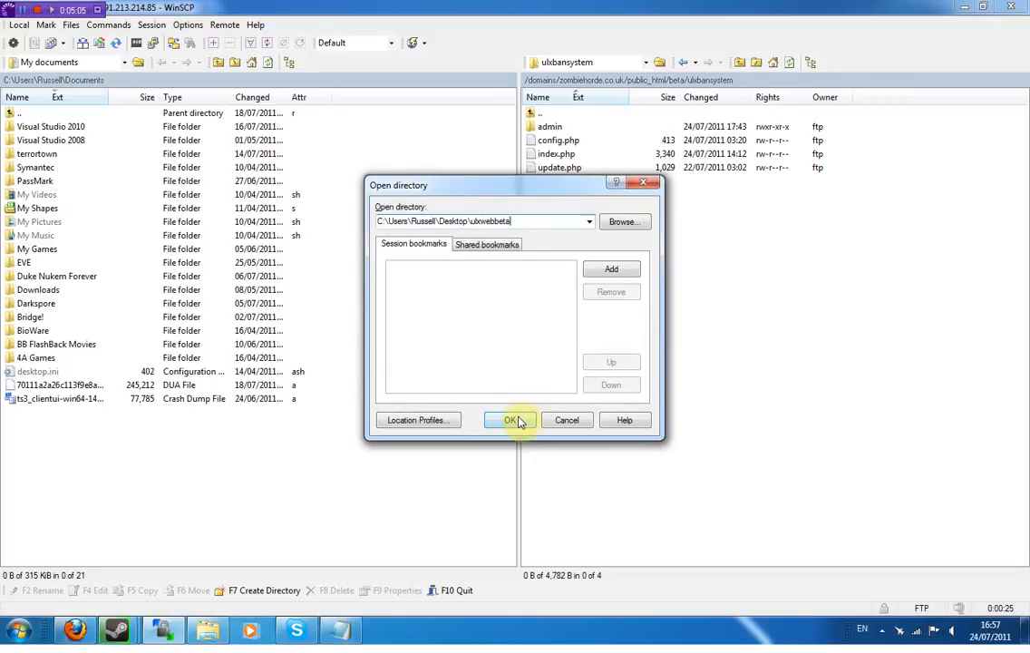
click(511, 421)
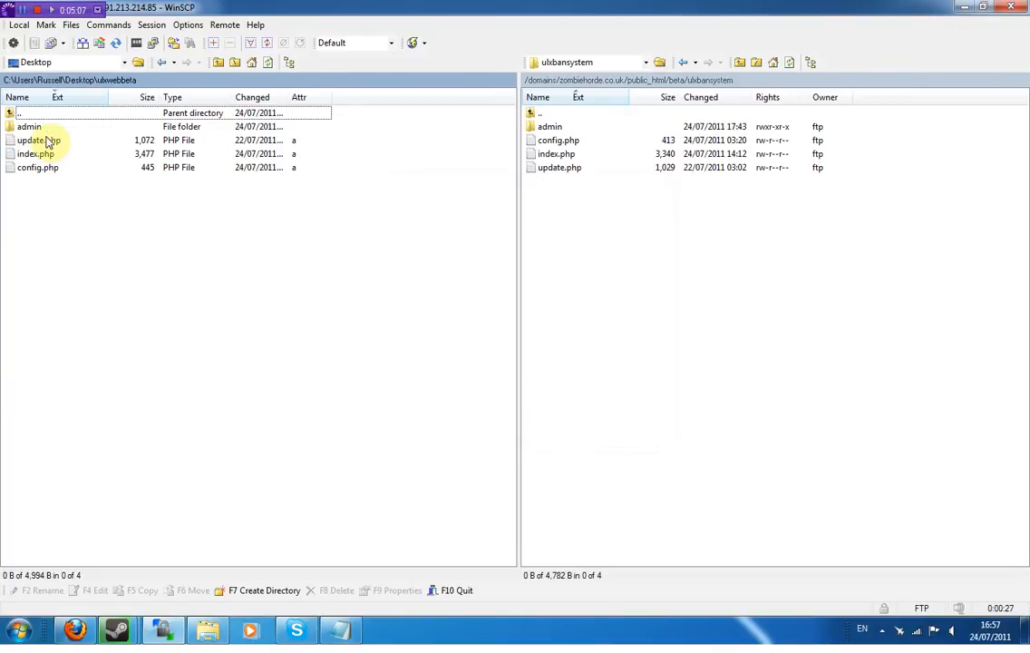
click(30, 127)
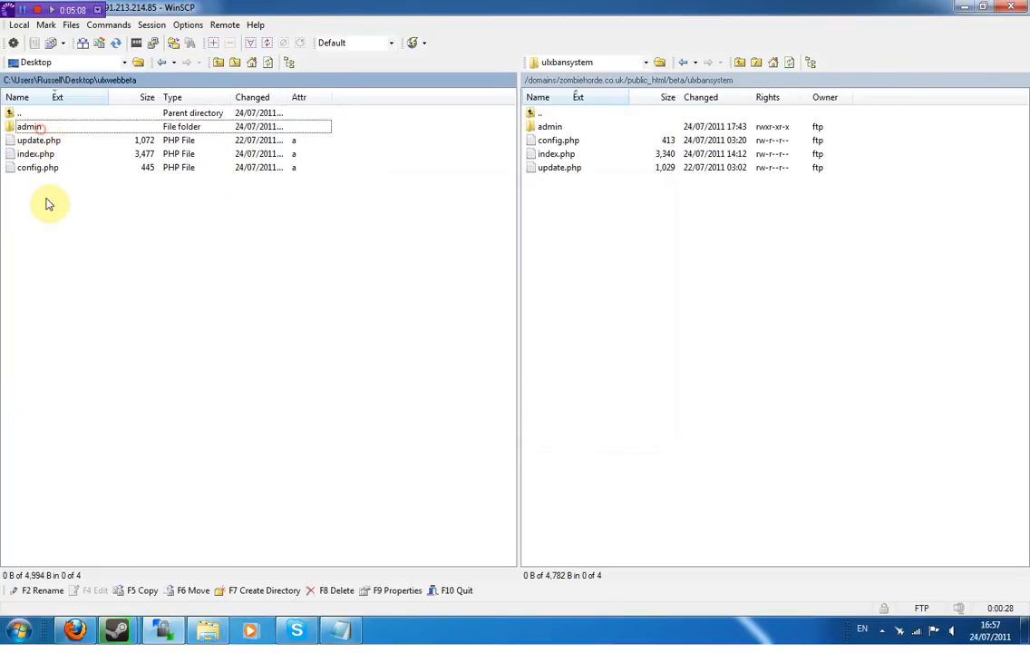
click(555, 129)
shift+click(560, 168)
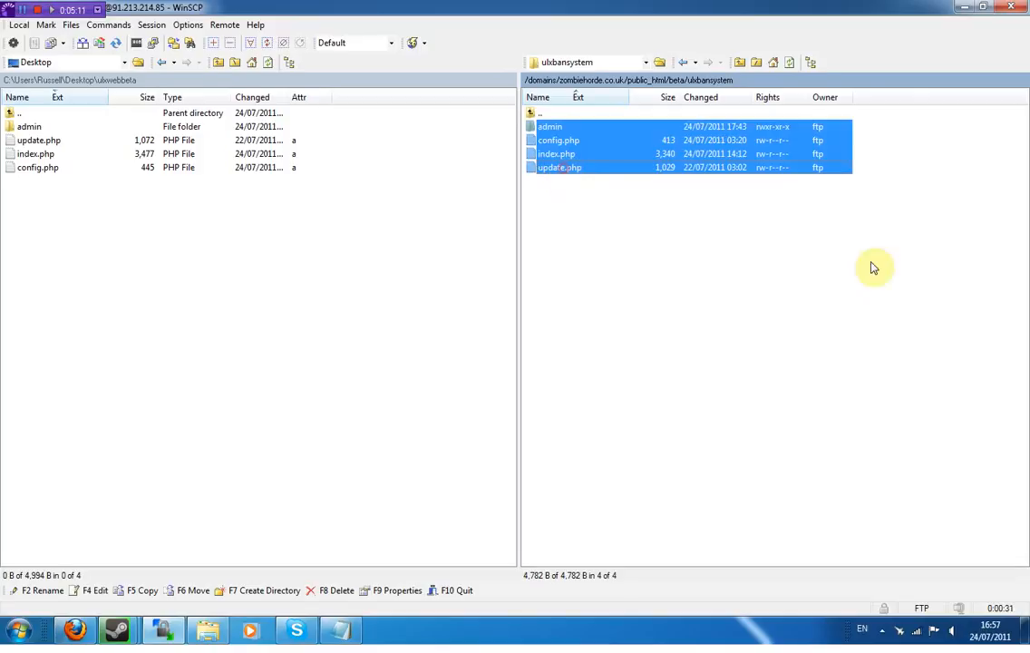
key(Delete)
key(Return)
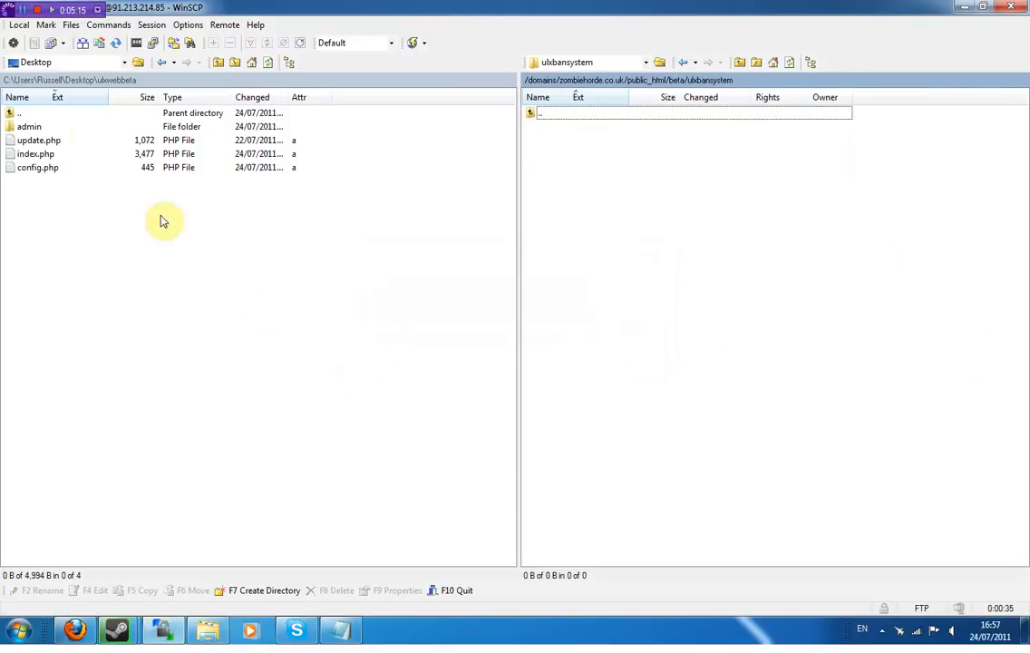
- Upload admin, config.php, index.php and update.php to the remote ulxbansystem folder
click(33, 126)
shift+click(38, 168)
drag(87, 136, 690, 179)
click(546, 371)
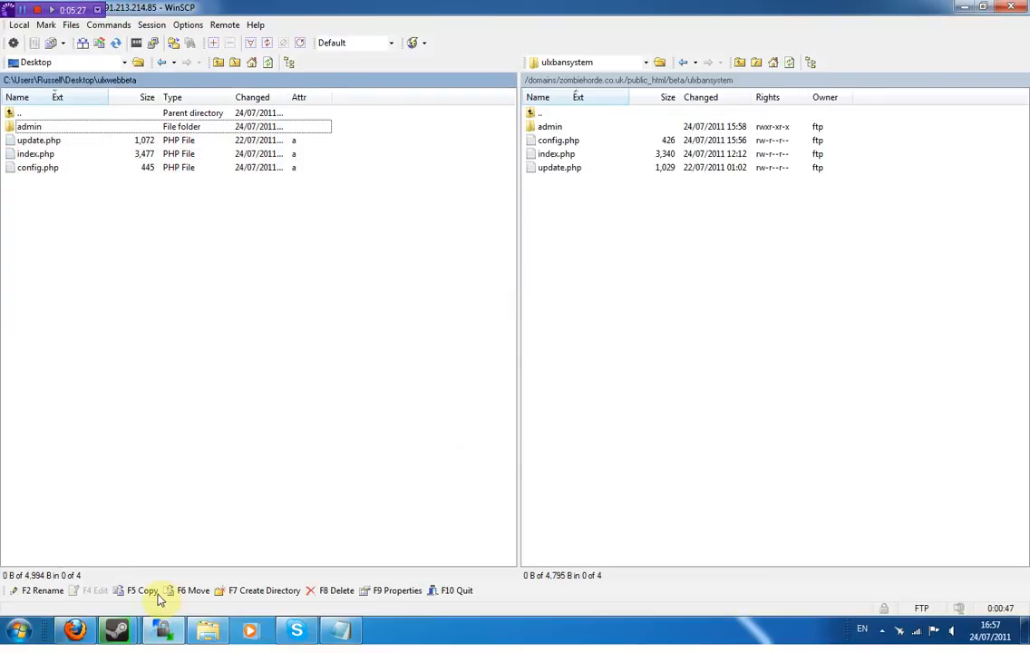
click(74, 629)
- Load zombiehorde.co.uk/beta/ulxbansystem in a new tab, checking the remote path in WinSCP
click(189, 41)
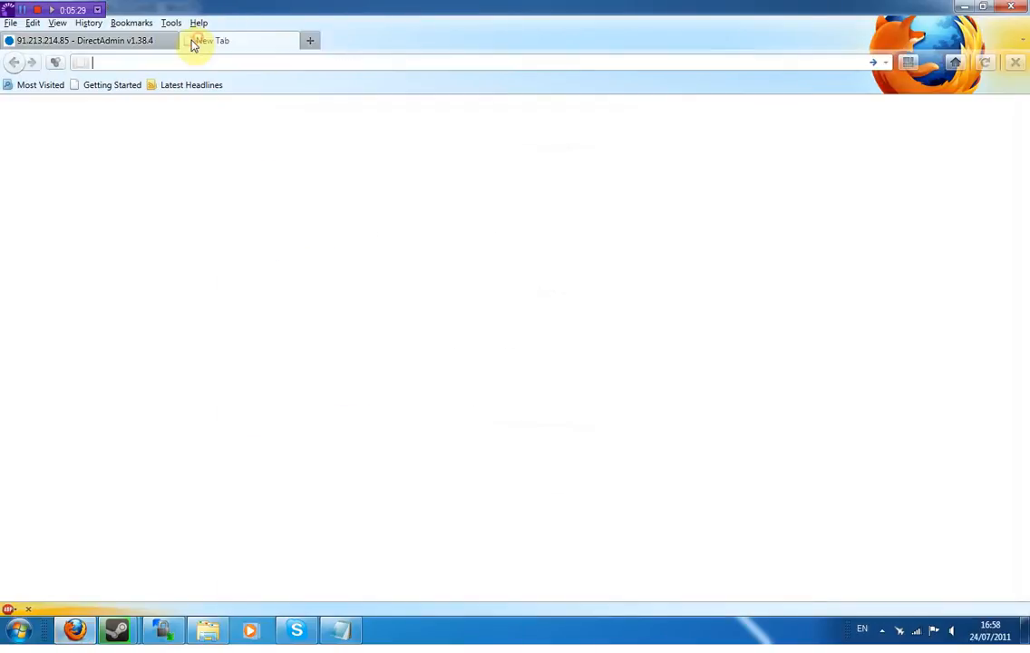
text(zom)
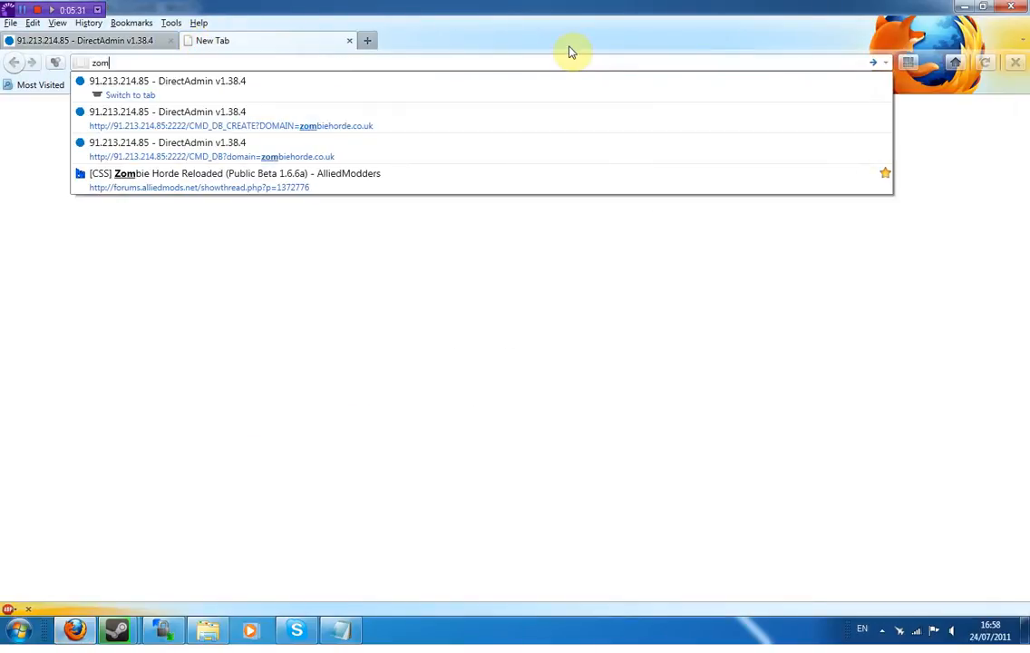
text(biehorde.cuk)
key(BackSpace)
key(BackSpace)
text(orde.c)
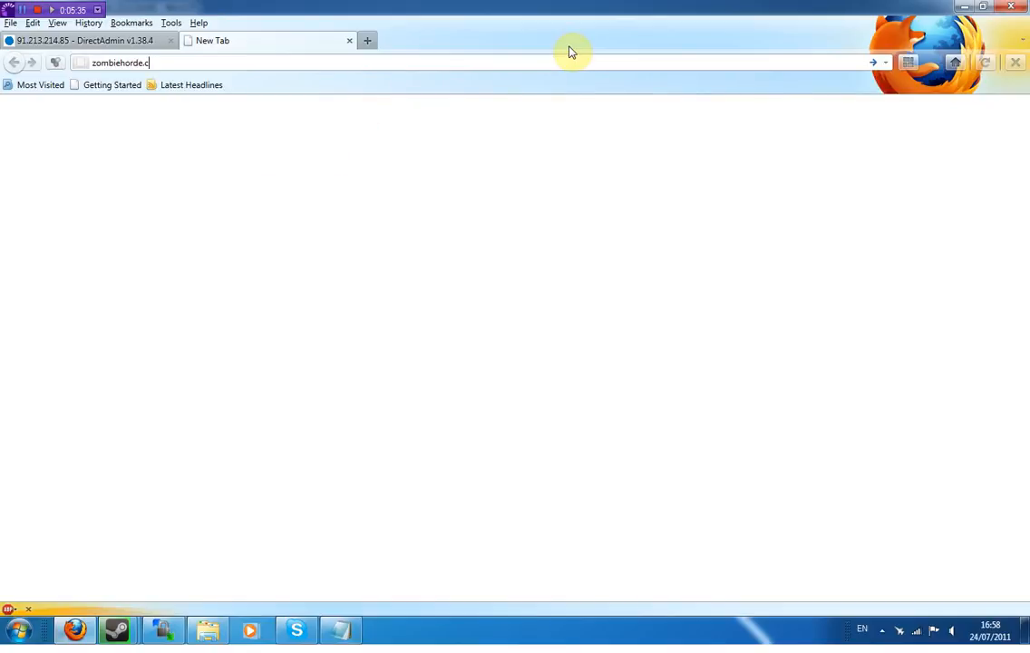
text(o.uk/beta/)
click(163, 630)
click(737, 84)
drag(602, 223, 536, 228)
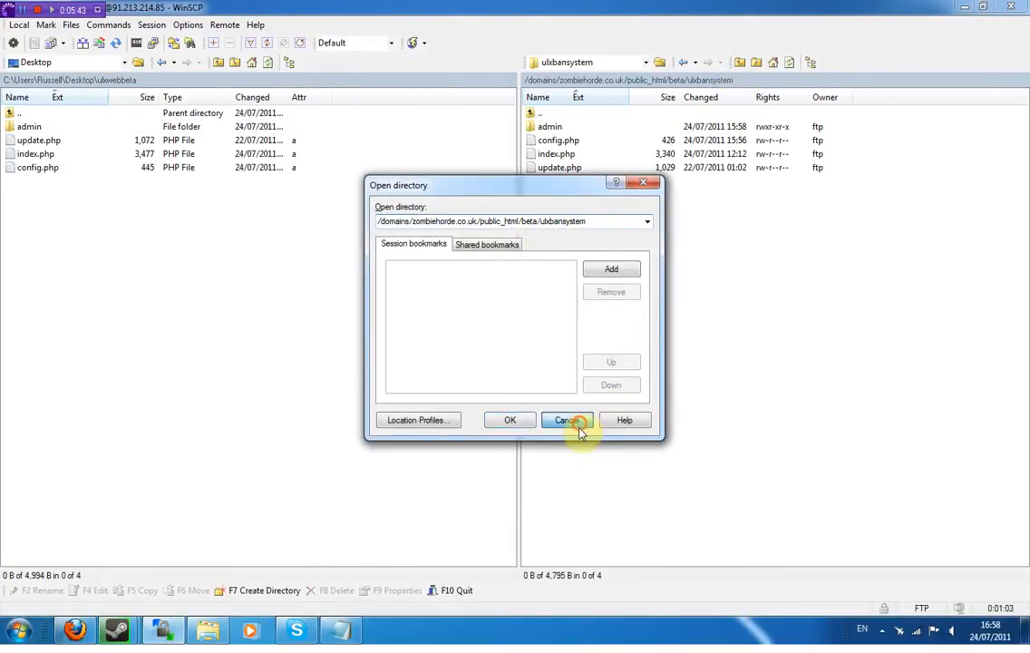
click(580, 426)
click(75, 629)
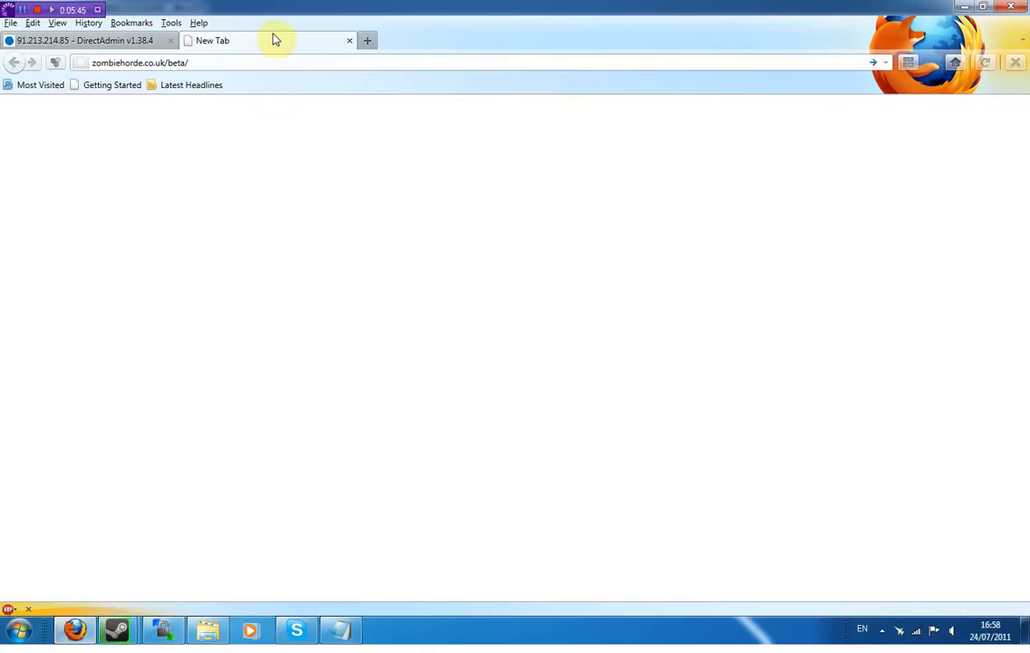
key(Return)
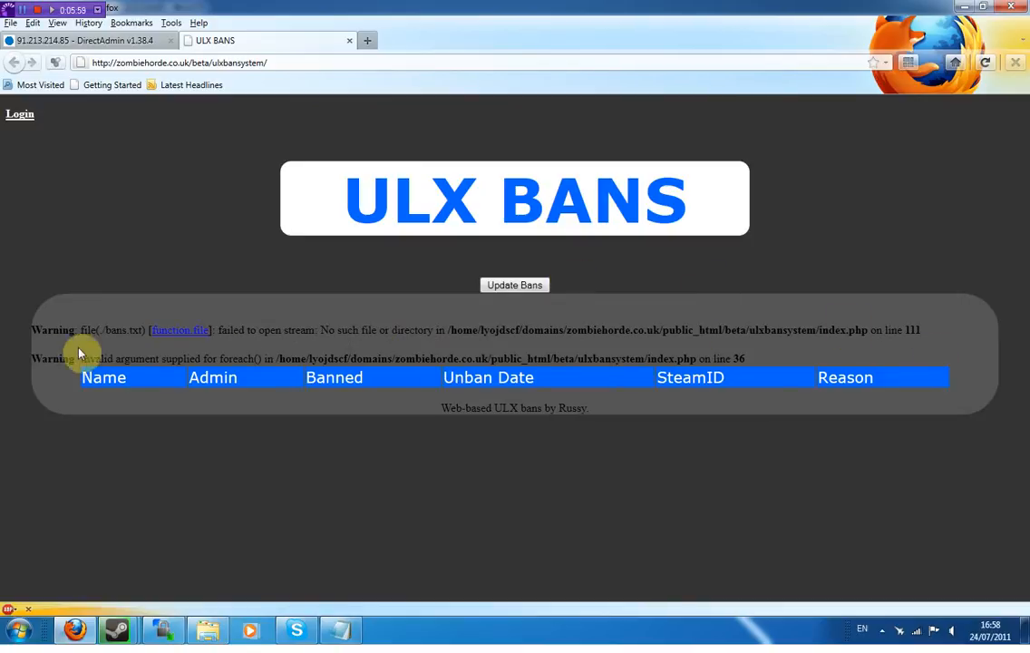
- Set the remote update.php permissions to octal 0777
click(165, 633)
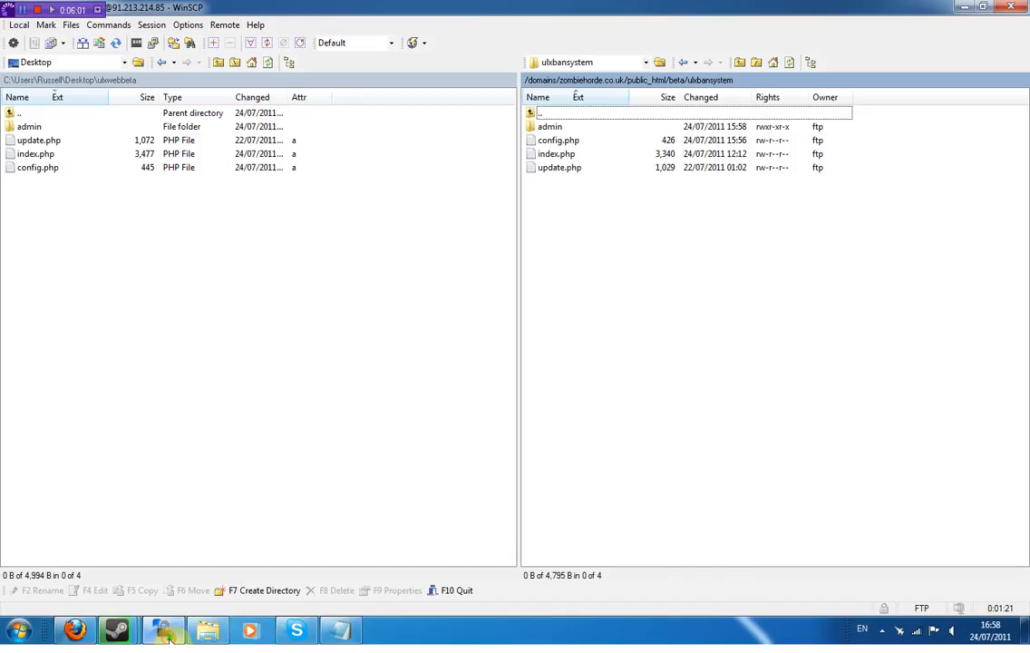
click(566, 169)
right_click(568, 172)
click(640, 339)
click(526, 352)
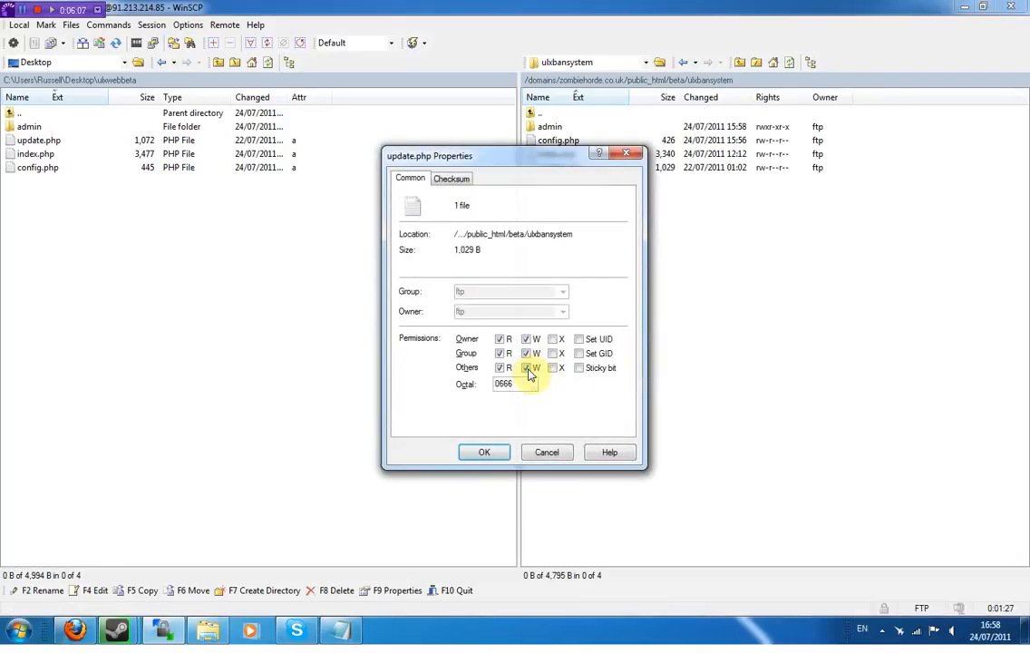
double_click(522, 385)
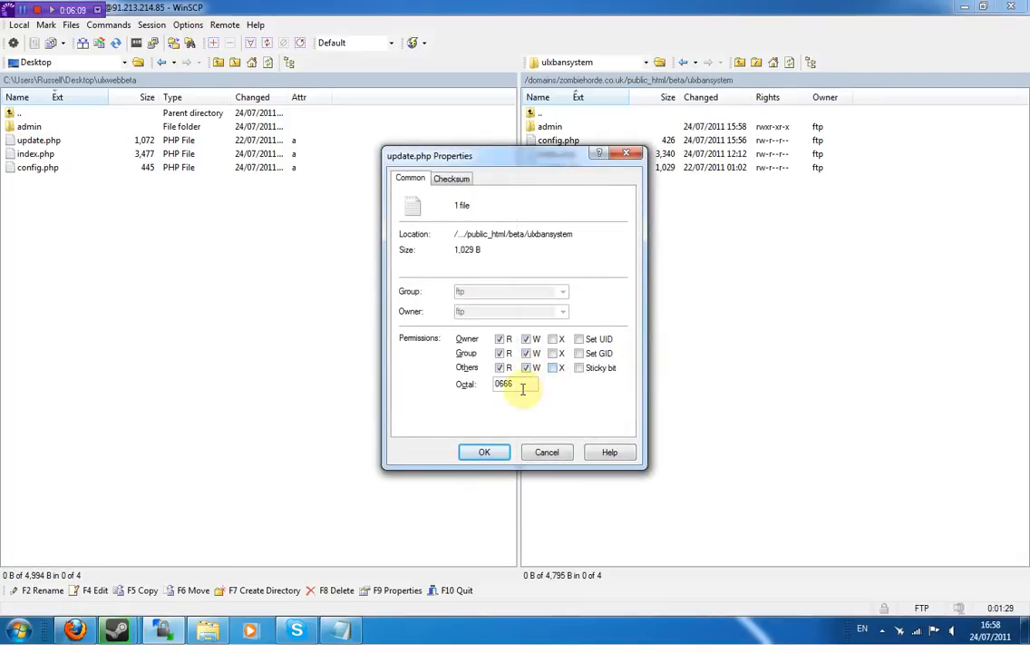
click(555, 339)
double_click(502, 383)
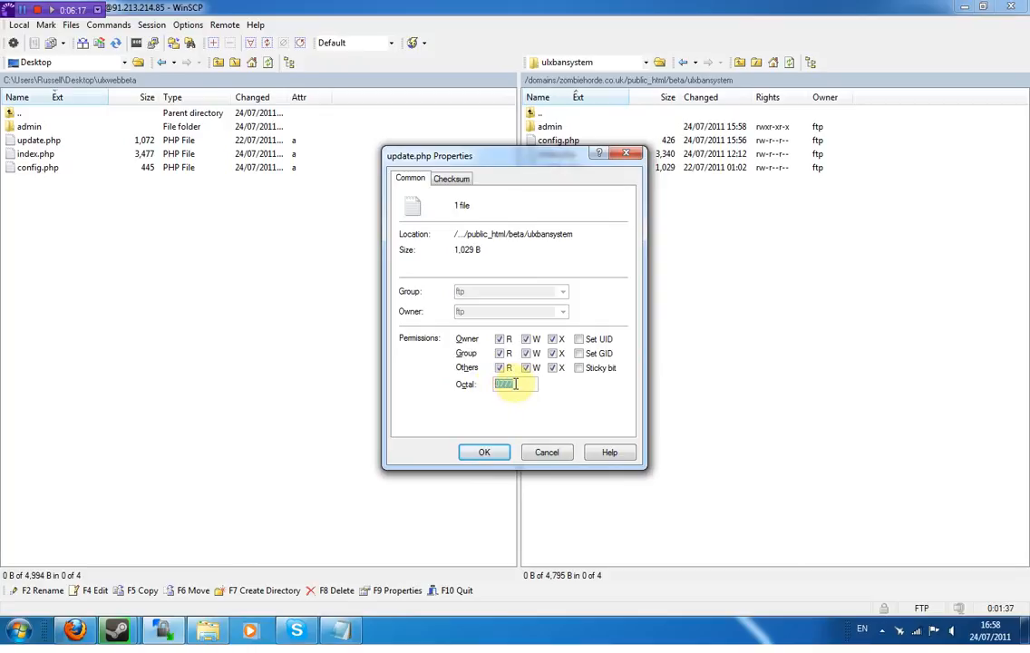
click(496, 452)
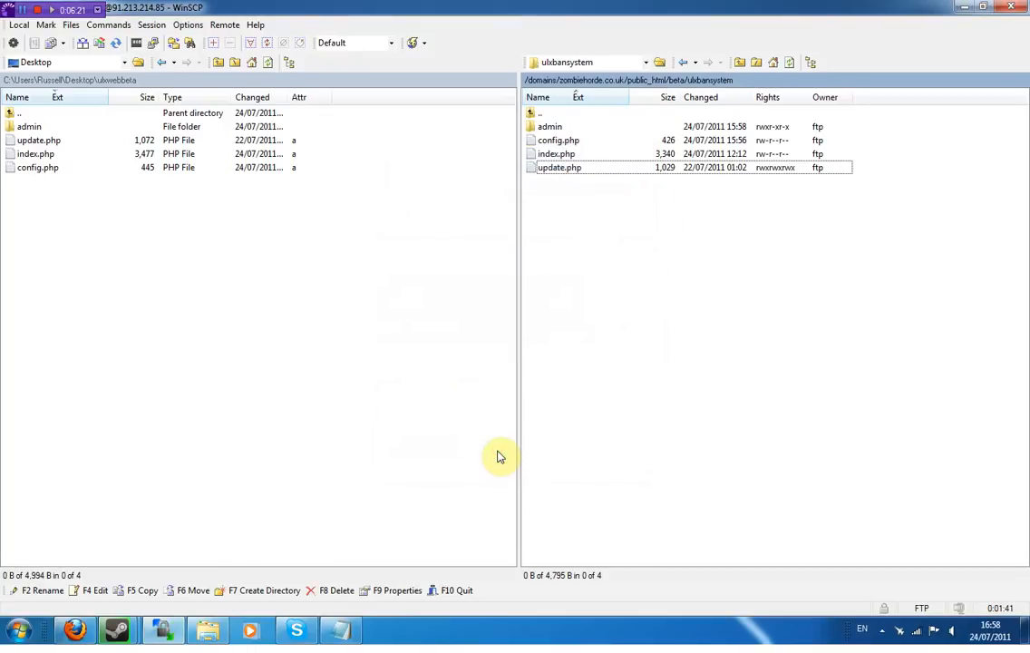
- Run Update Bans on the new install, then enter the fastdl.paradisegaming.info/admin address
click(75, 632)
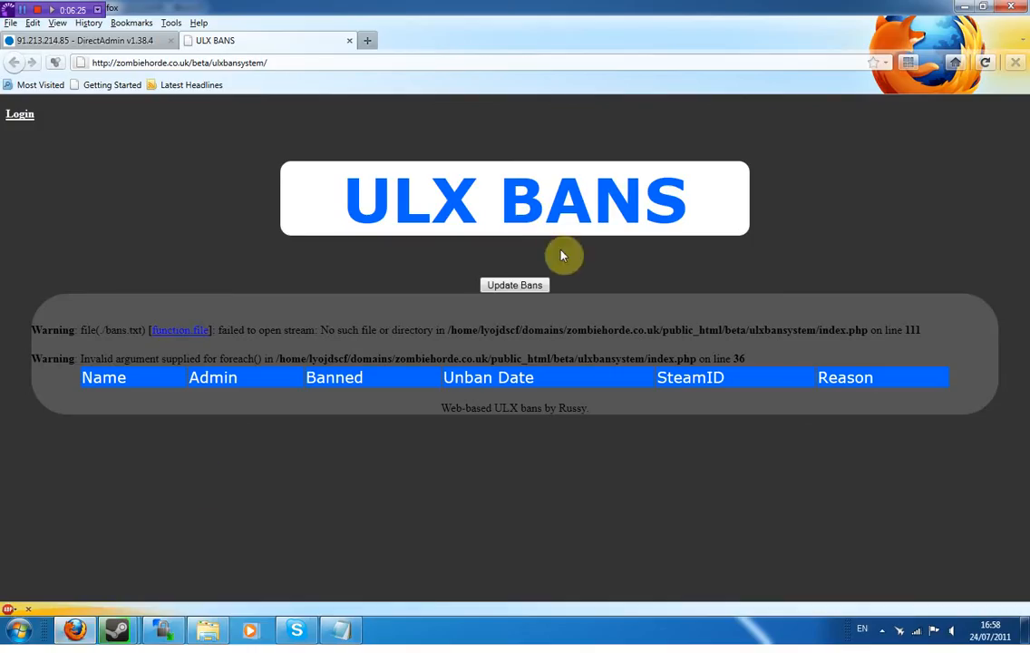
click(528, 287)
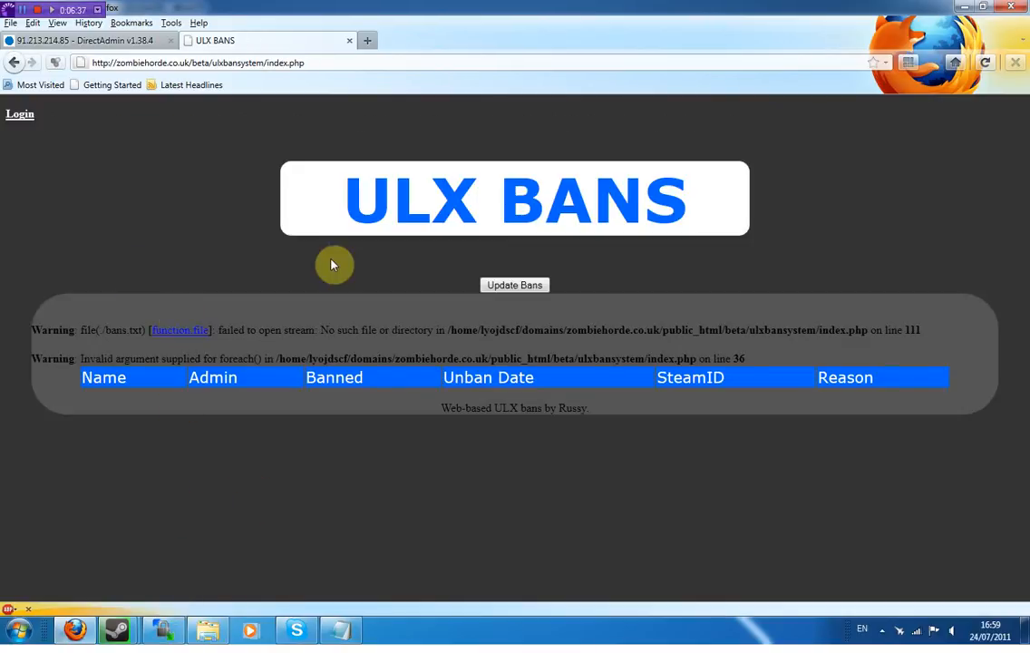
drag(329, 63, 68, 62)
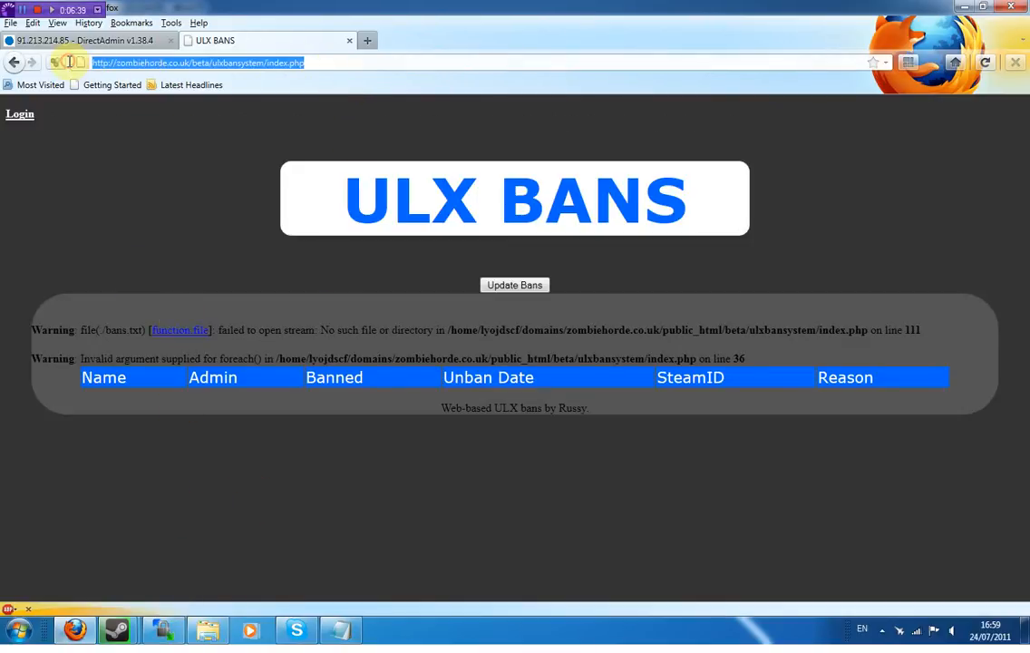
text(fastdl.paradisegaming.info/admin)
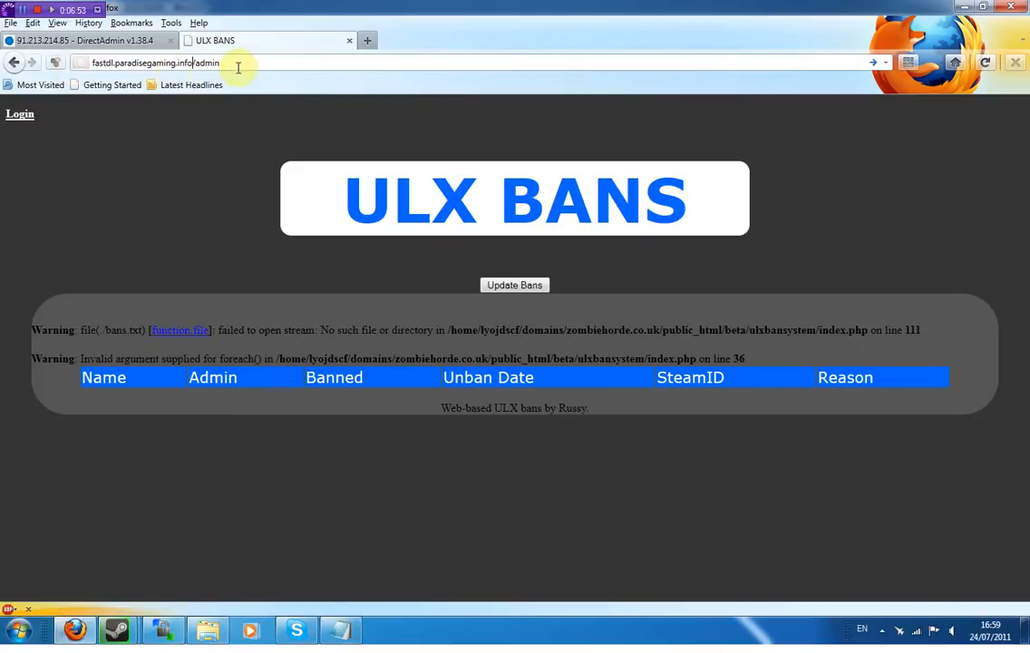
- Load fastdl.paradisegaming.info/admin, update its bans and scroll through the populated table
key(Return)
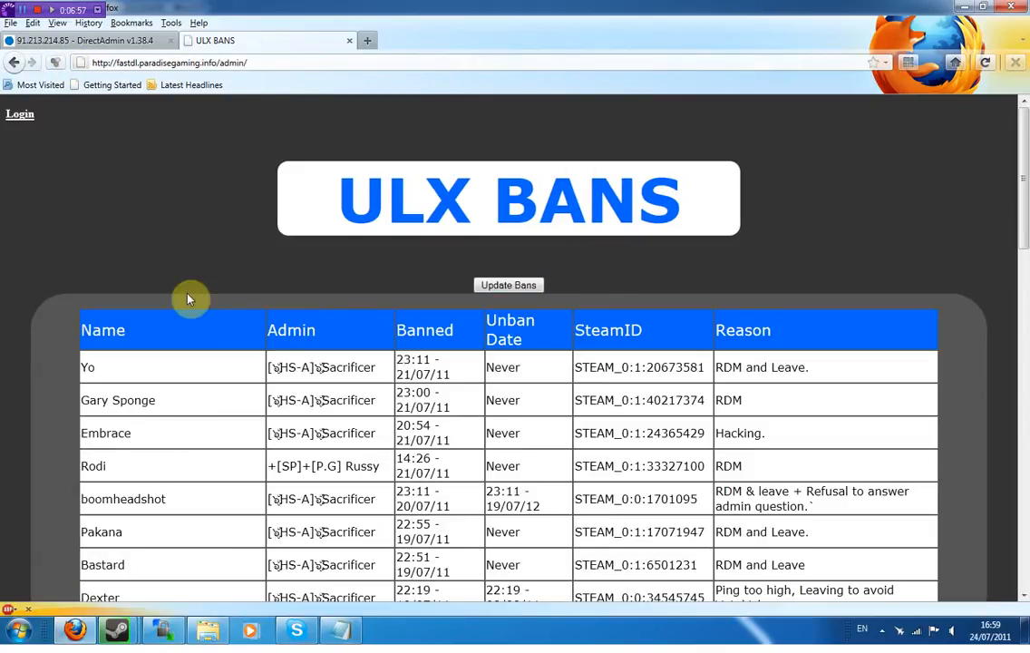
scroll(731, 304, down, 10)
drag(1022, 440, 1022, 177)
click(508, 287)
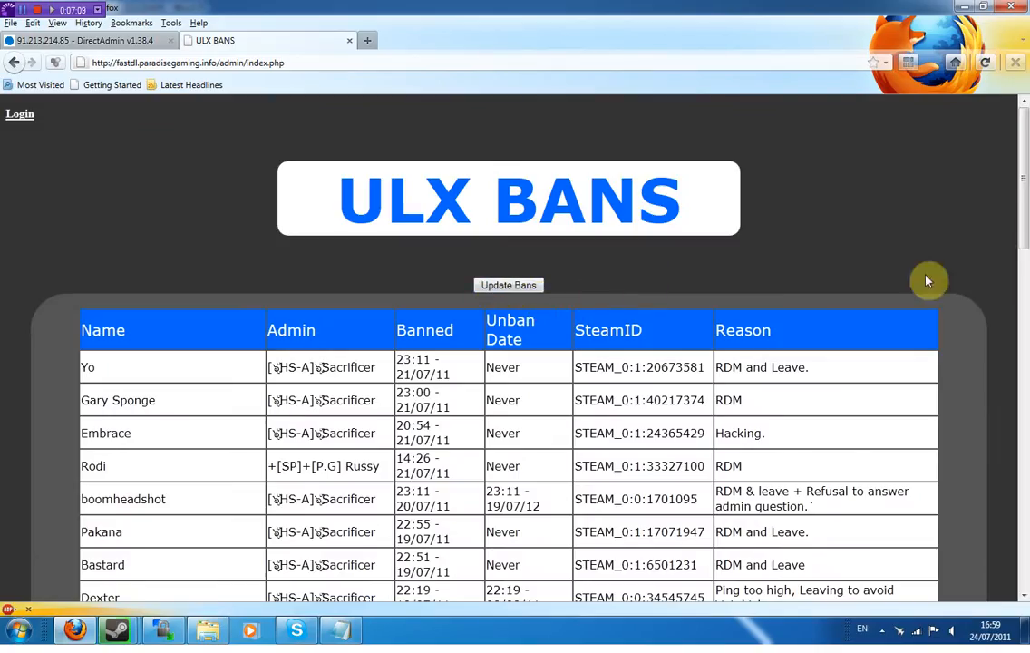
drag(1023, 168, 988, 126)
middle_click(448, 525)
scroll(863, 388, up, 10)
- Sign in on the Login page with the existing admin username and password
click(18, 115)
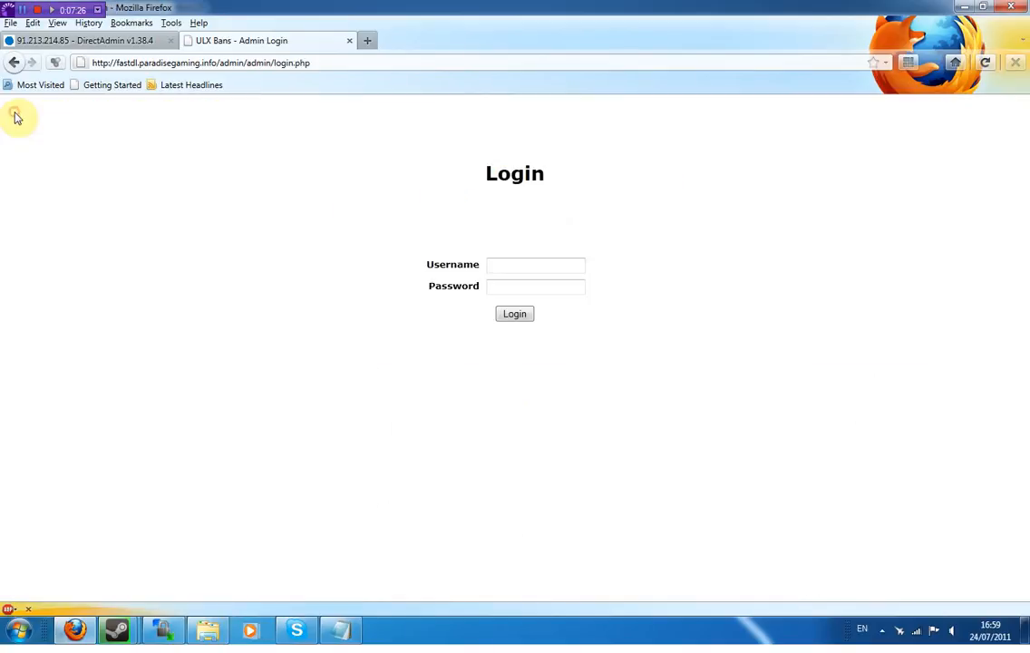
click(520, 285)
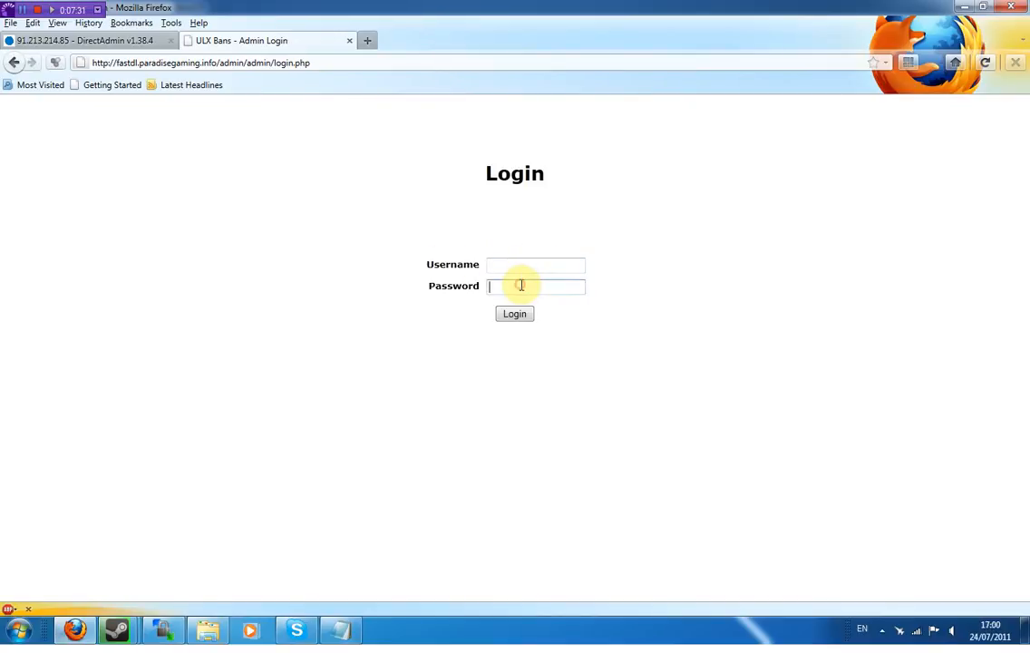
click(530, 270)
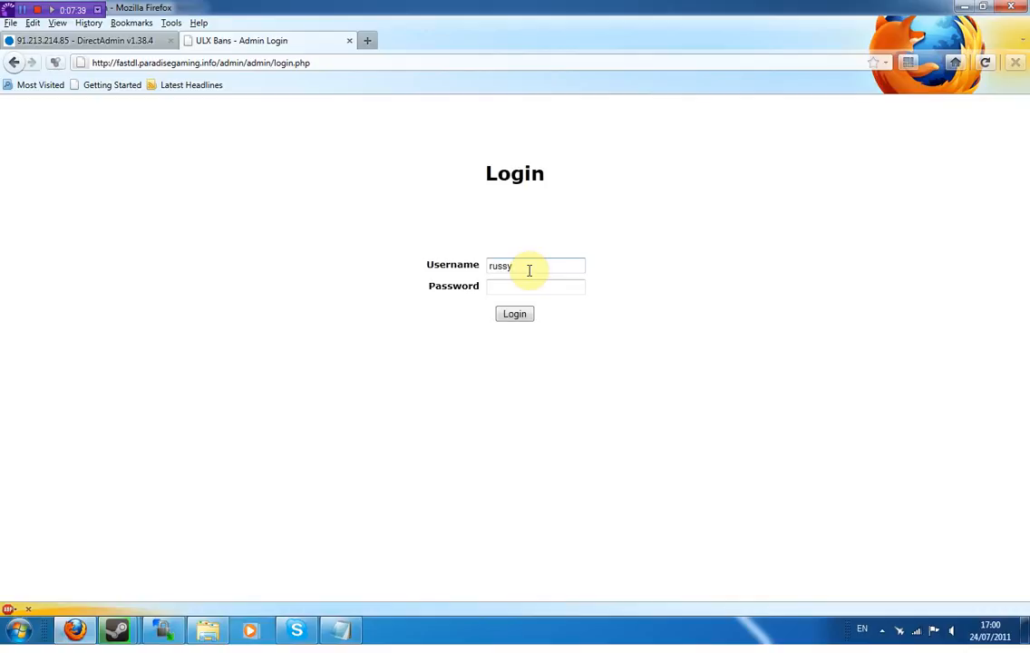
key(Tab)
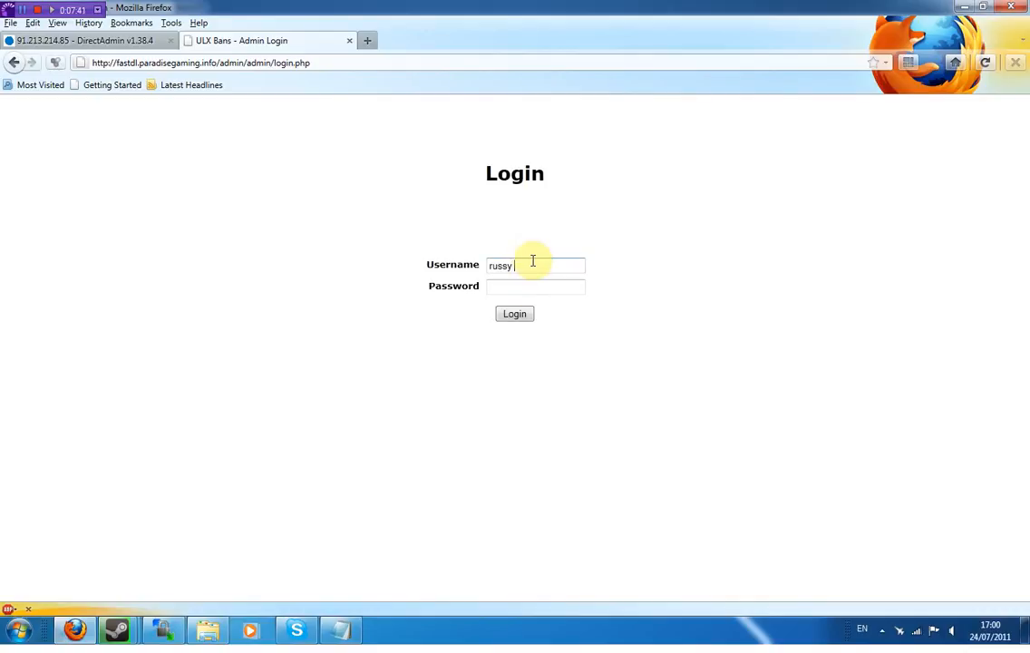
text(d)
key(Tab)
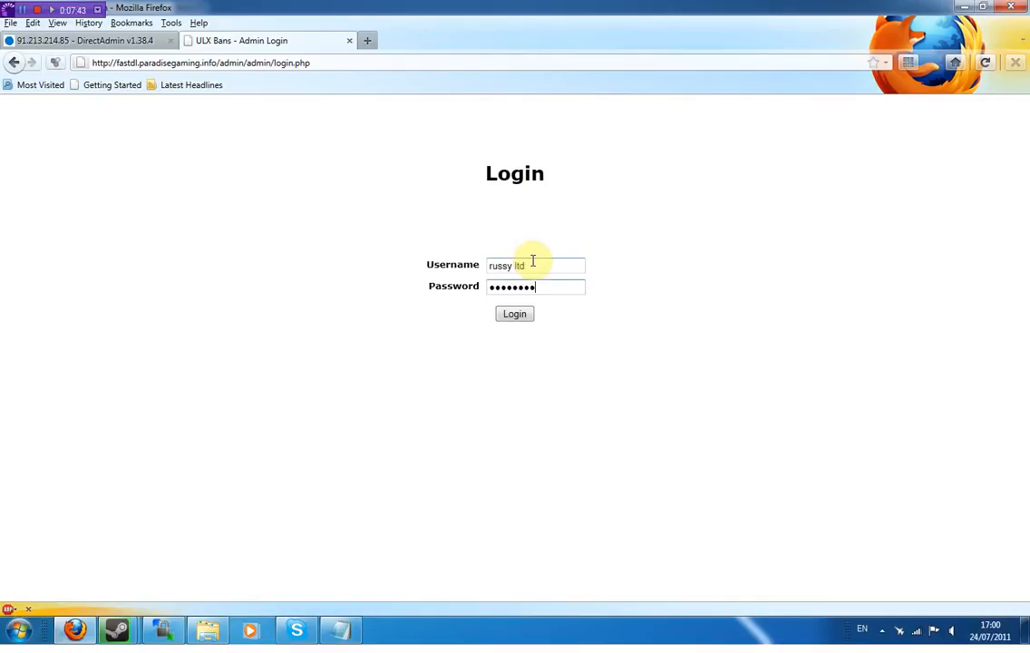
click(526, 314)
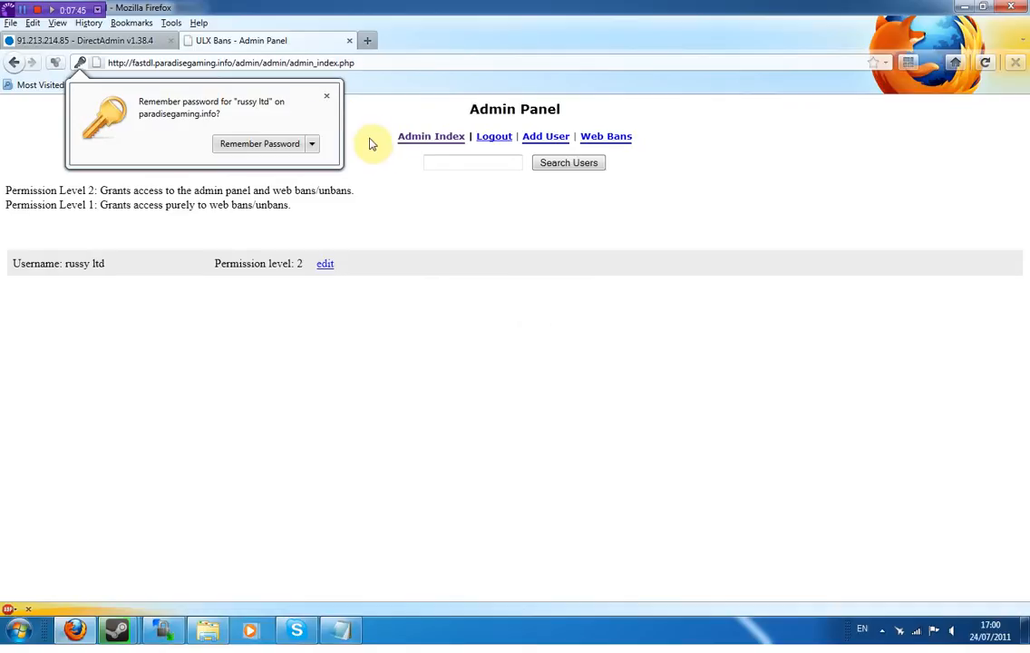
- Add a user named 'test' with its password, save, and return to the user list
click(326, 96)
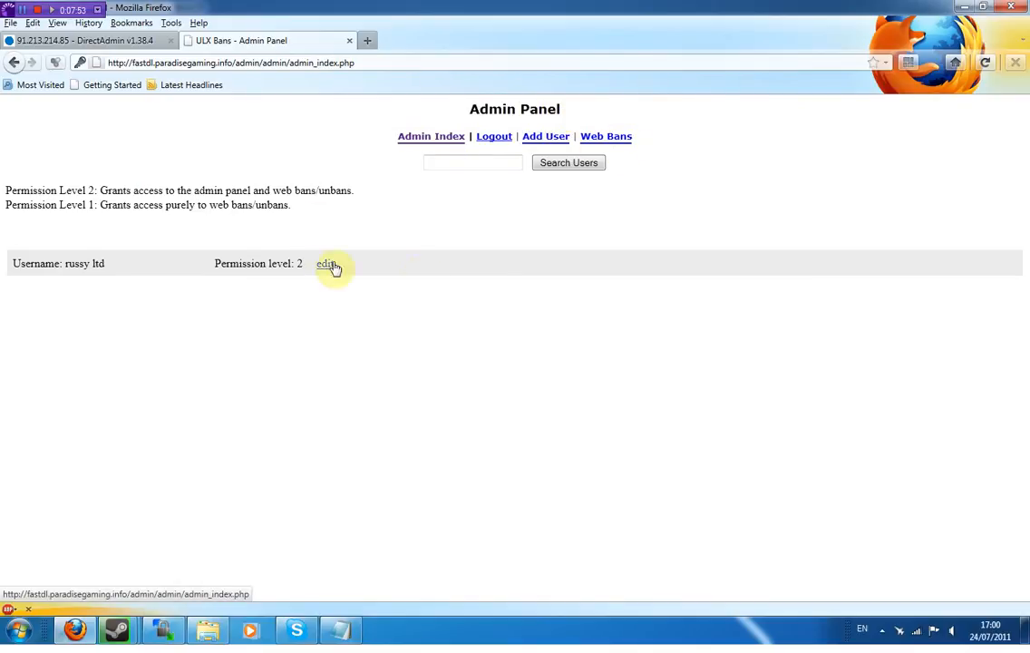
click(545, 138)
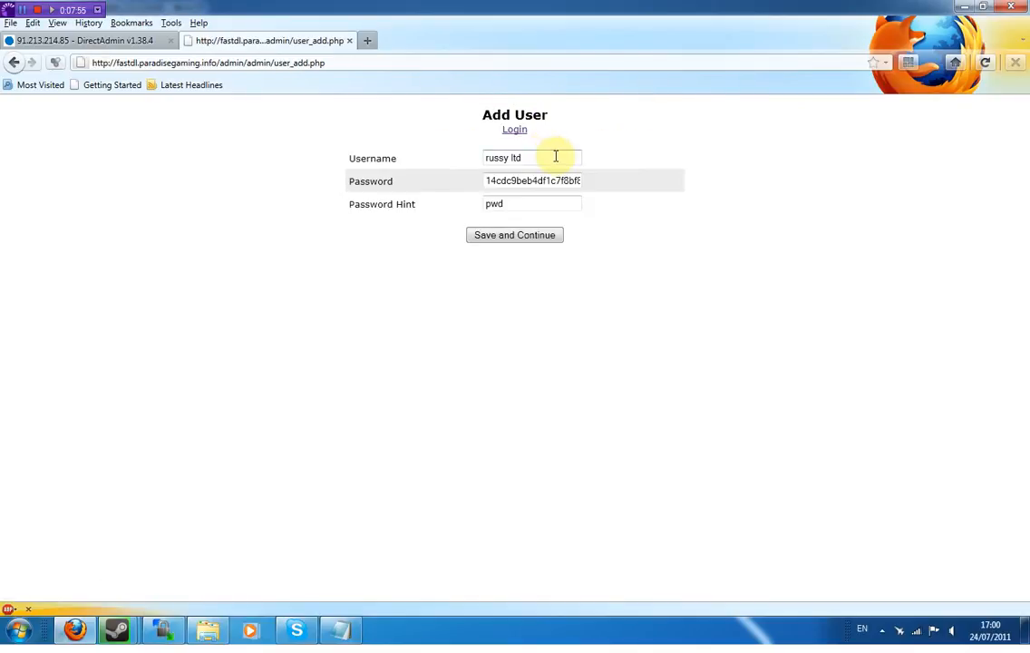
drag(546, 161, 359, 154)
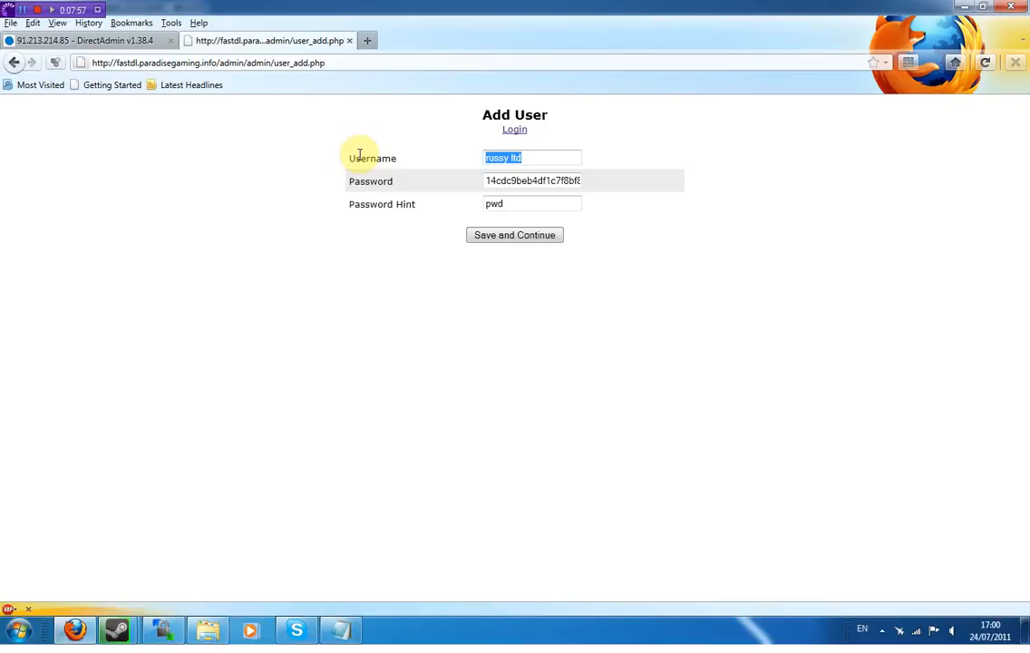
key(BackSpace)
text(test)
key(Tab)
text(te)
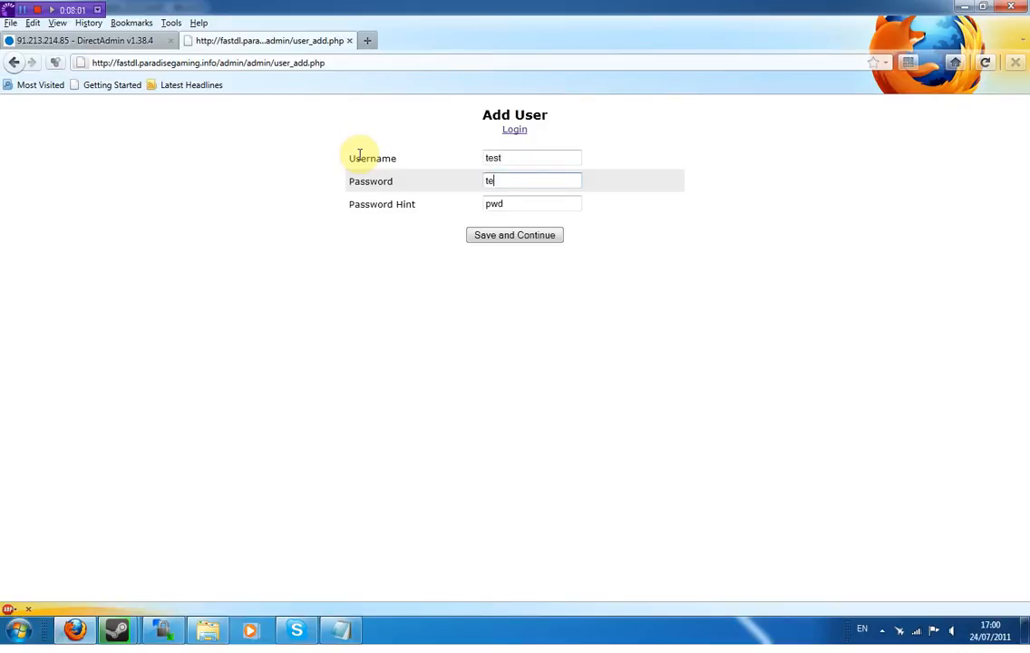
text(st1)
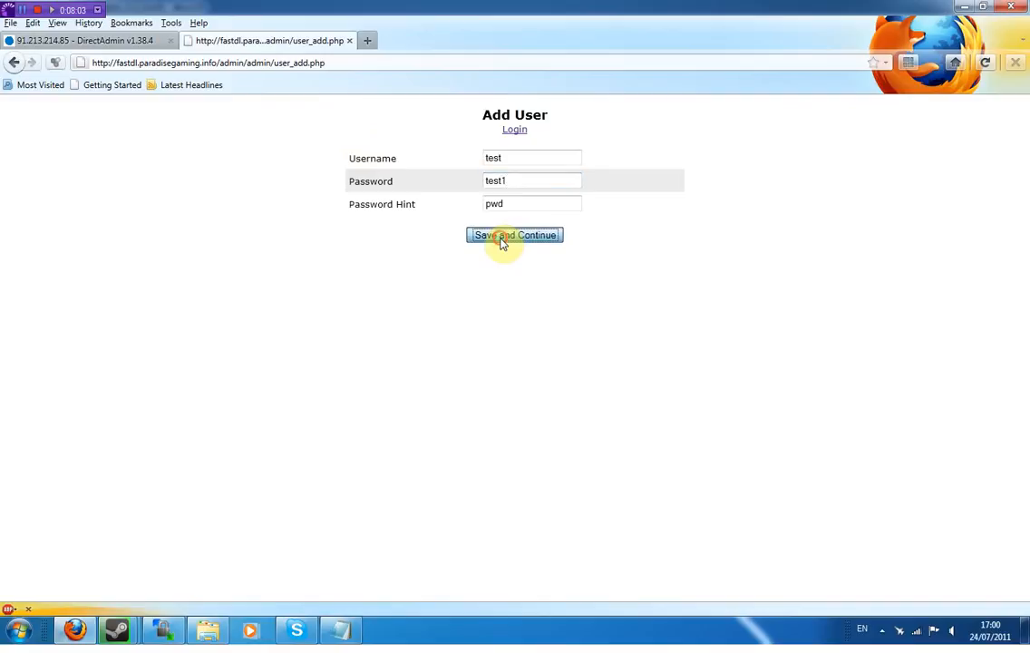
click(503, 238)
click(16, 132)
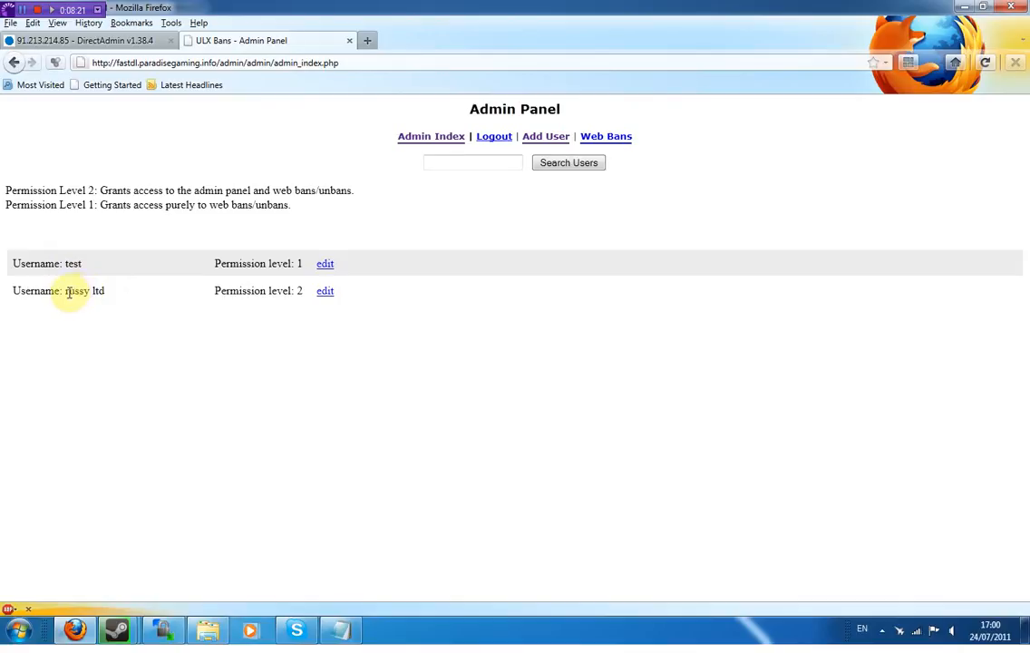
- Change the test user's permission level to 2 and save the change
drag(105, 291, 80, 295)
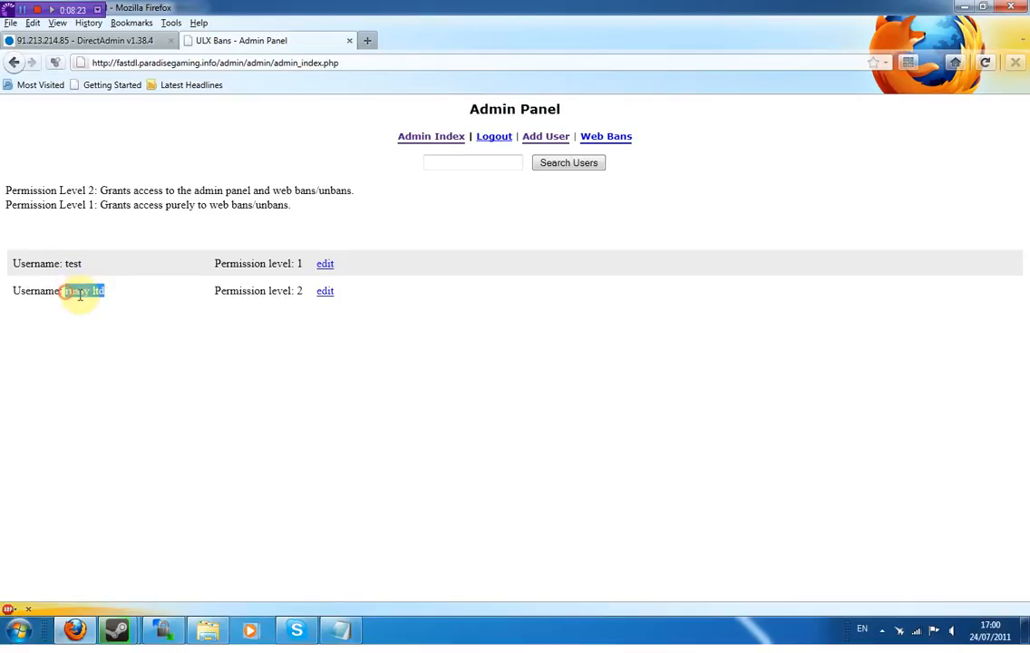
click(261, 346)
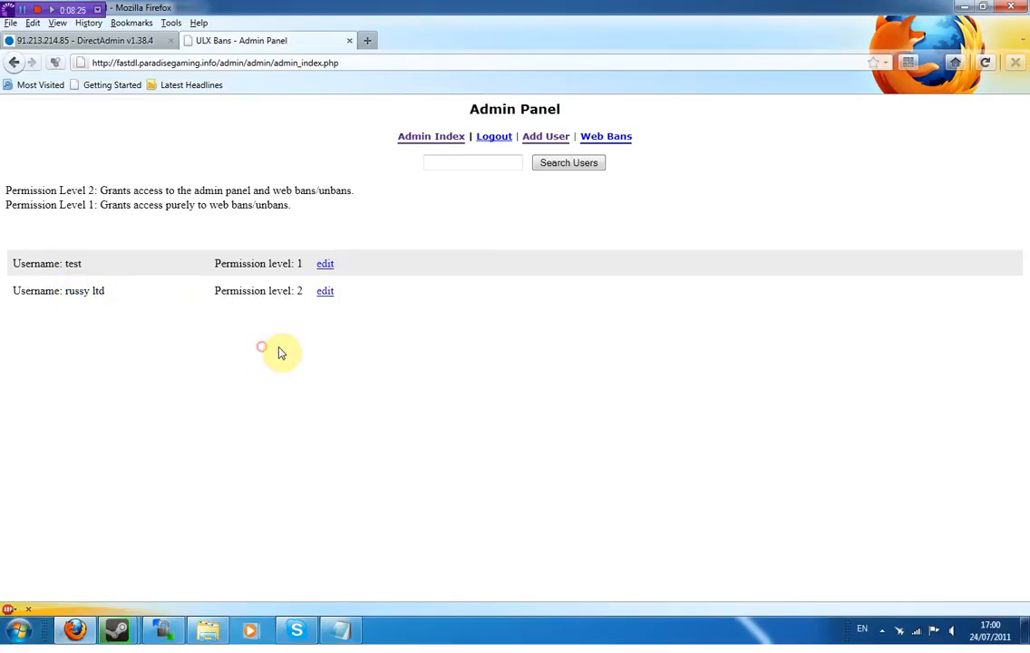
click(324, 265)
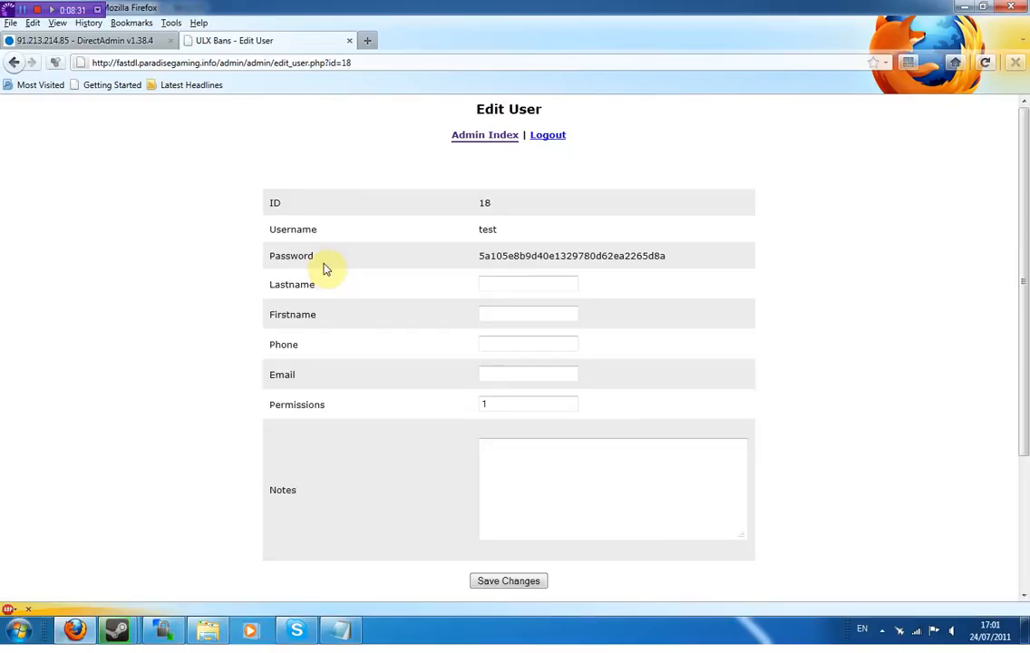
click(489, 402)
key(BackSpace)
text(2)
click(510, 585)
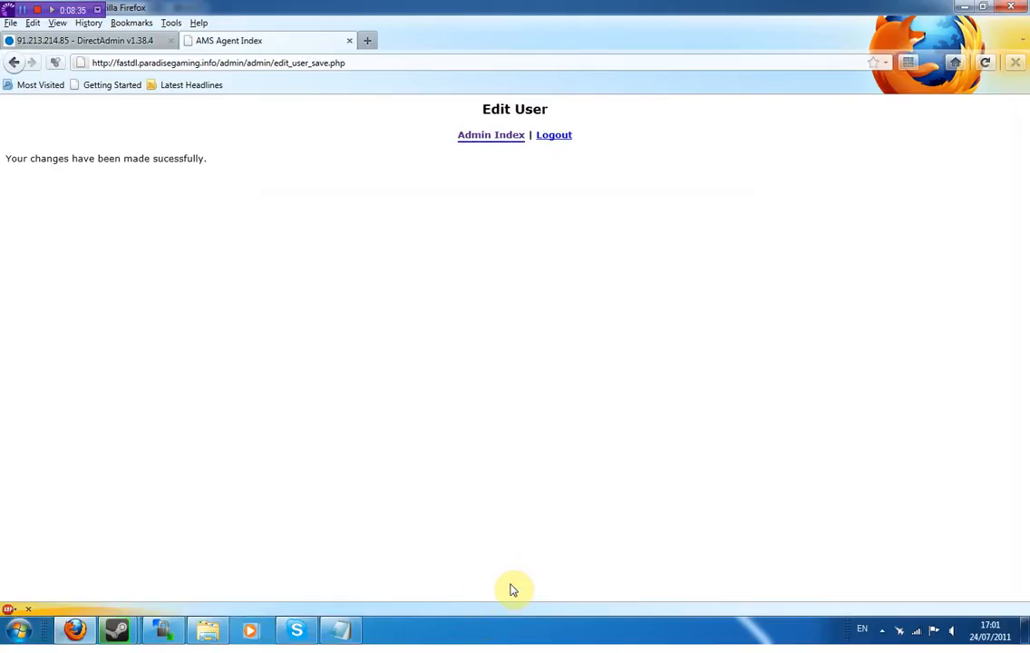
- Delete the original admin account, user ID 16, confirming with Yes
click(484, 136)
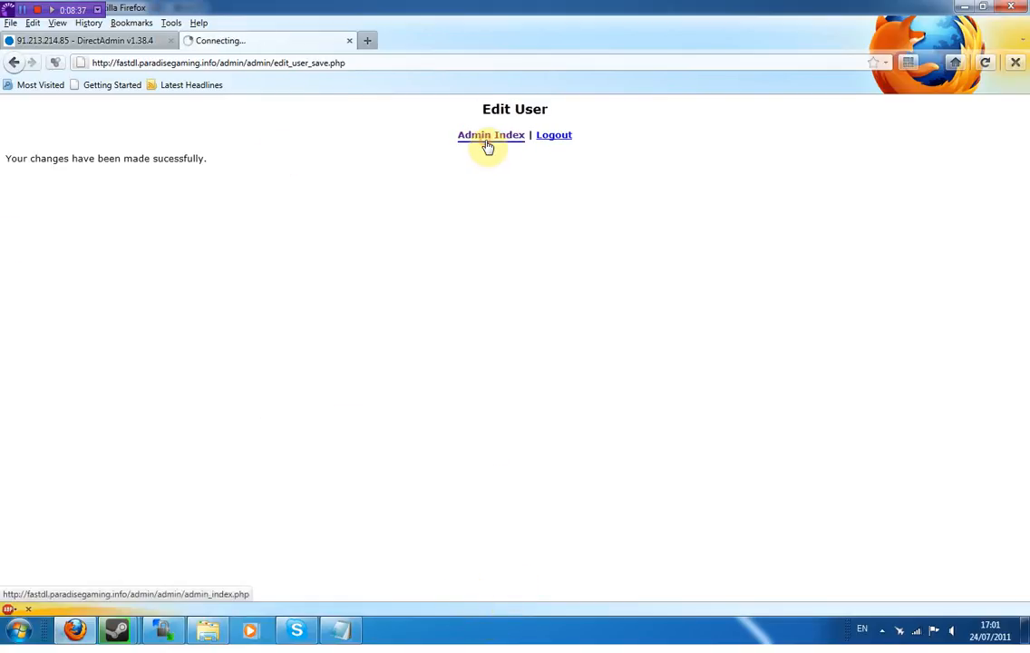
click(318, 296)
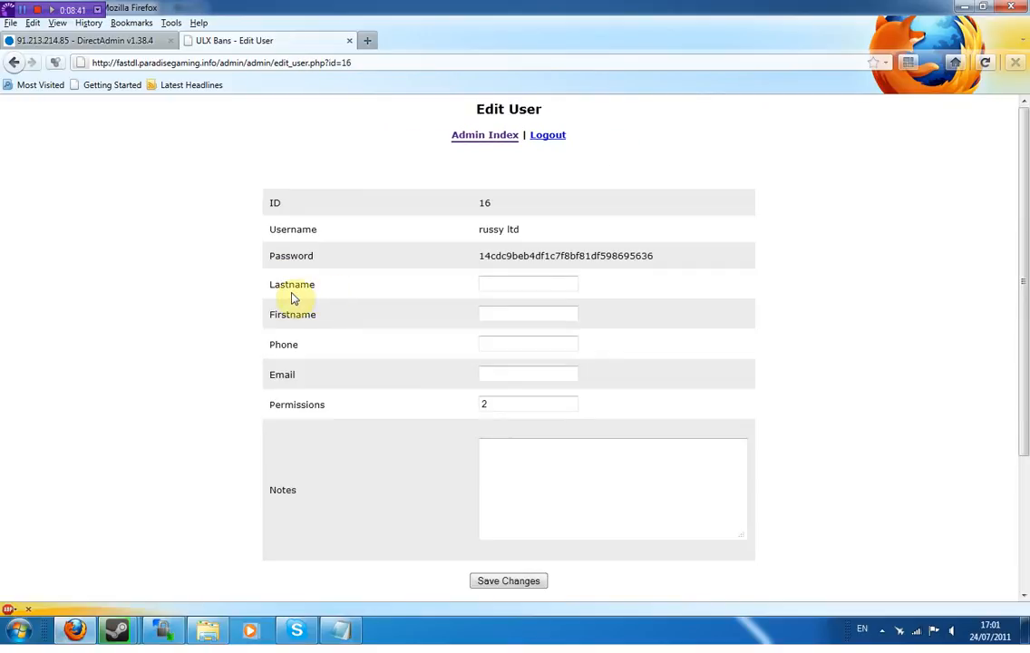
scroll(525, 381, down, 3)
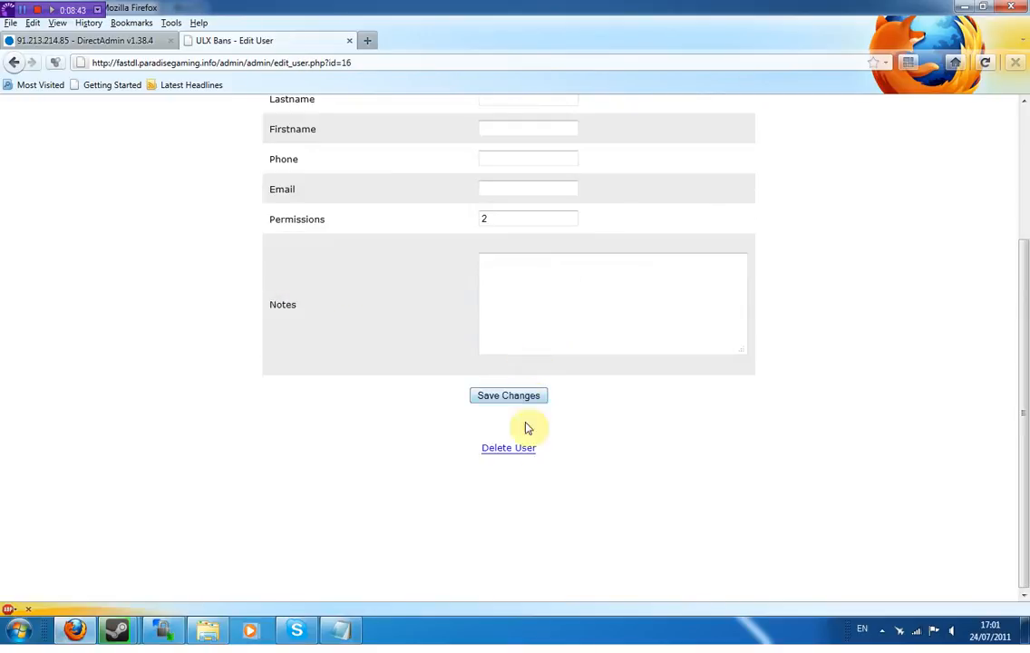
click(510, 449)
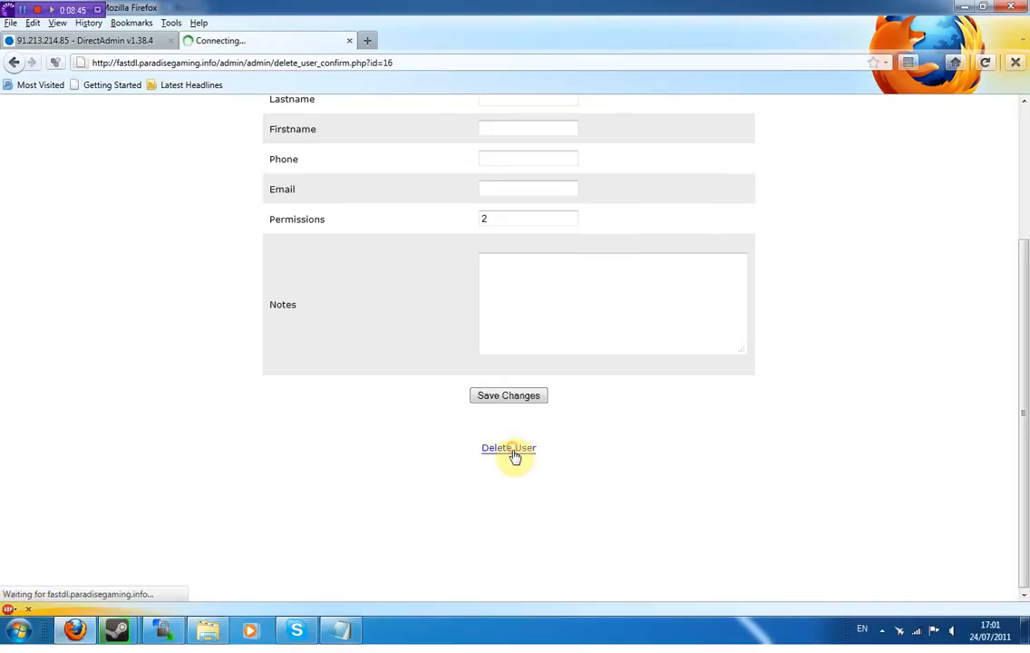
click(516, 238)
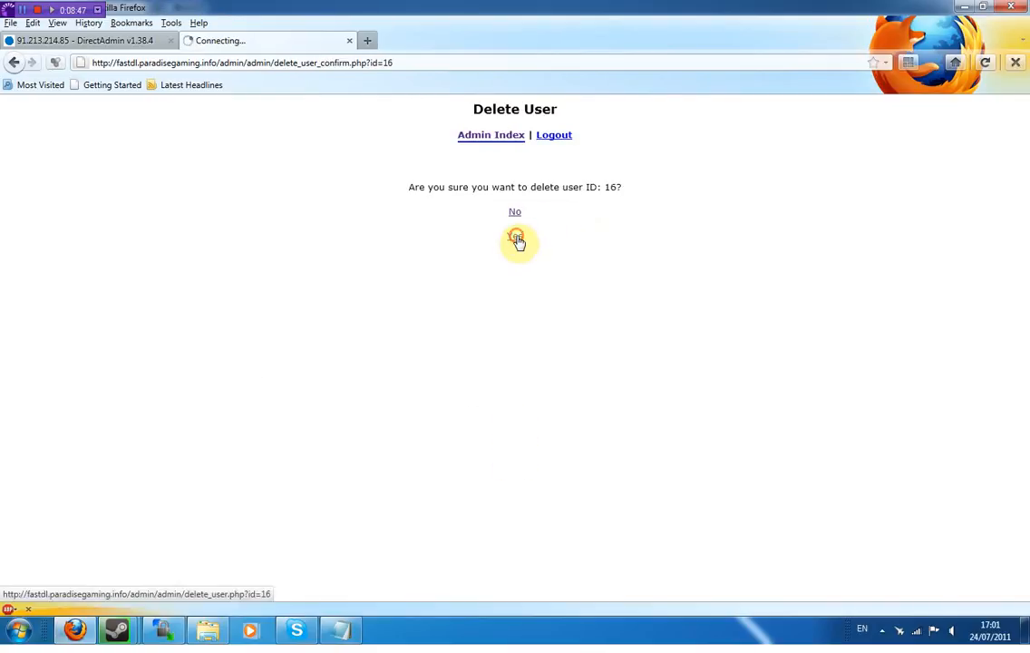
click(501, 136)
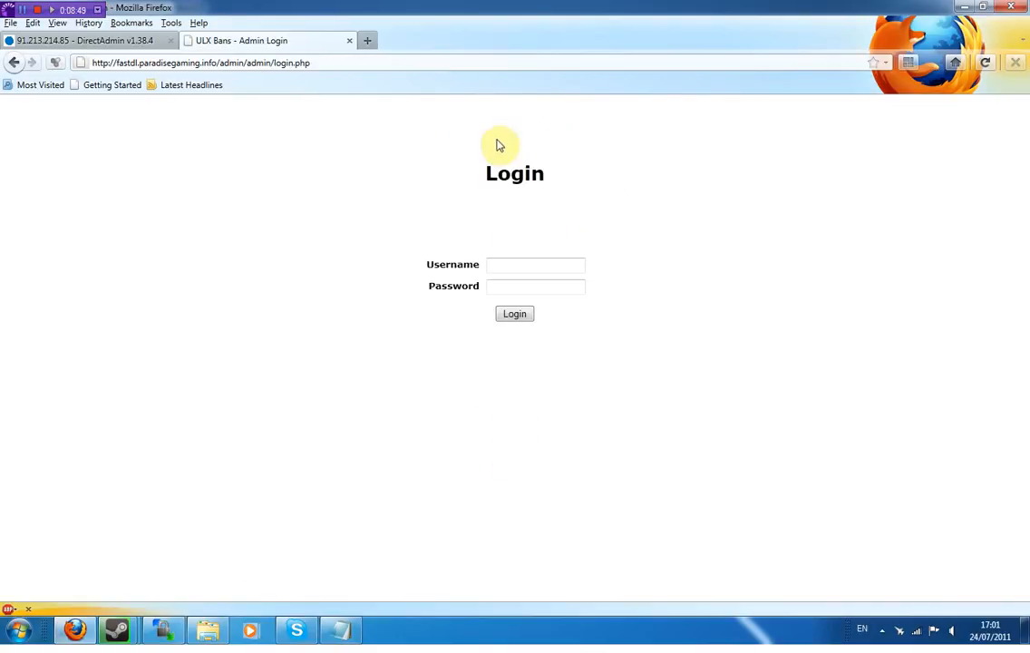
- Attempt to log in with the deleted account's username and saved password
click(550, 260)
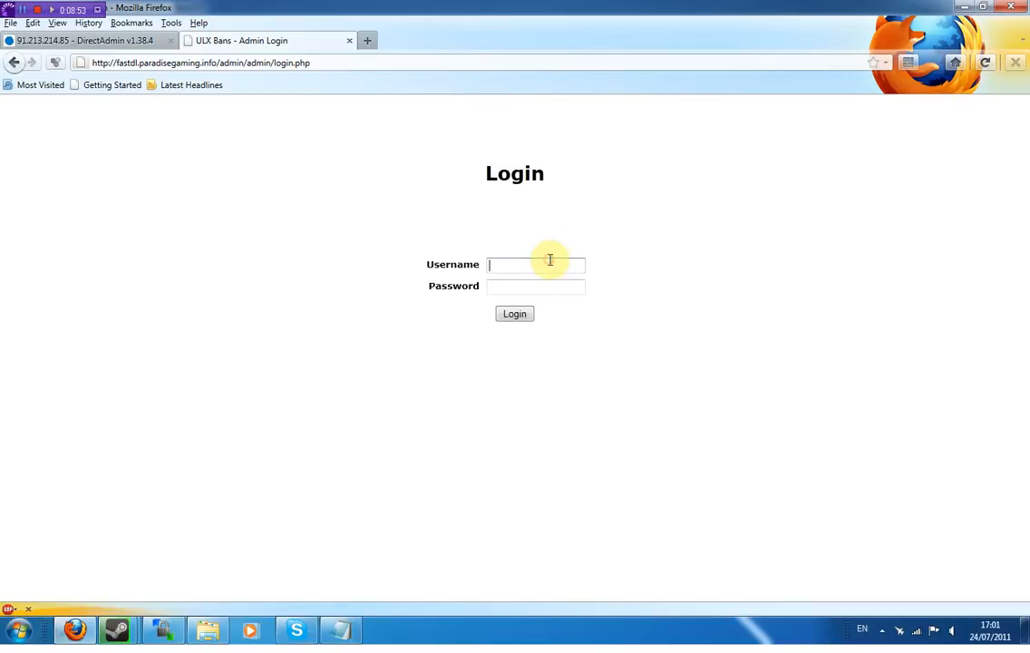
text(russy lt)
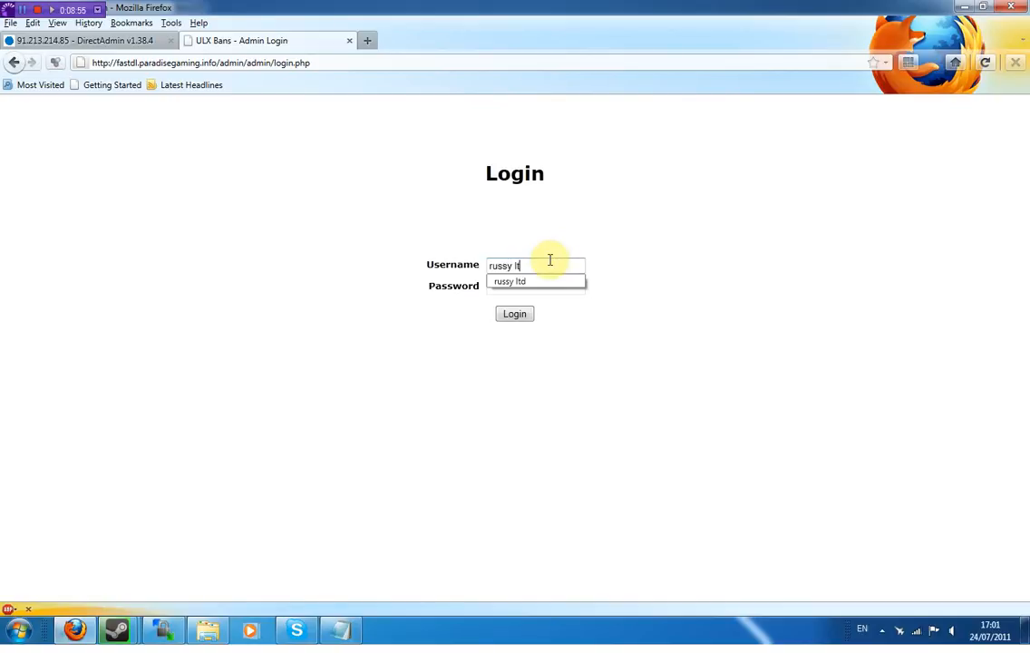
text(d)
key(Tab)
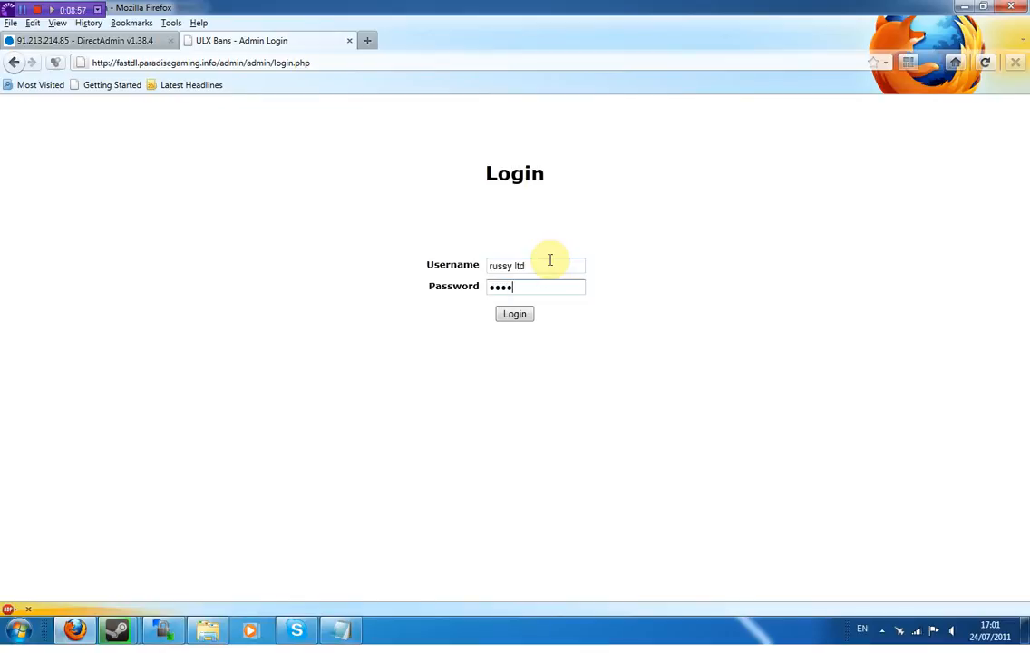
click(526, 312)
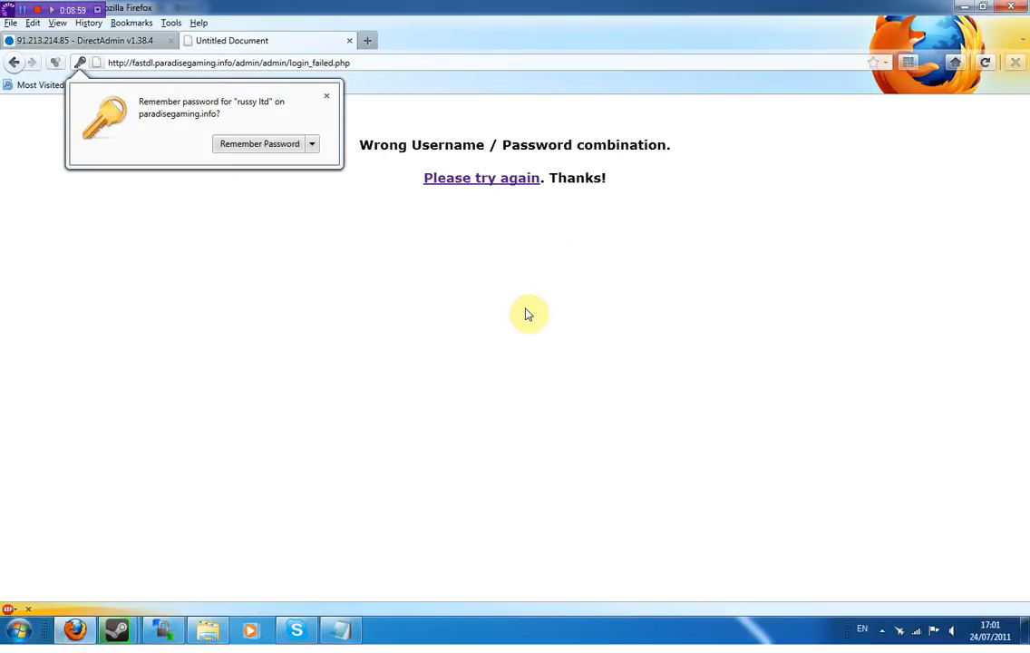
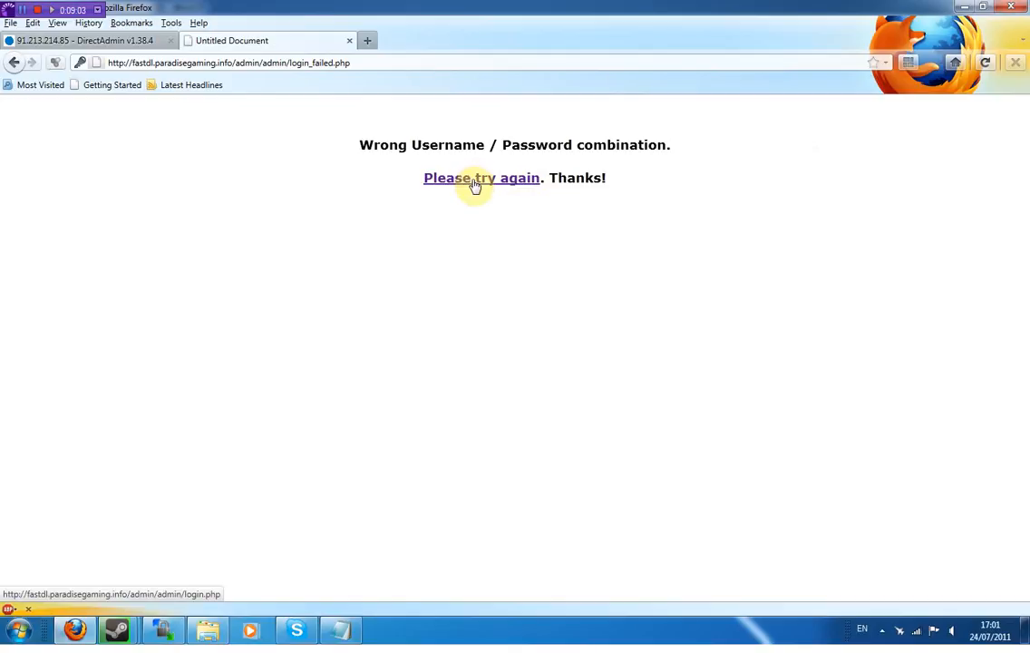
- Log back in with the 'test' account and saved password, dismissing the save-password prompt
click(473, 184)
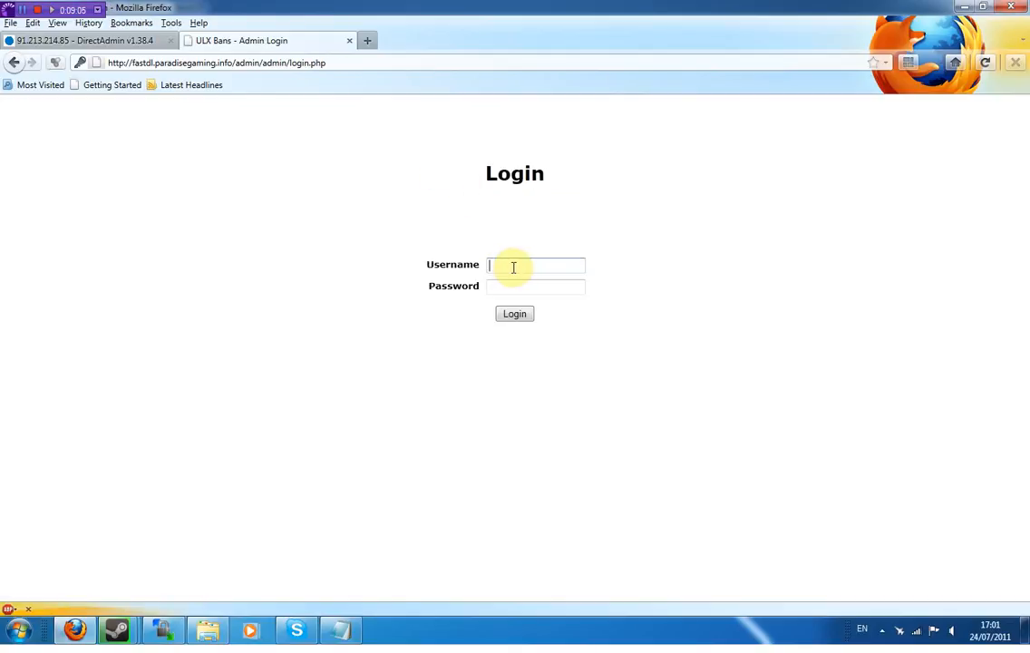
text(test1)
key(BackSpace)
click(518, 281)
click(449, 287)
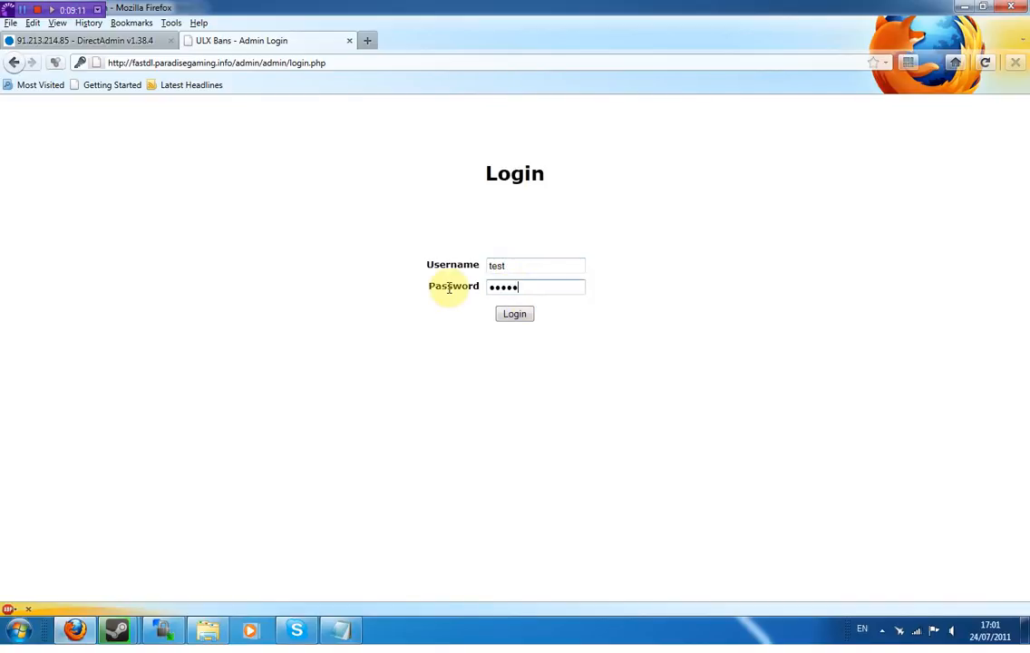
click(514, 316)
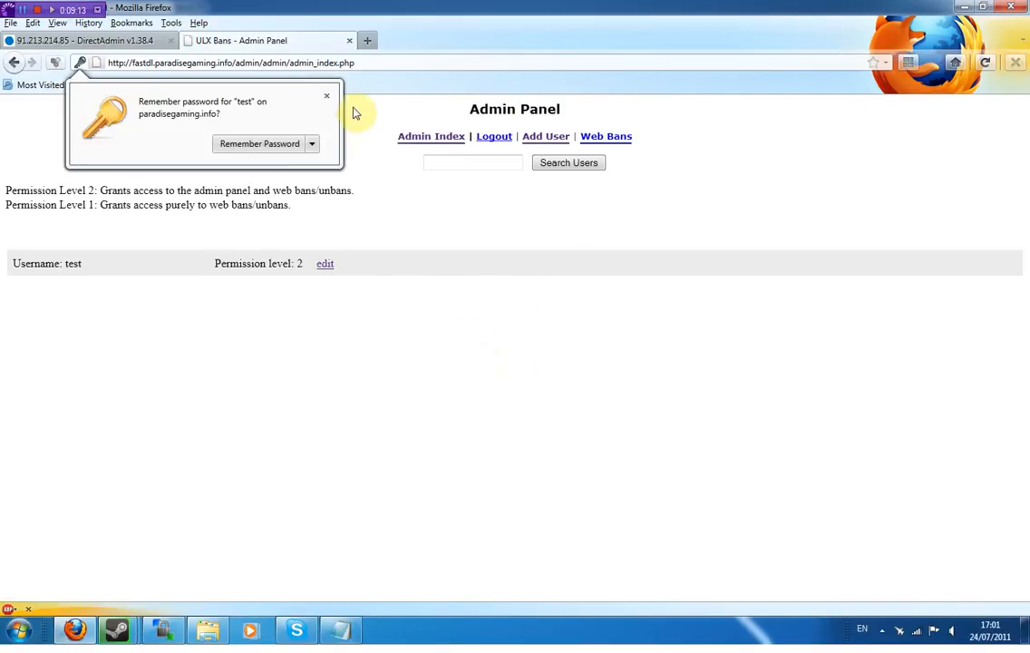
click(326, 96)
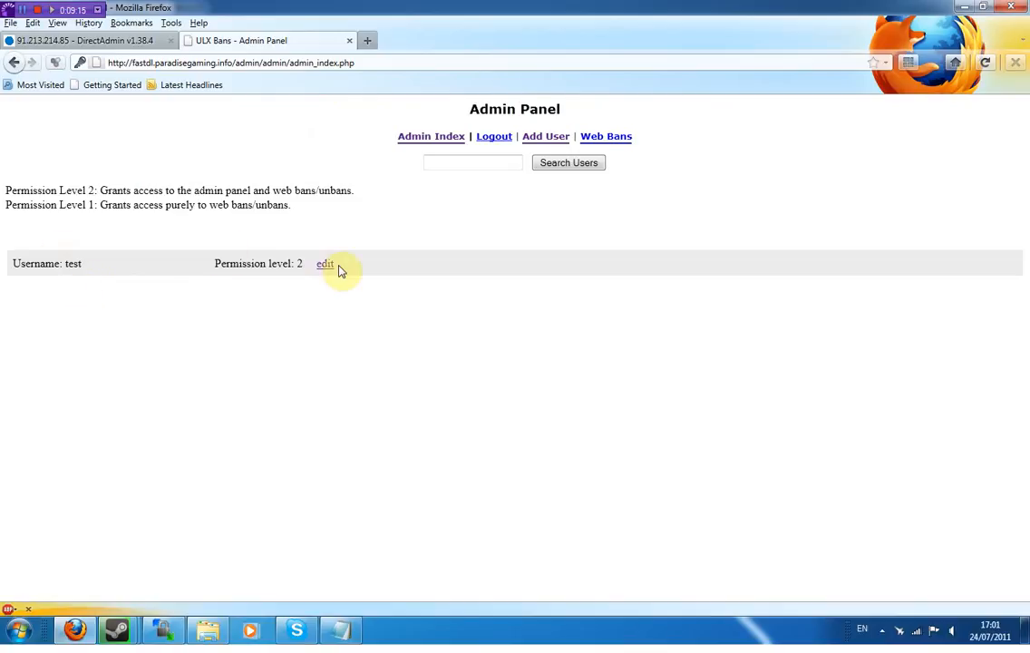
- Open Web Bans in a new tab and bring up its Ban by Name form
right_click(605, 137)
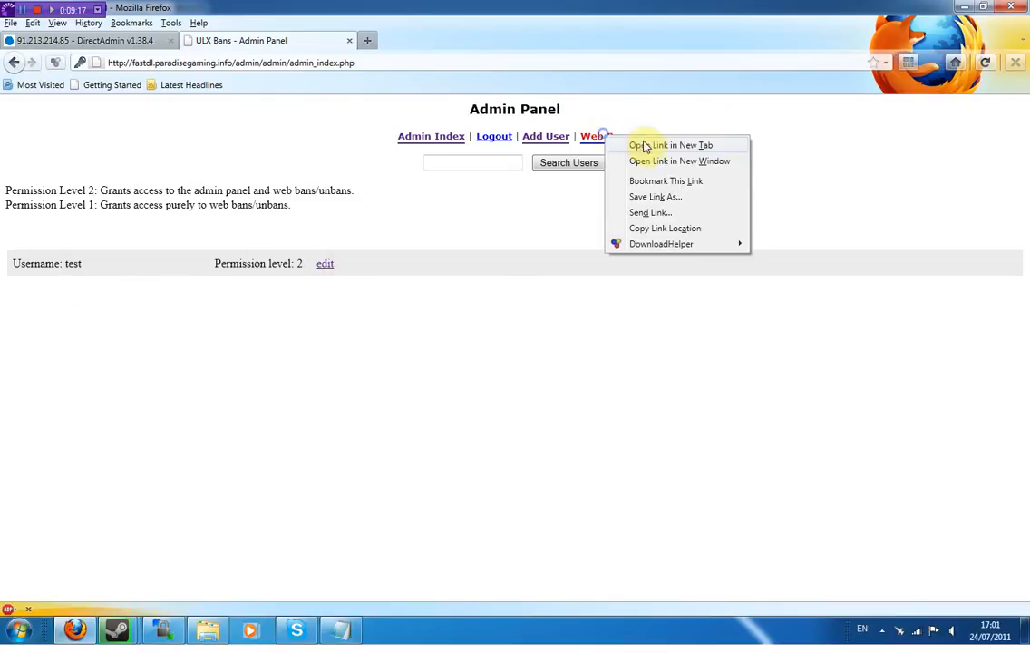
click(643, 146)
click(464, 39)
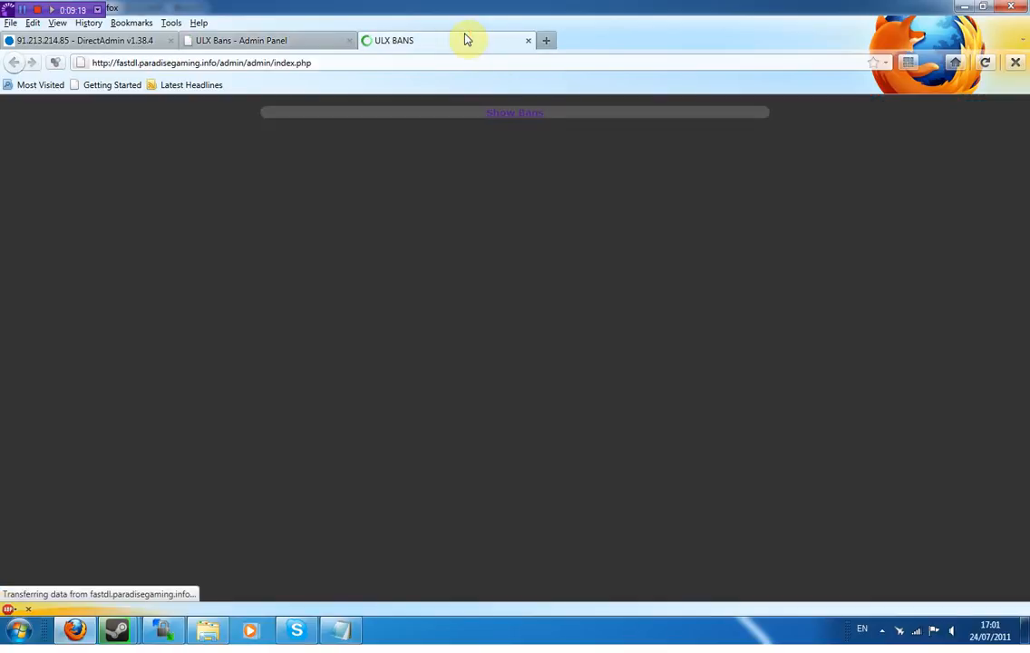
click(500, 167)
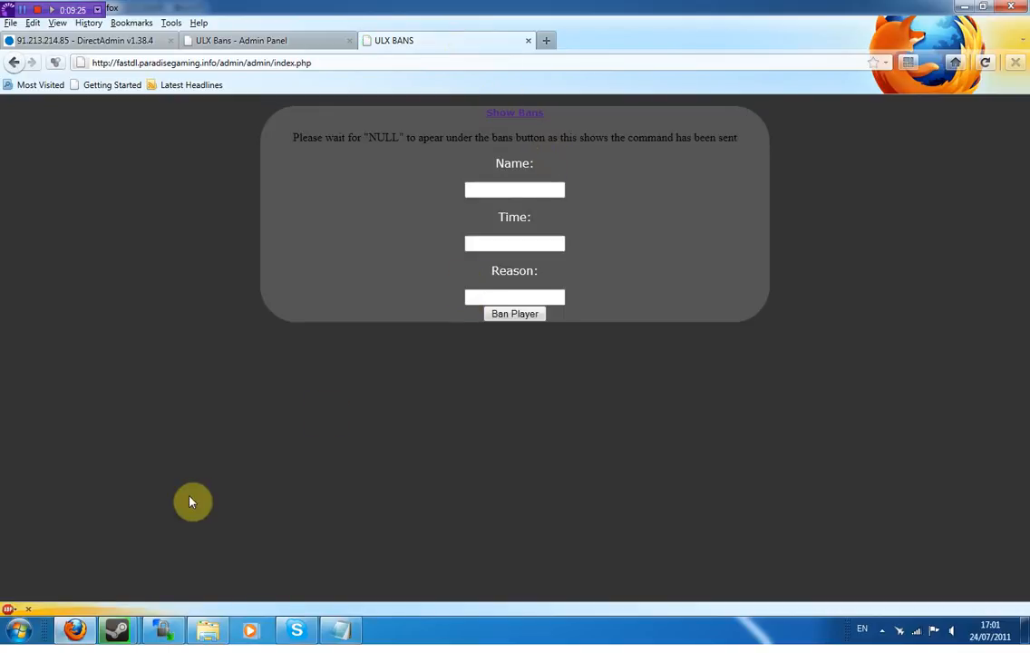
right_click(116, 631)
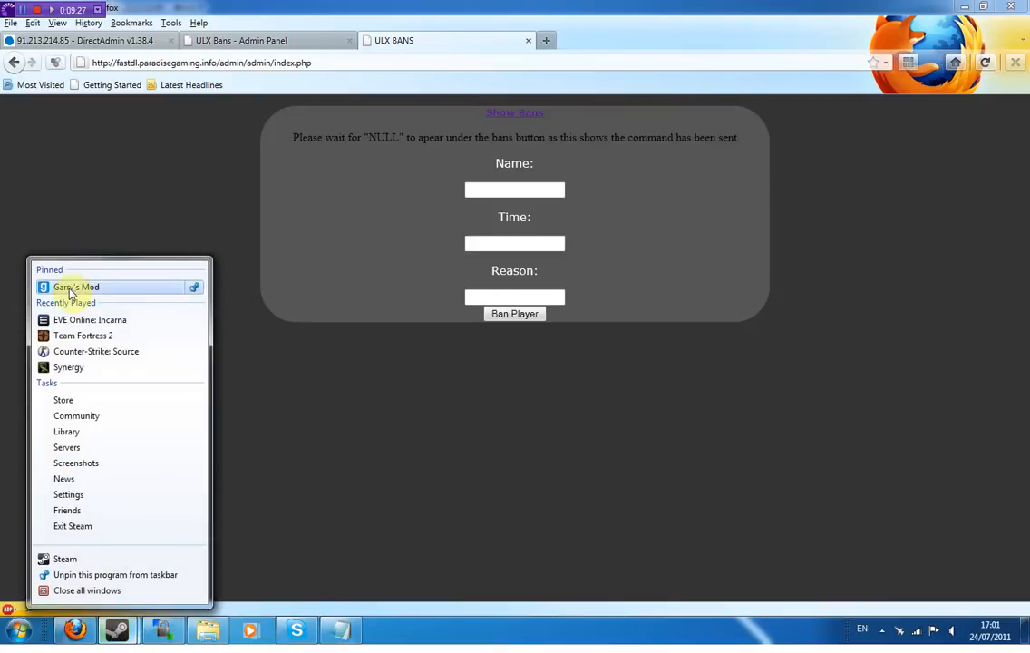
- Launch Garry's Mod and start joining the ParadiseGaming server from Multiplayer Favorites
click(72, 288)
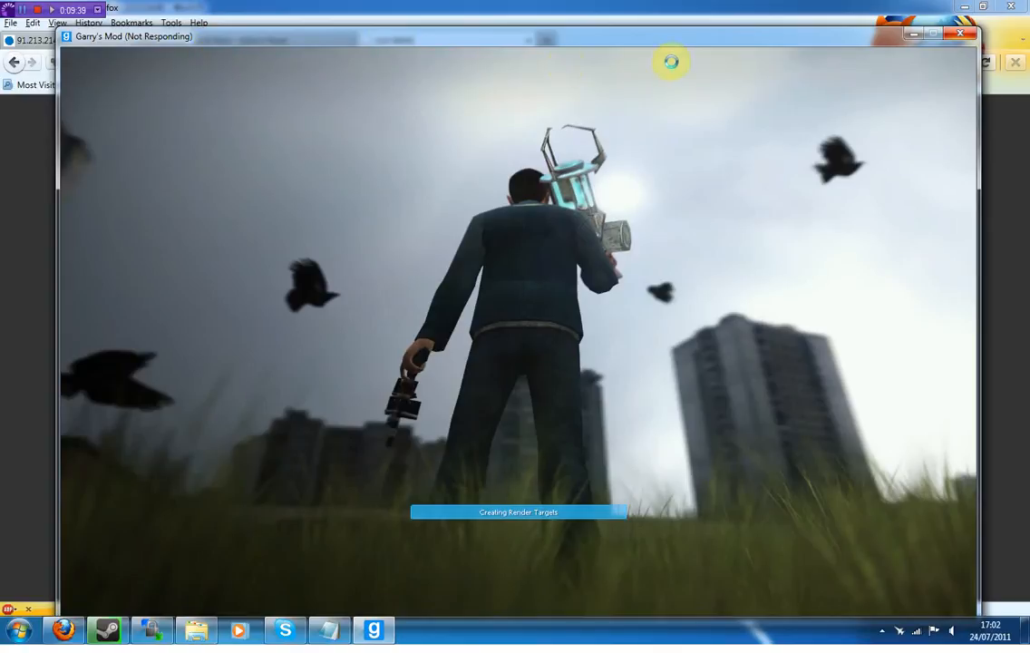
click(205, 94)
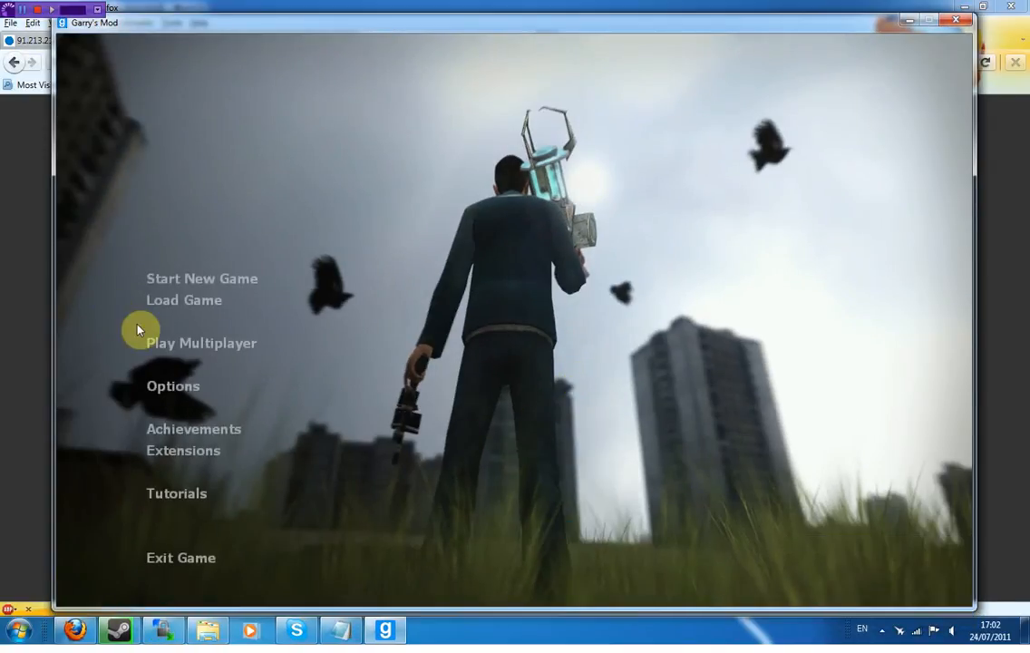
click(156, 345)
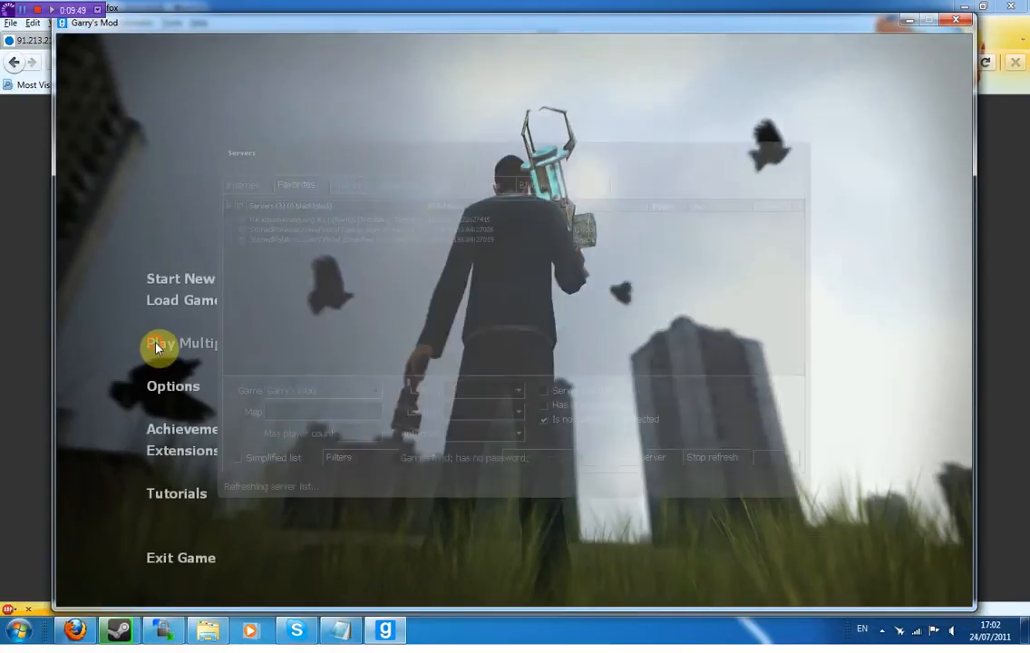
double_click(731, 225)
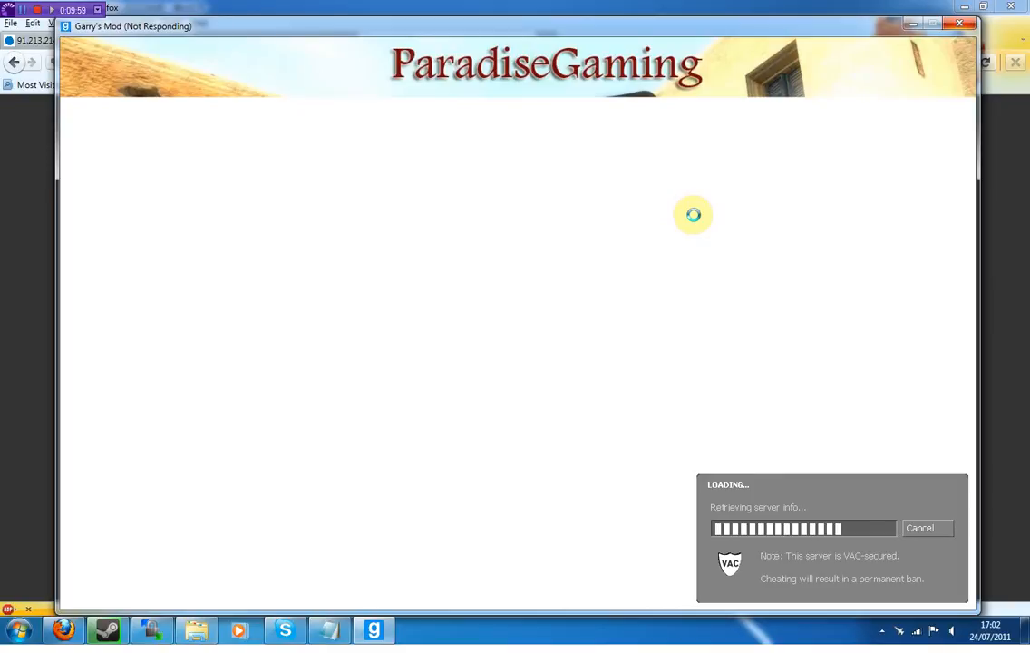
key(alt+Tab)
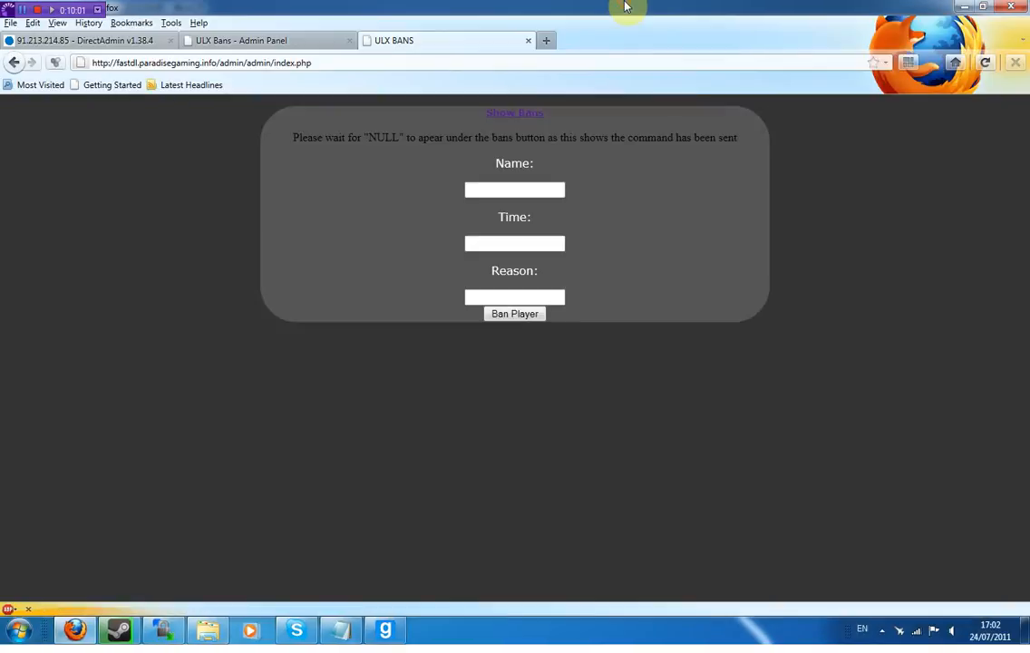
- Look over the Unban Player form and the current list of bans
click(14, 62)
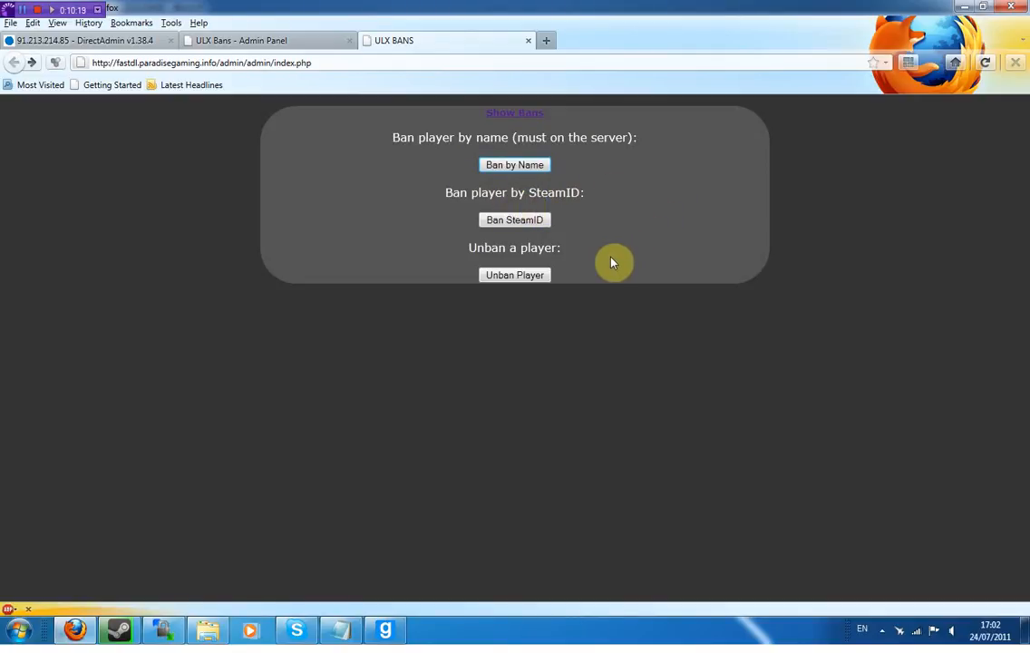
click(521, 283)
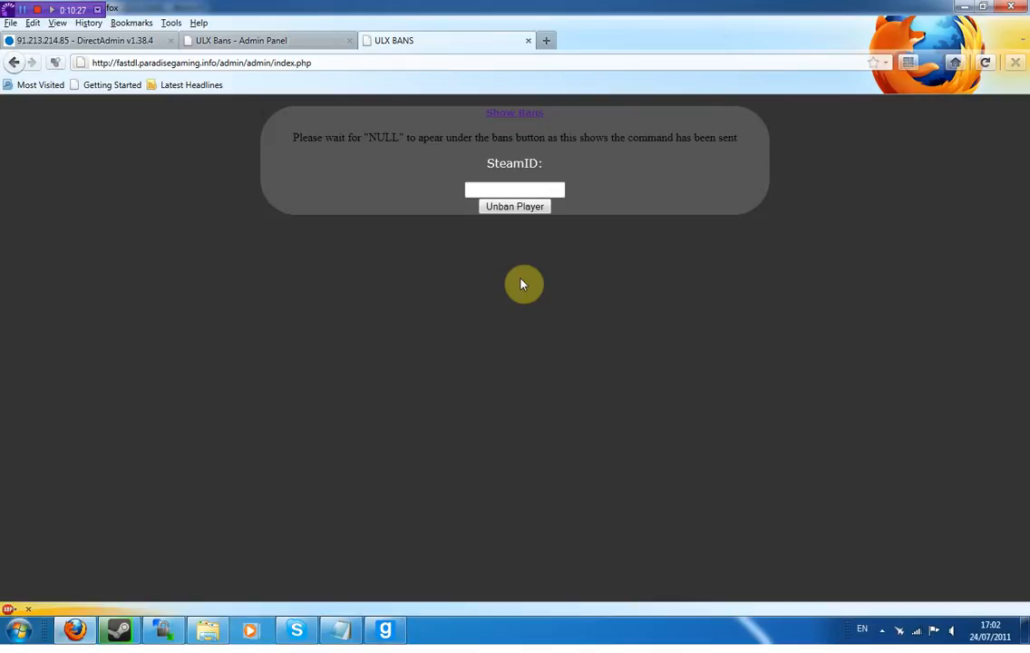
click(517, 114)
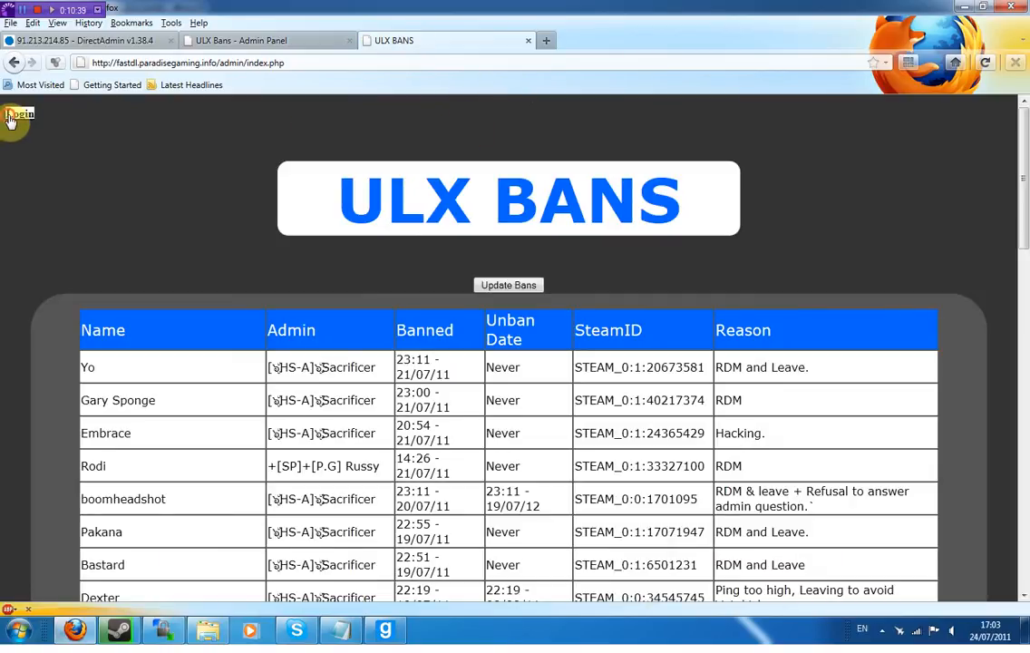
- Log back in with the 'test' account and return to the Web Bans page
click(12, 116)
click(522, 265)
text(test)
key(Tab)
text(•••••)
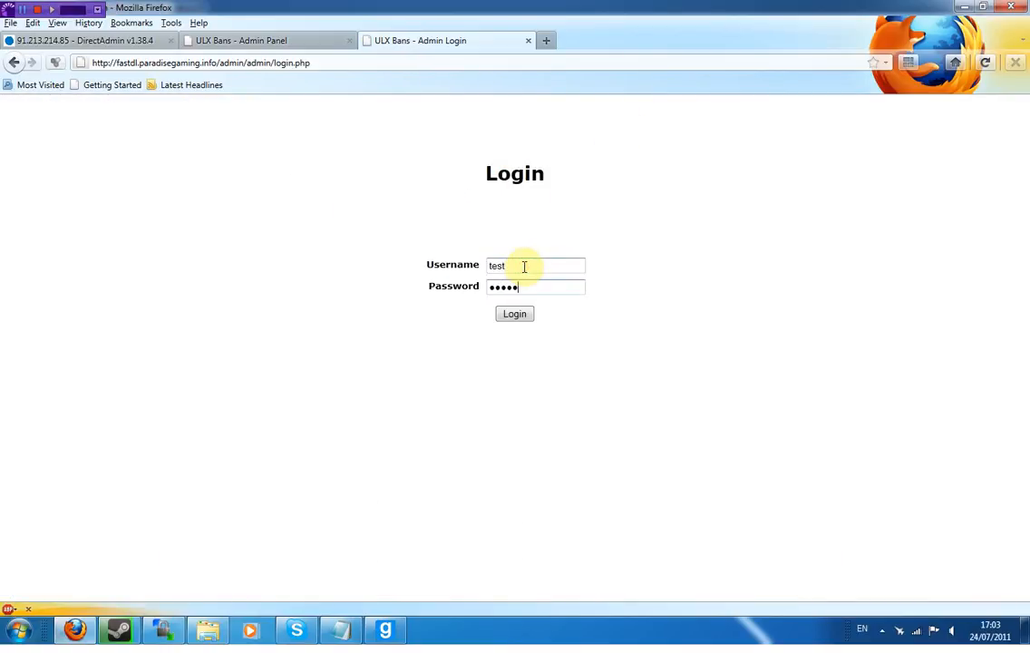
click(526, 314)
click(606, 136)
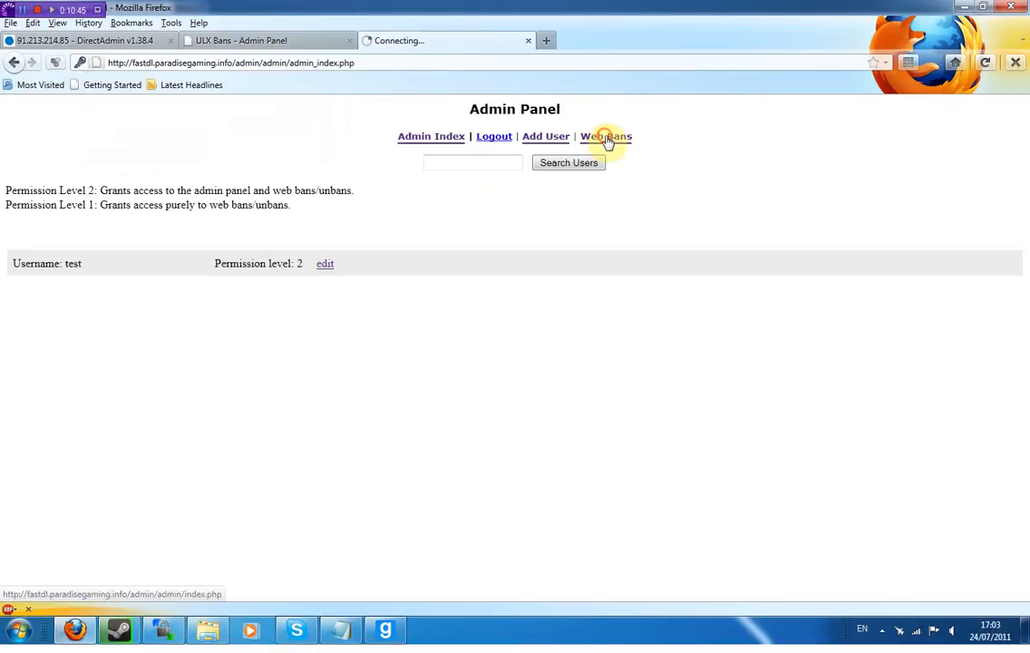
- Close the ULX MOTD rules window in Garry's Mod, then reopen the Ban by Name form
click(399, 632)
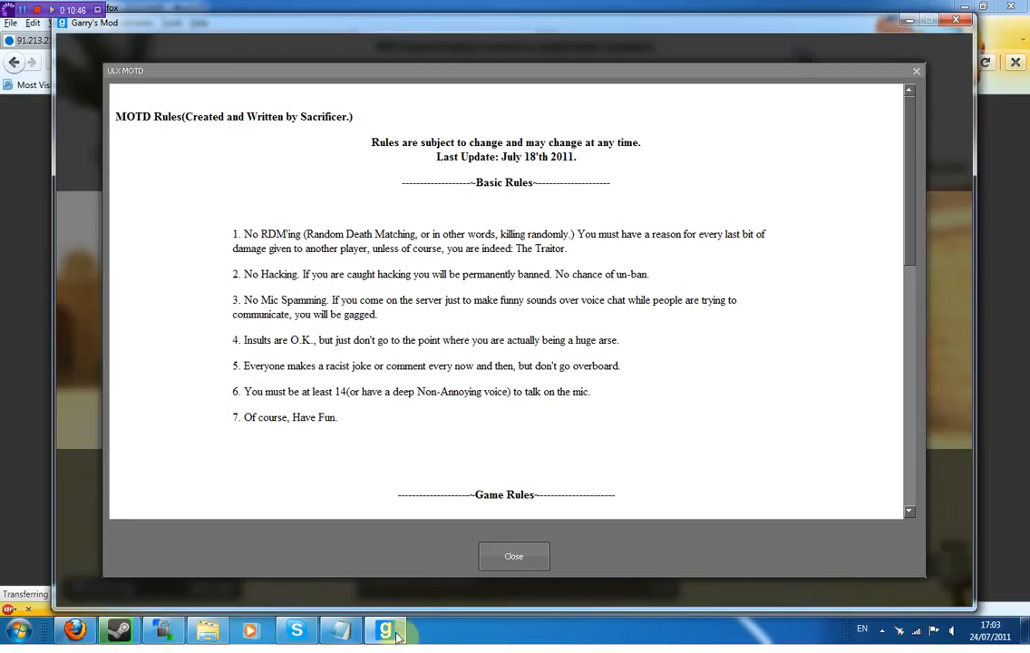
click(515, 552)
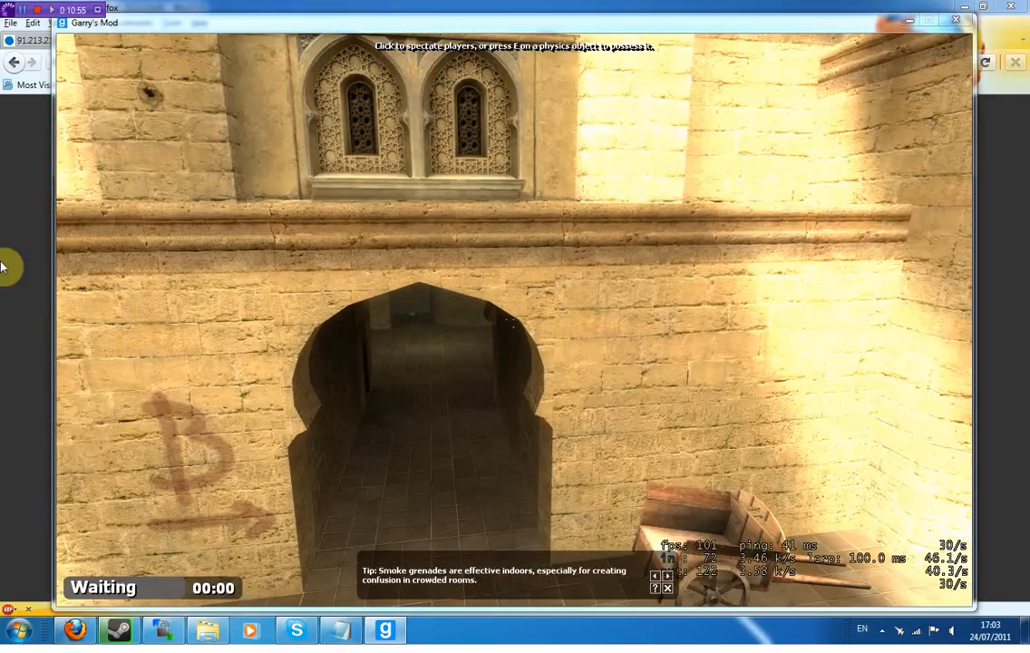
click(1, 267)
click(514, 165)
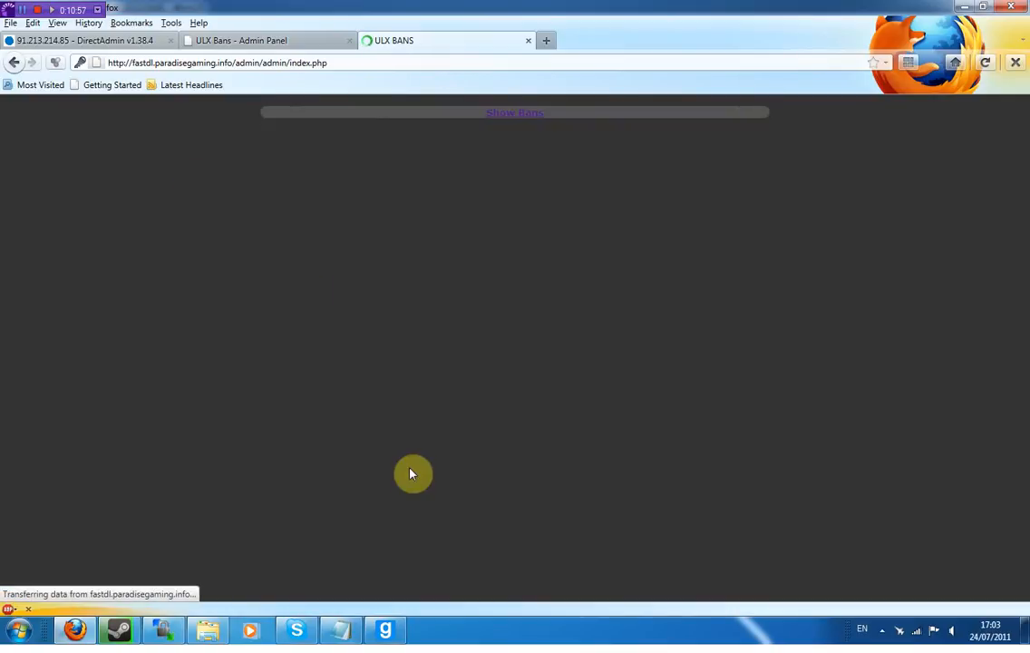
- Fill the ban form with the player's in-game name, time 60 and reason 'test'
click(511, 191)
text(russy)
key(Tab)
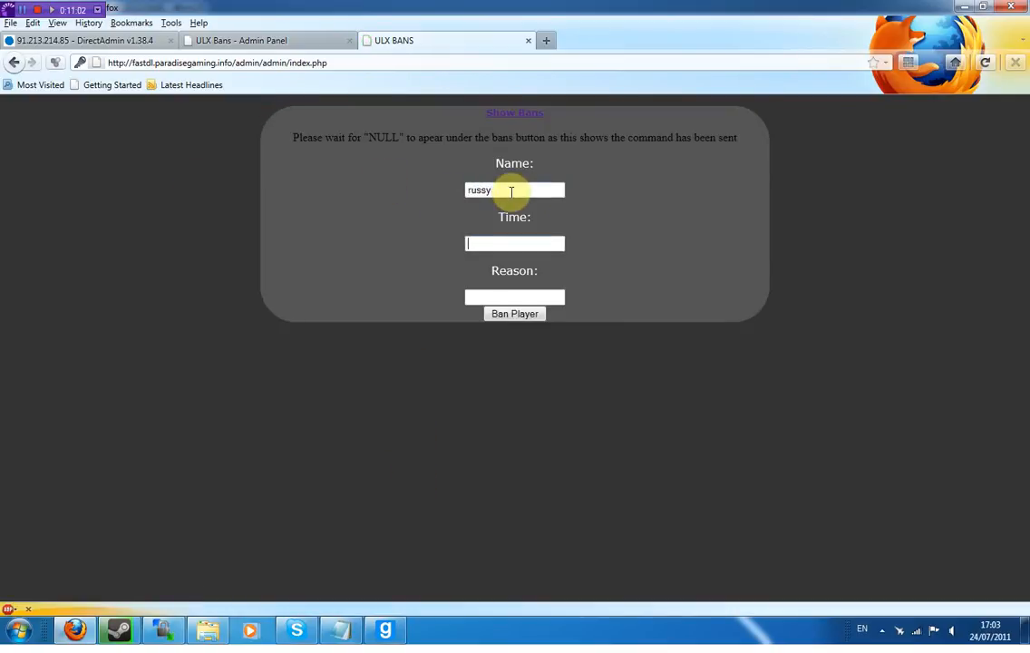
text(60)
key(Tab)
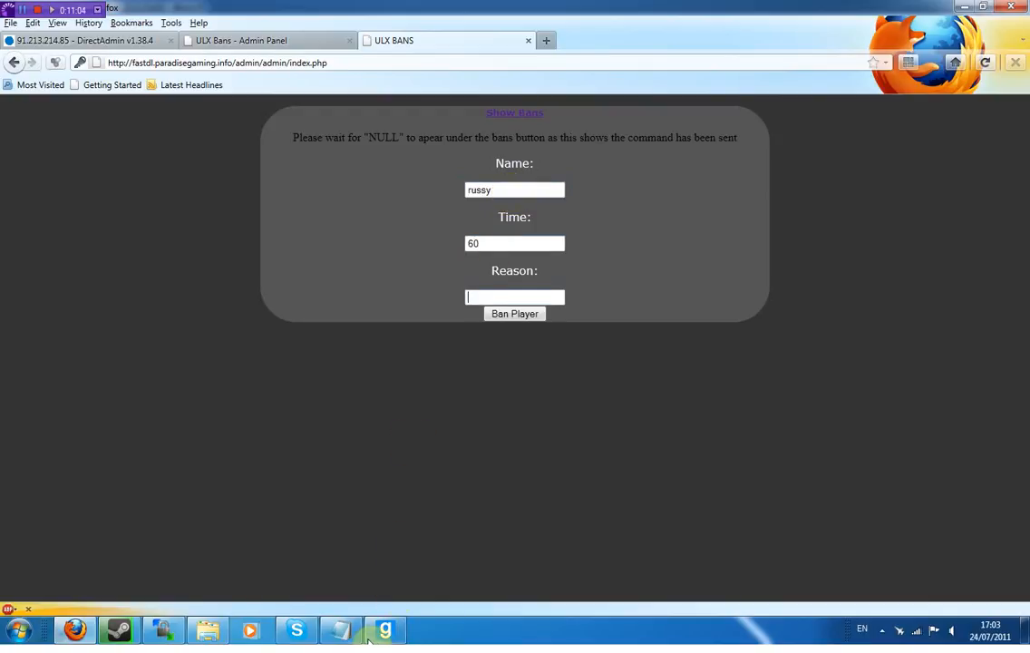
text(test)
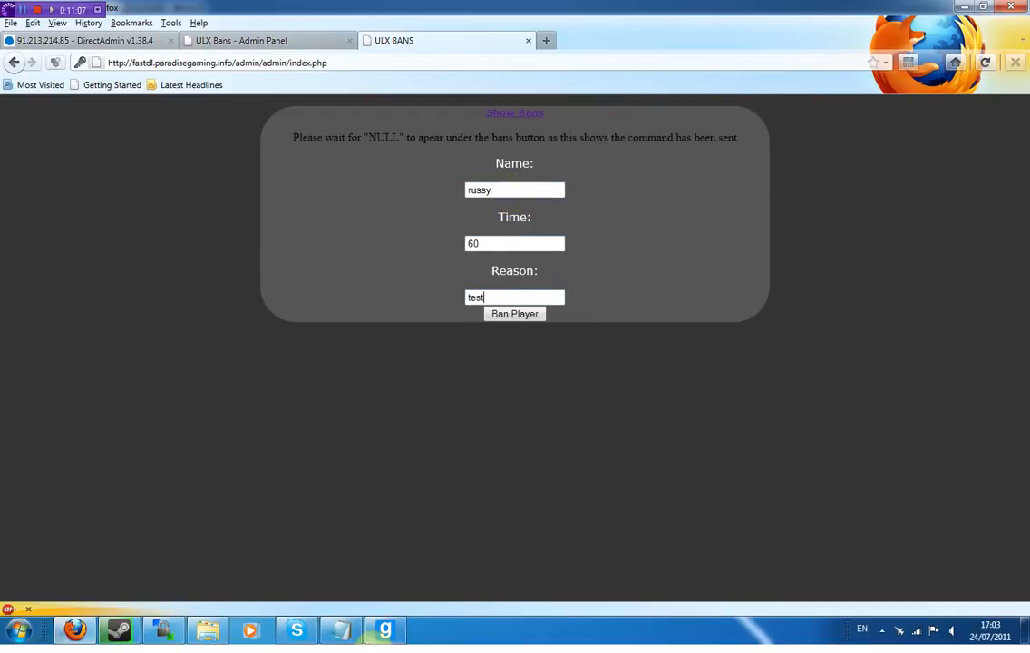
- Run status in the Garry's Mod console to list players and their SteamIDs
key(alt+Tab)
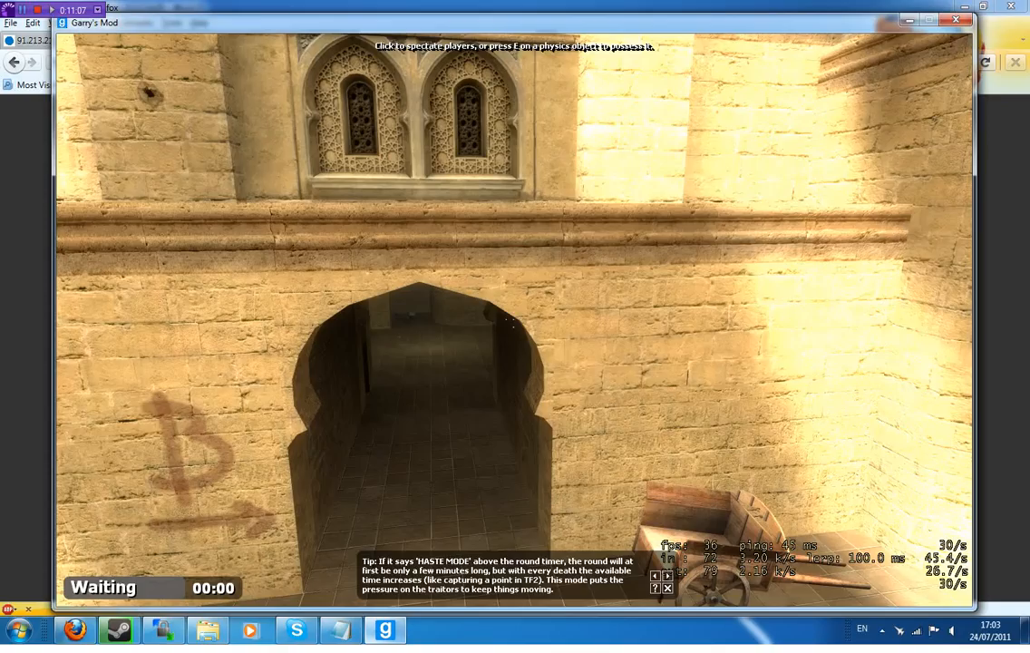
key(grave)
text(status)
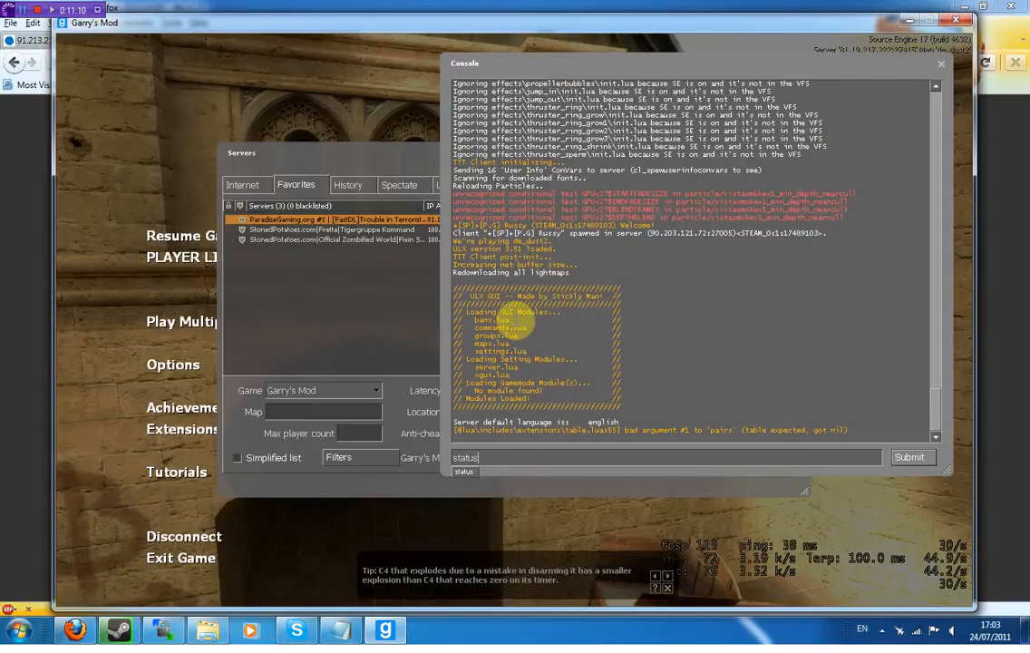
key(Return)
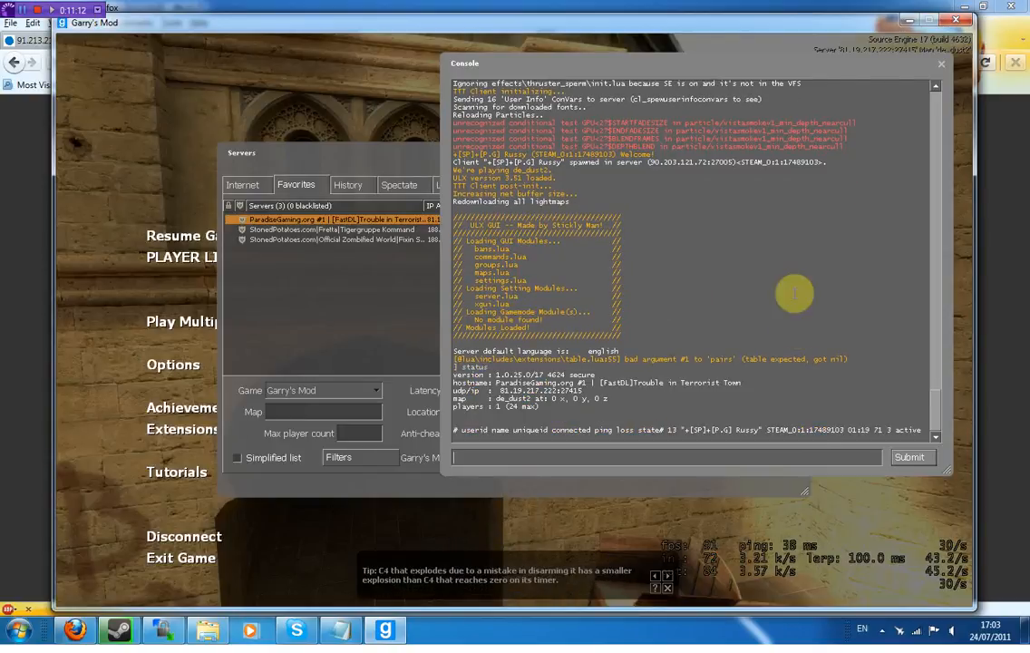
key(alt+Tab)
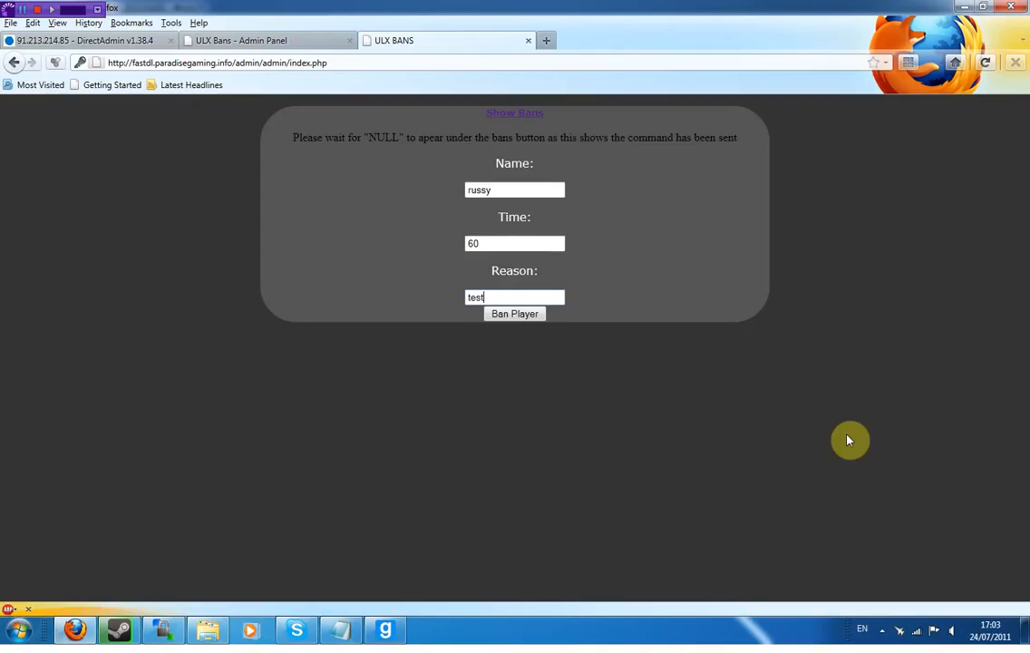
- Submit the name ban, note the NULL result, and close the in-game Disconnected notice
click(538, 319)
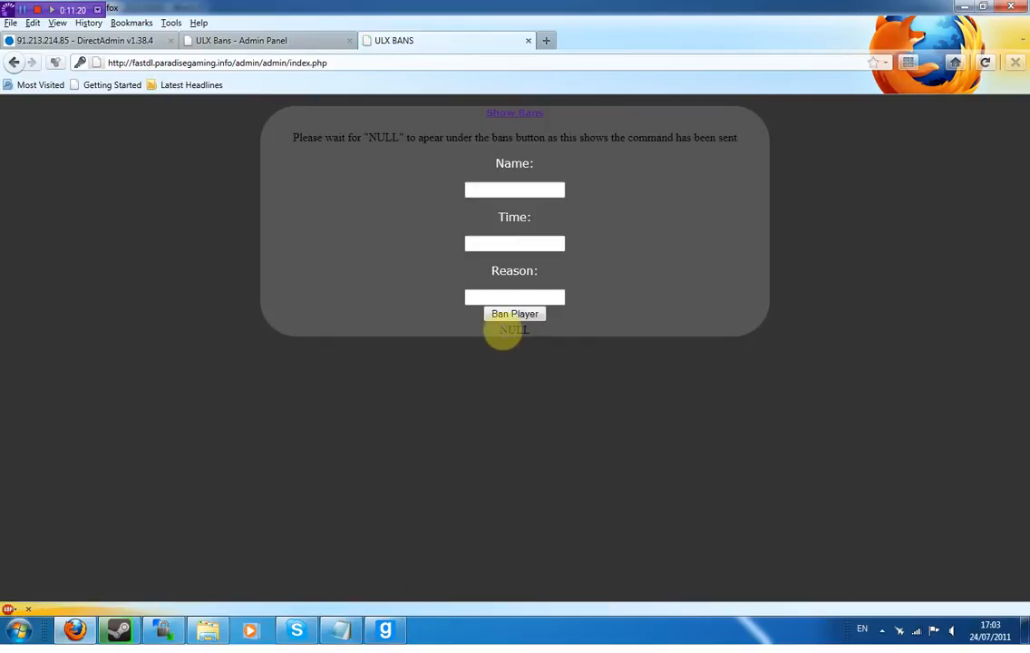
drag(572, 340, 505, 333)
click(385, 629)
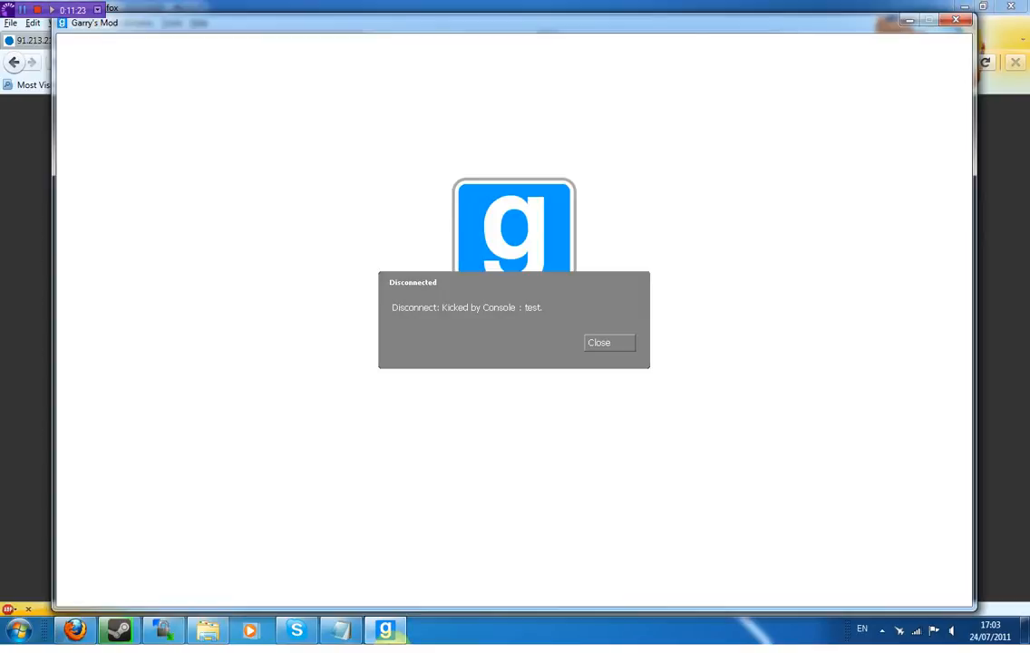
click(621, 349)
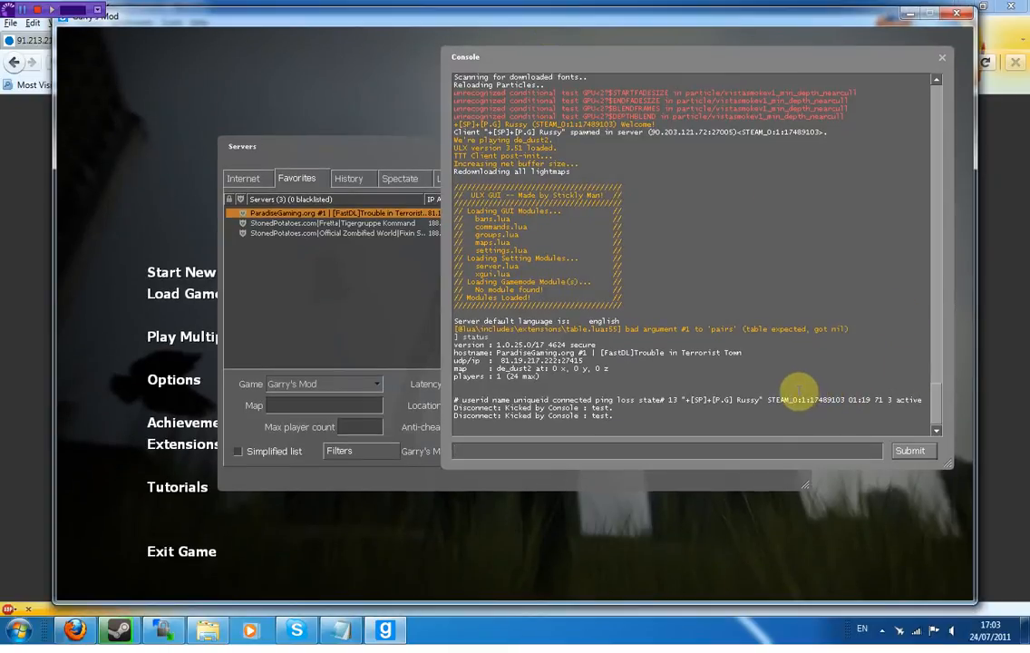
- Copy the player's SteamID out of the console status line to the clipboard
drag(736, 407, 730, 409)
click(665, 446)
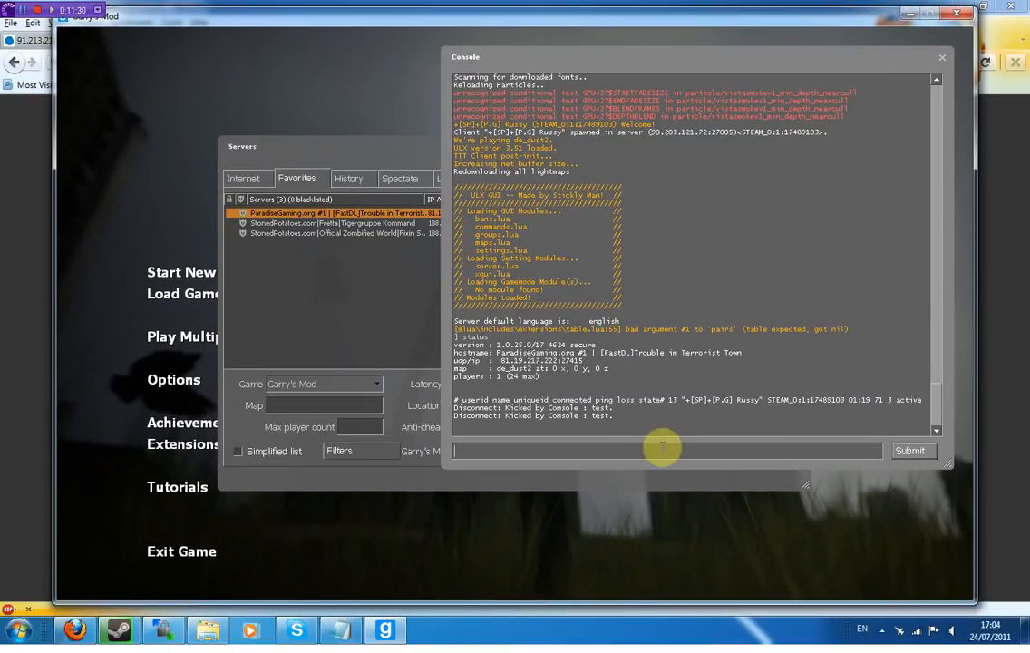
key(ctrl+v)
drag(647, 451, 556, 450)
right_click(567, 460)
click(567, 461)
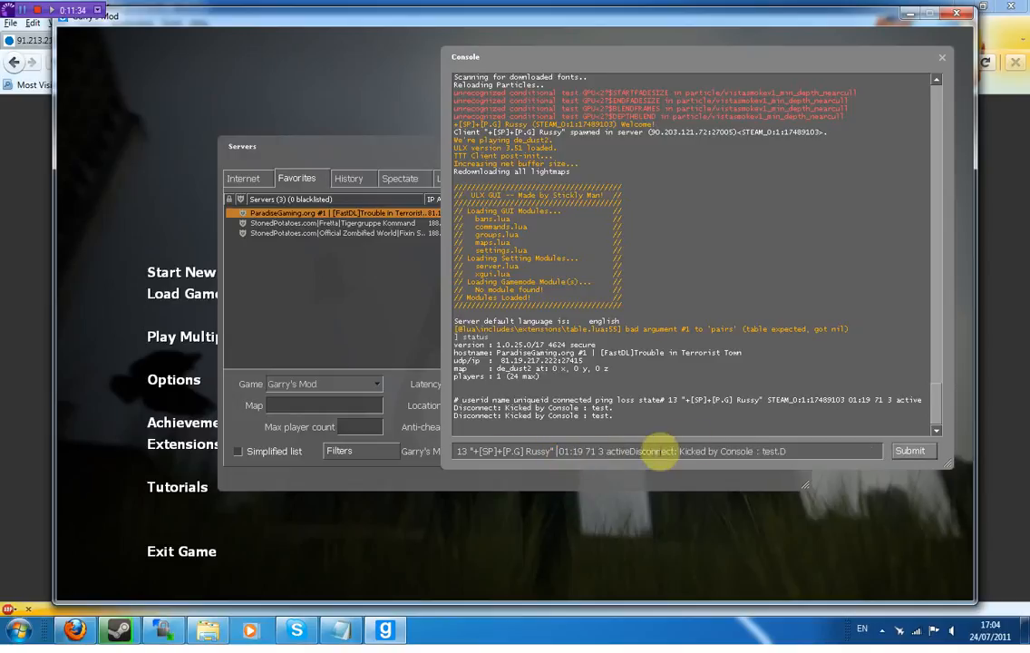
drag(730, 446, 420, 451)
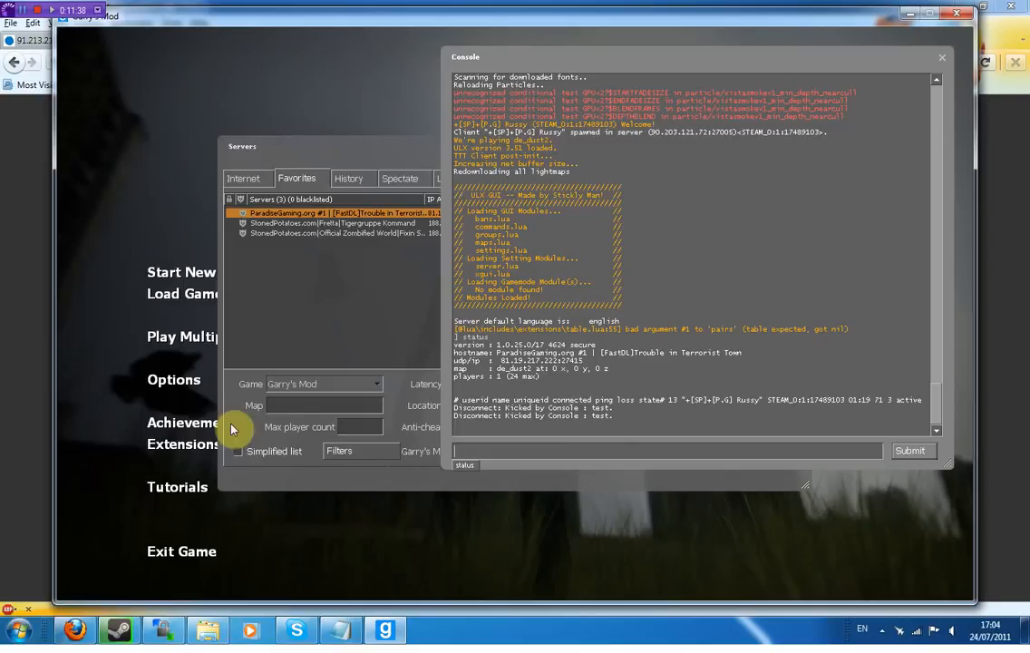
key(alt+Tab)
click(519, 114)
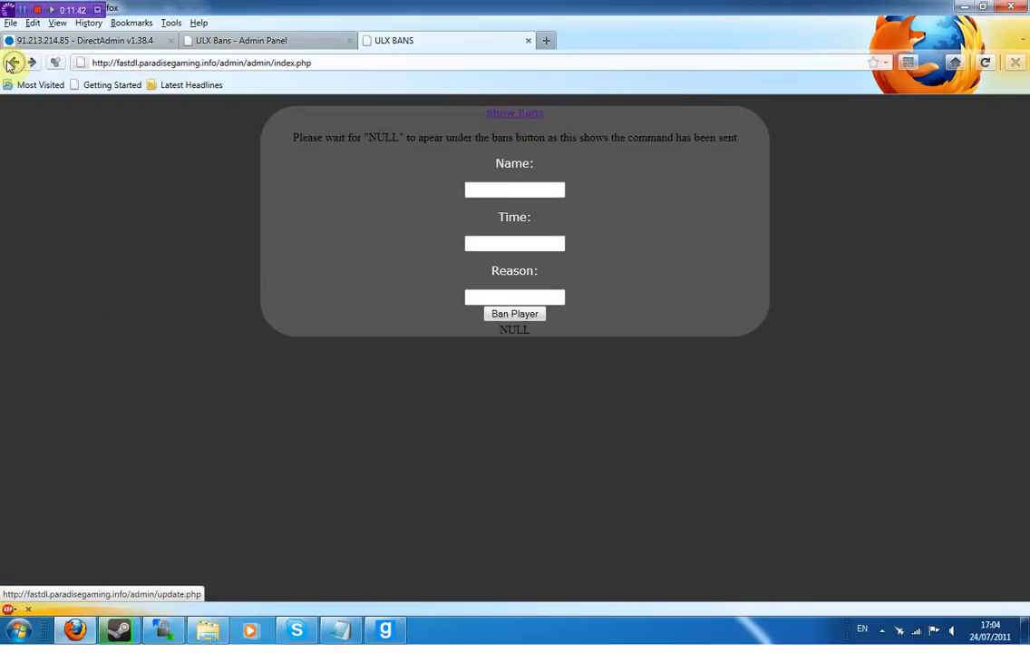
- Unban the copied SteamID through the Unban Player form, getting a NULL confirmation
drag(311, 63, 272, 62)
key(BackSpace)
key(Return)
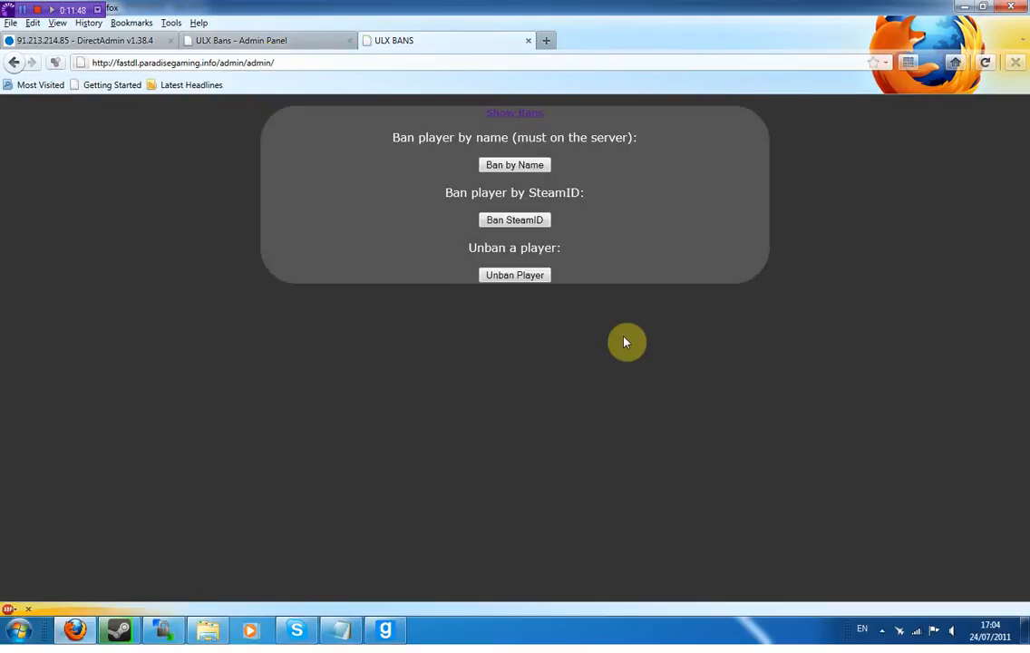
click(515, 280)
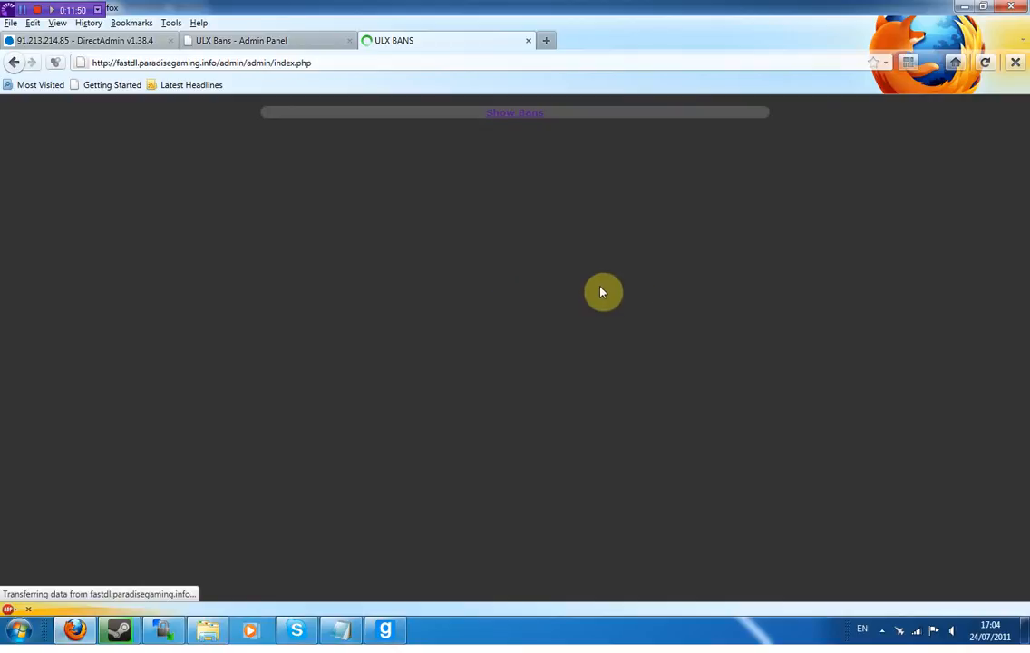
click(533, 190)
text(STEAM_0:1:17489103)
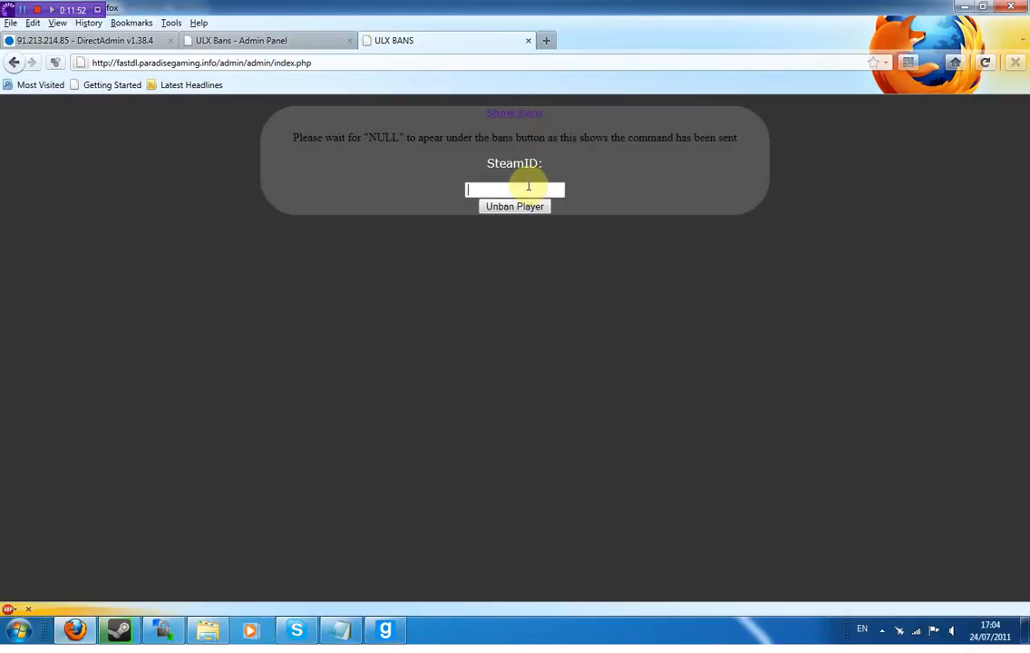
click(538, 207)
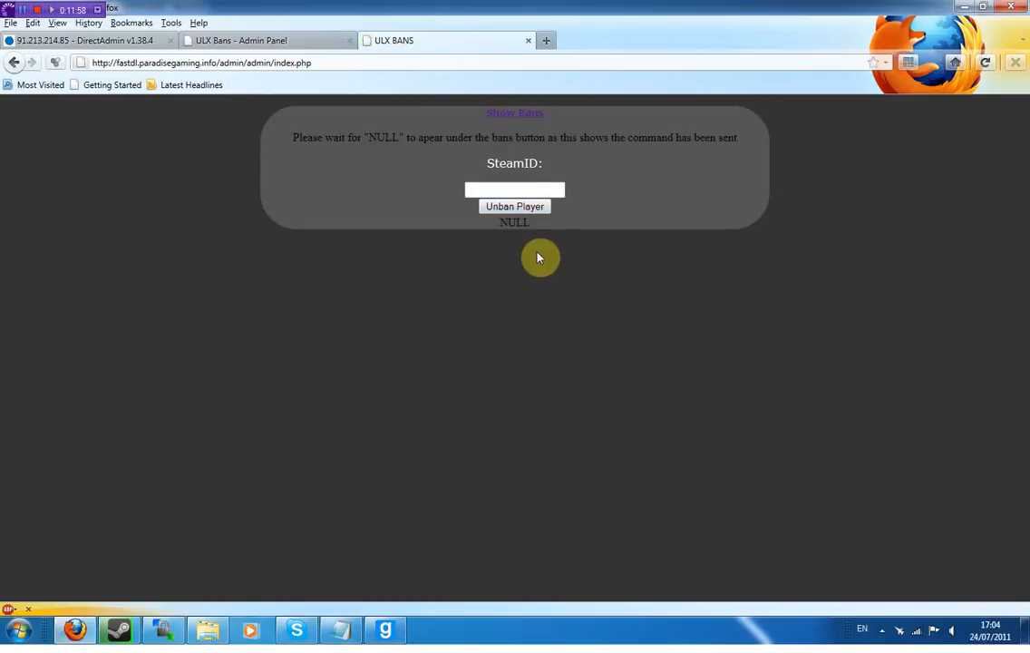
drag(545, 223, 494, 225)
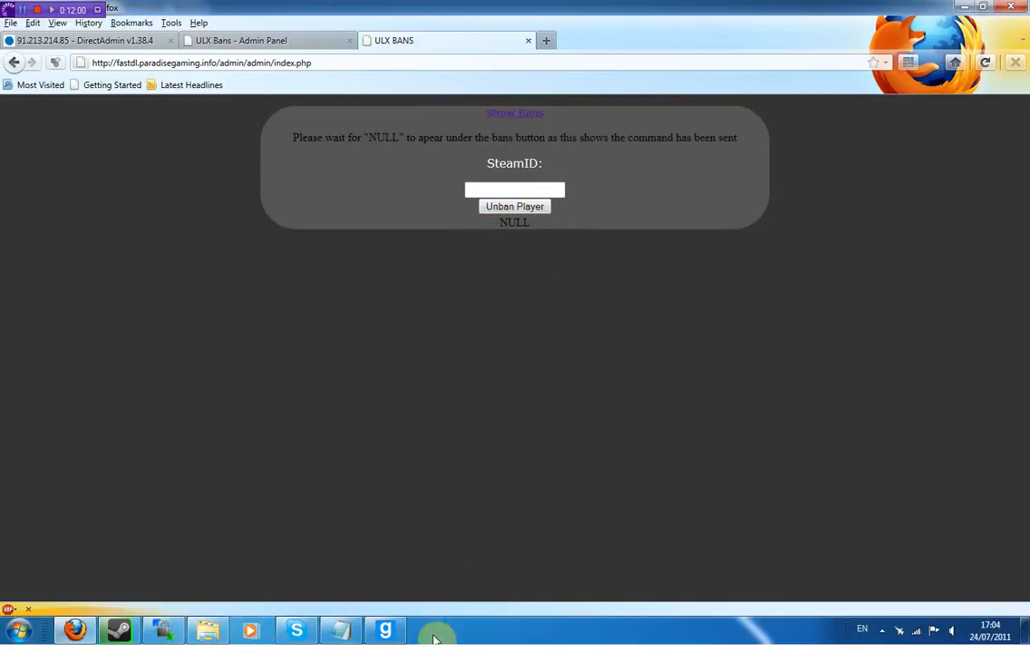
click(385, 629)
- Rejoin the ParadiseGaming.org #1 TTT server and look around as spectator
double_click(390, 212)
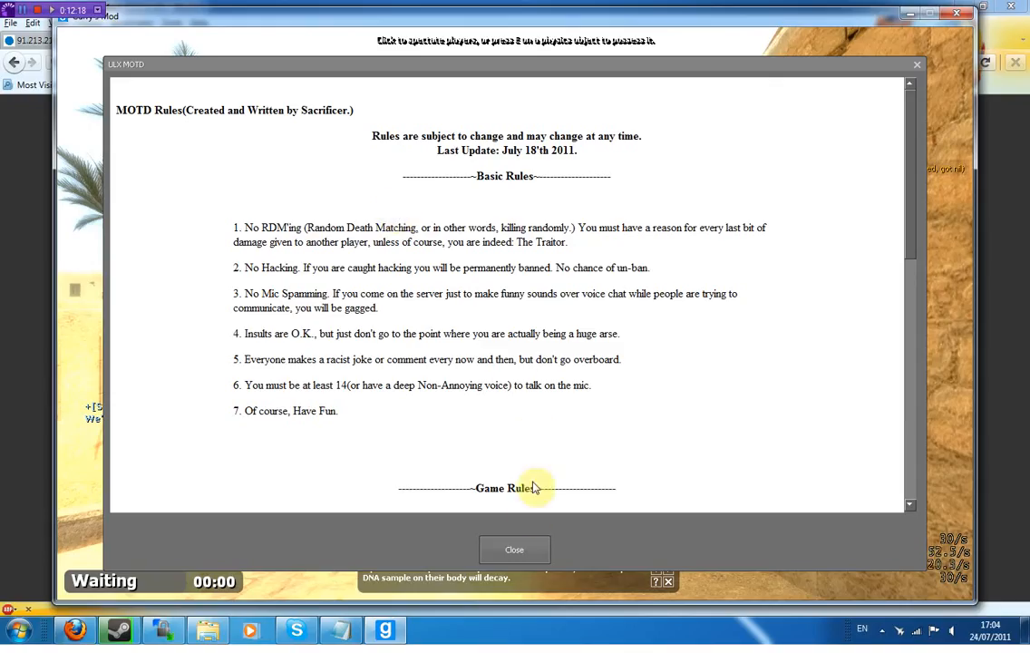
click(515, 612)
key(w)
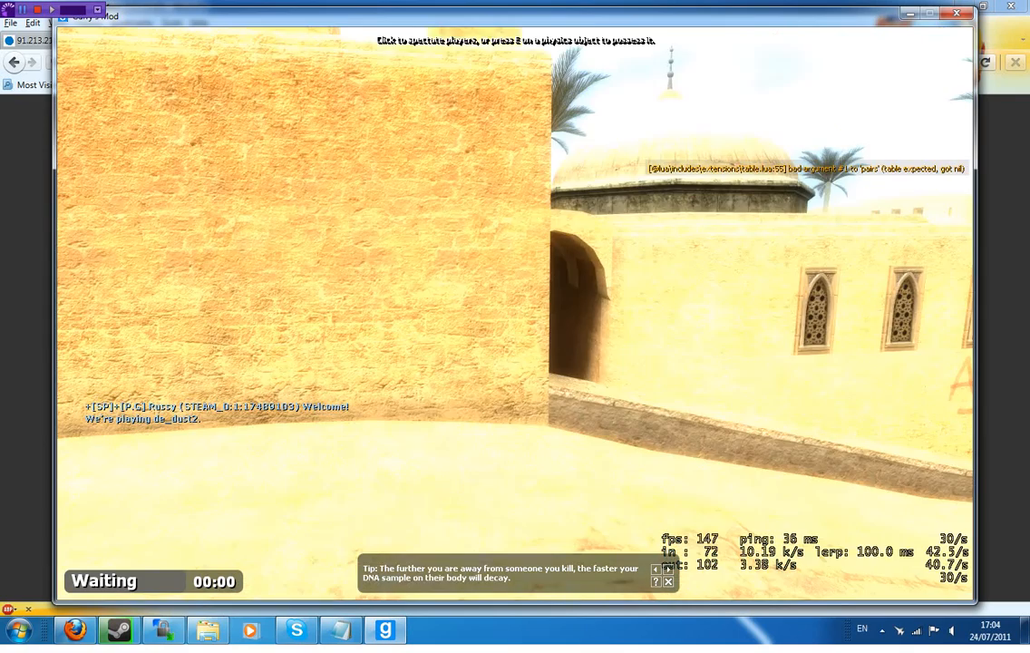
key(s)
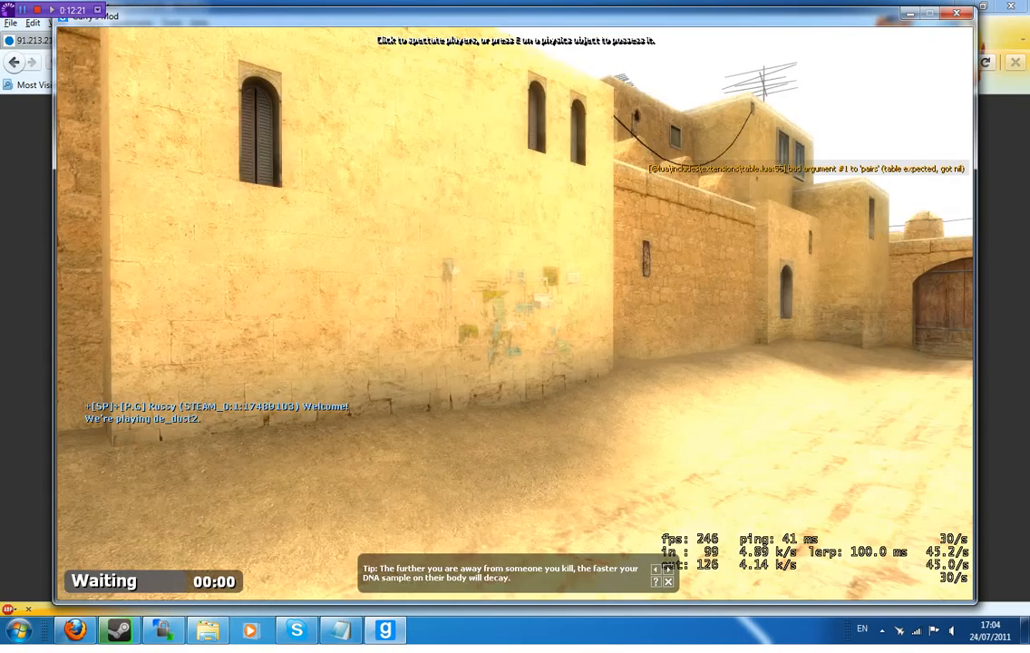
key(w)
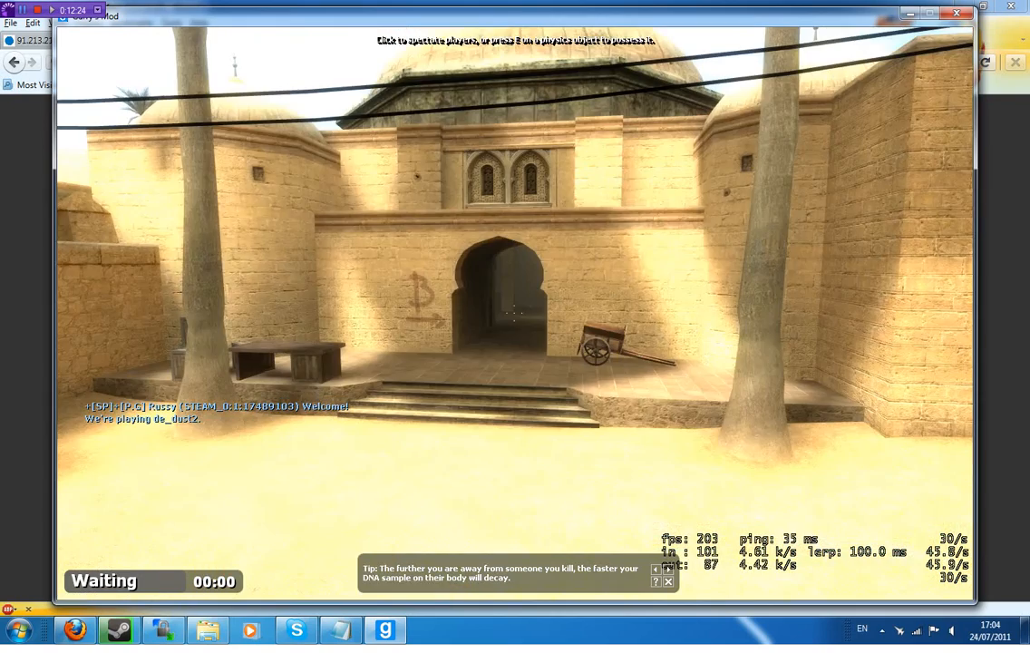
- In Firefox, strip the page name from the URL to load the admin main menu
key(alt+Tab)
click(524, 207)
drag(358, 65, 271, 62)
key(BackSpace)
key(Return)
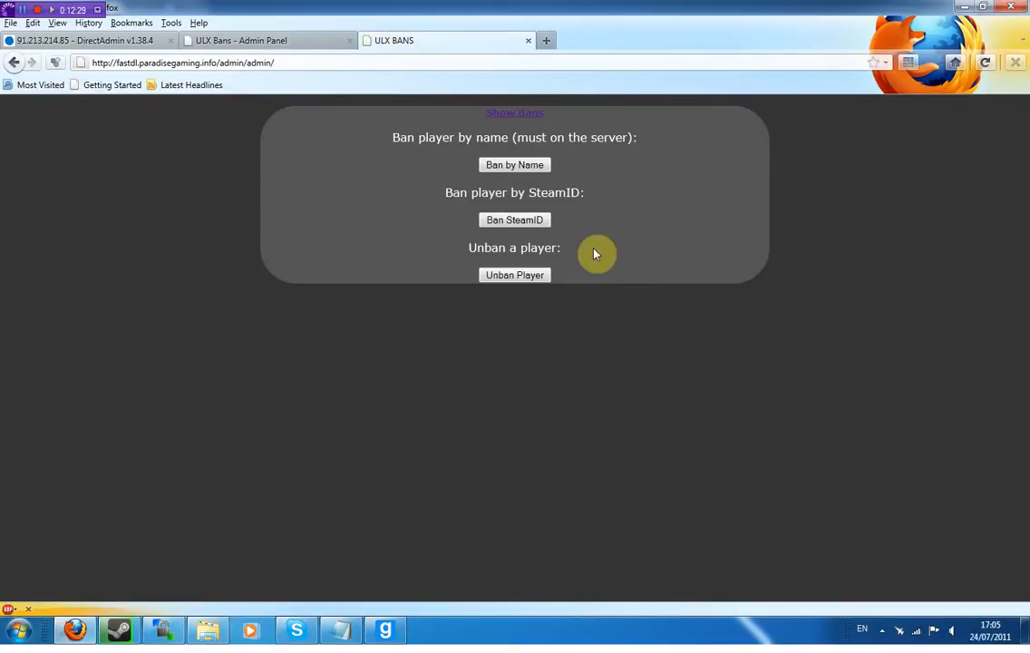
- Ban the pasted SteamID for 60 with reason 'test steamid ban'
click(519, 223)
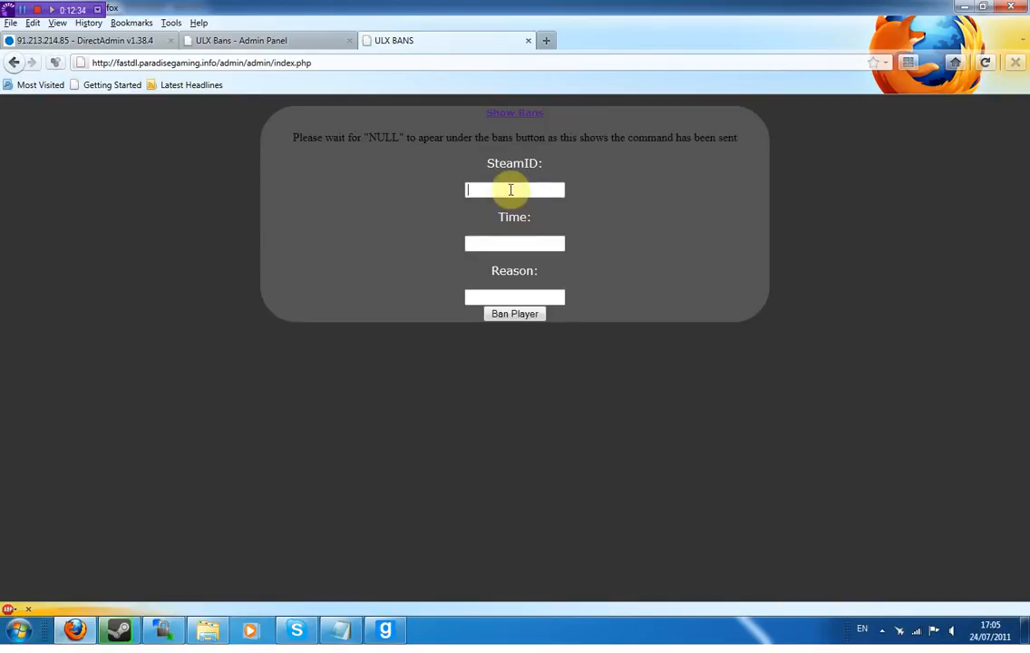
click(510, 189)
text(STEAM_0:1:17489103)
key(Tab)
text(60)
key(Tab)
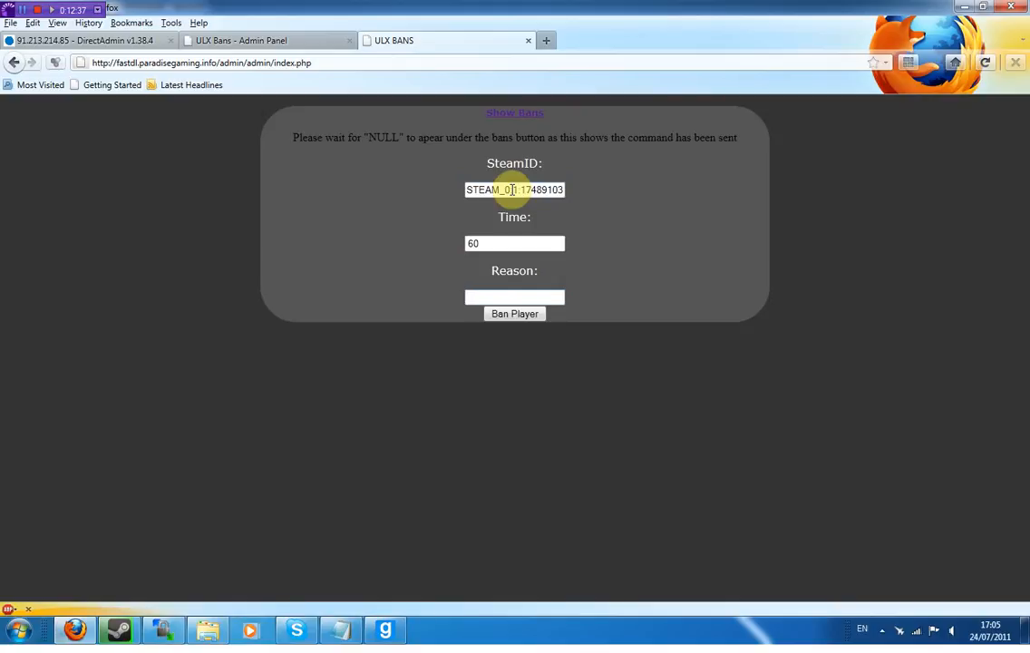
text(test steamid ban)
click(539, 315)
- Confirm the NULL result and close the Disconnected notice in Garry's Mod
click(386, 630)
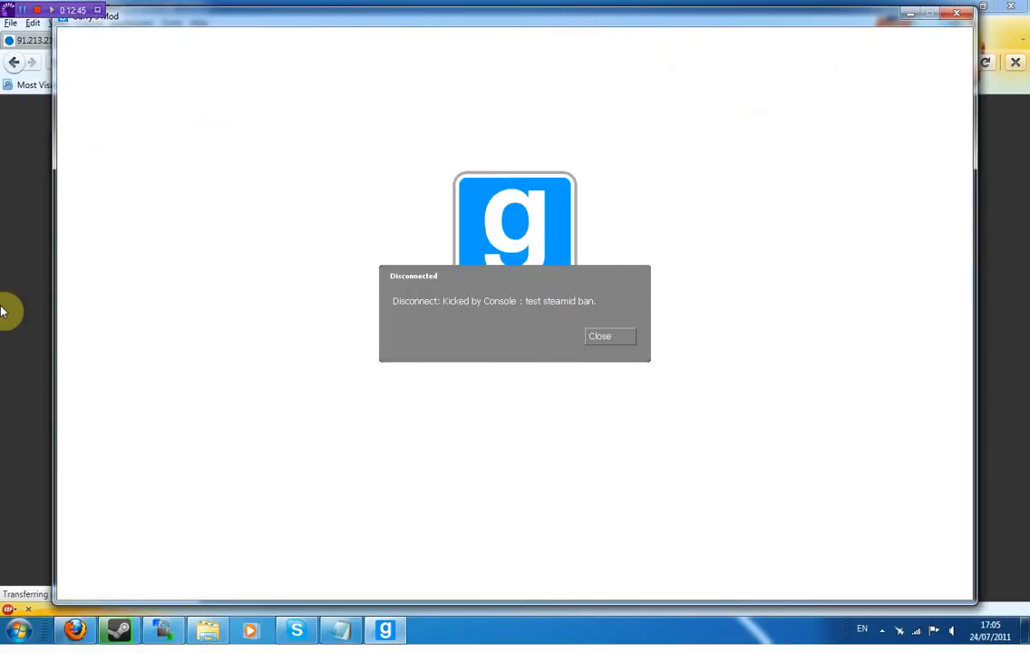
click(9, 310)
drag(561, 332, 503, 329)
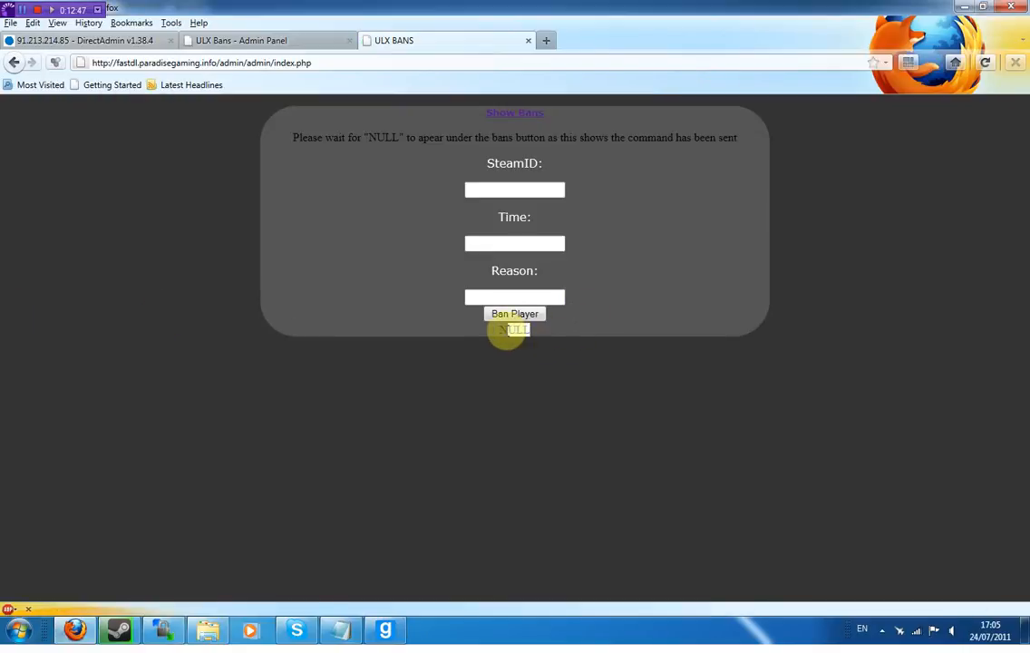
click(386, 630)
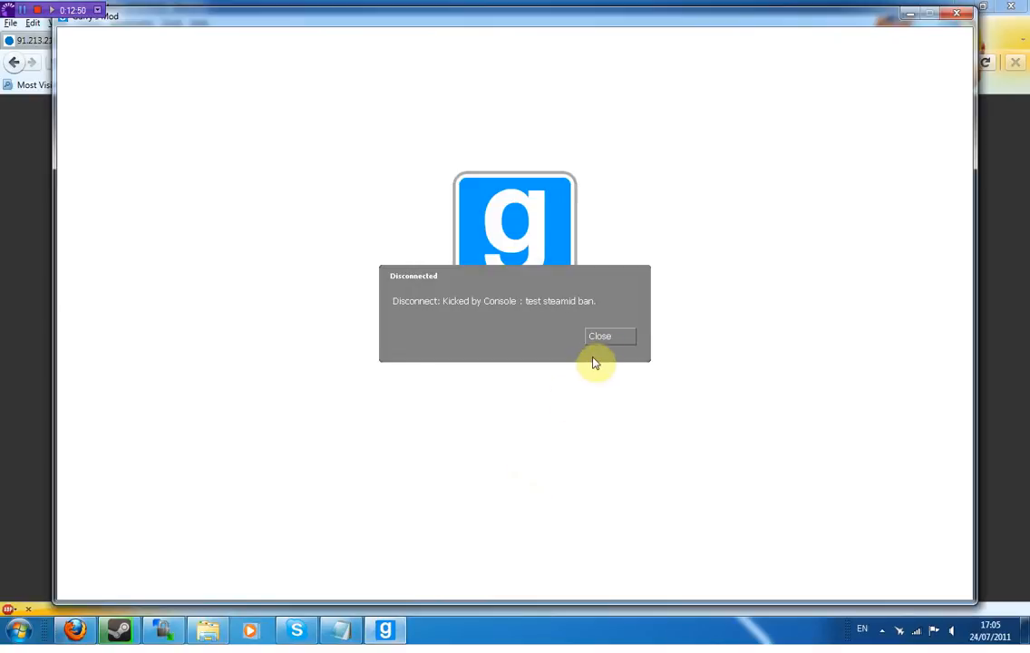
click(609, 337)
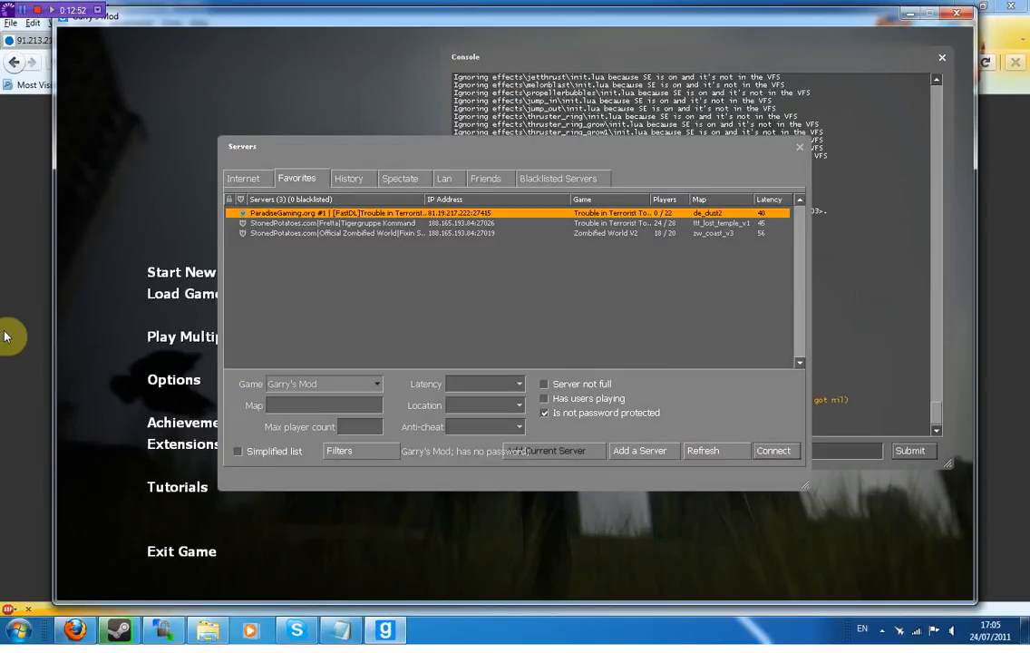
key(alt+Tab)
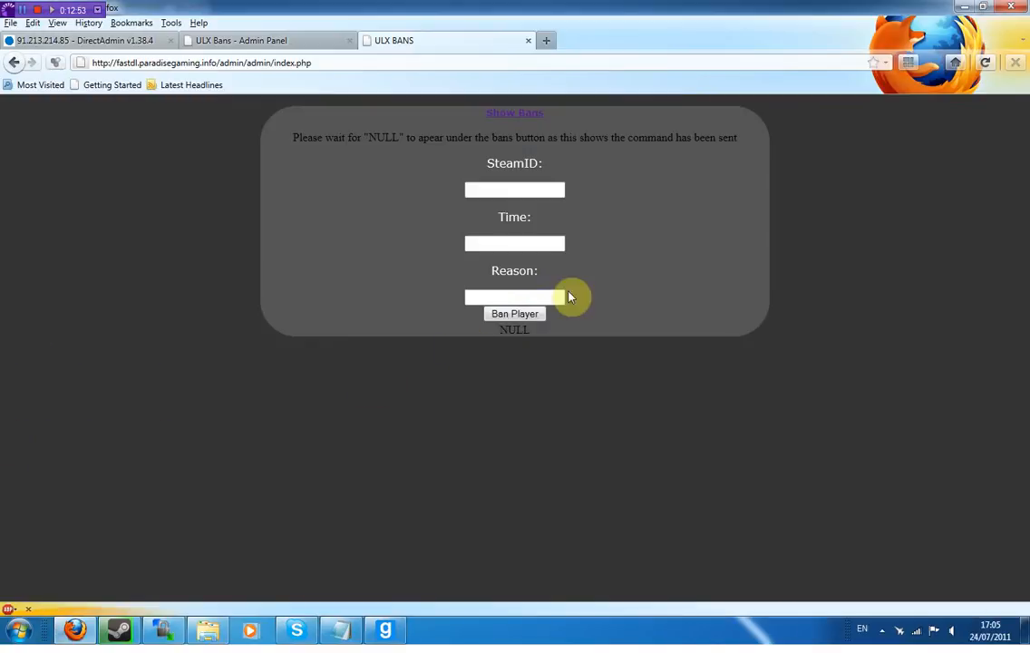